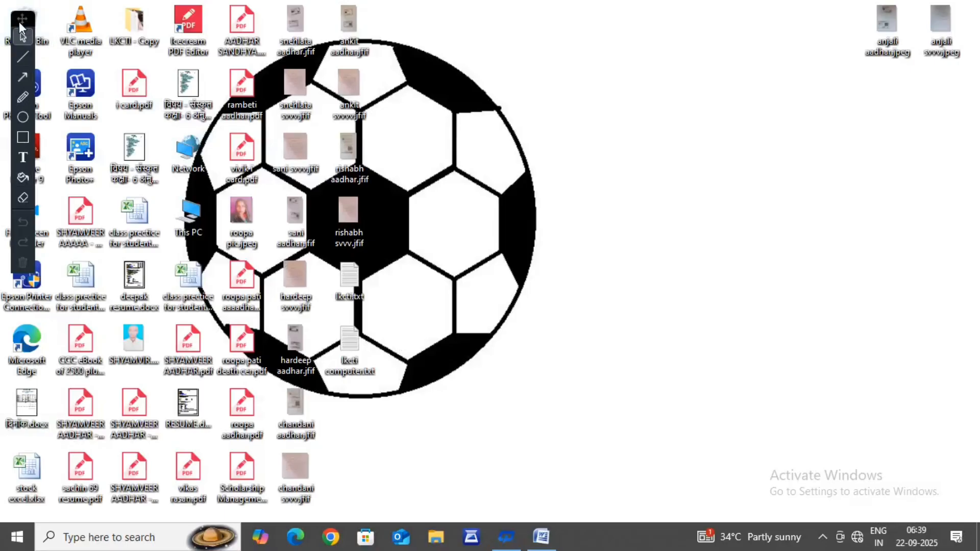
Step: Open WordPad from the Windows Accessories group of installed programs
mouse_move(19, 21)
left_mouse_down()
mouse_move(22, 280)
mouse_move(6, 548)
left_mouse_up()
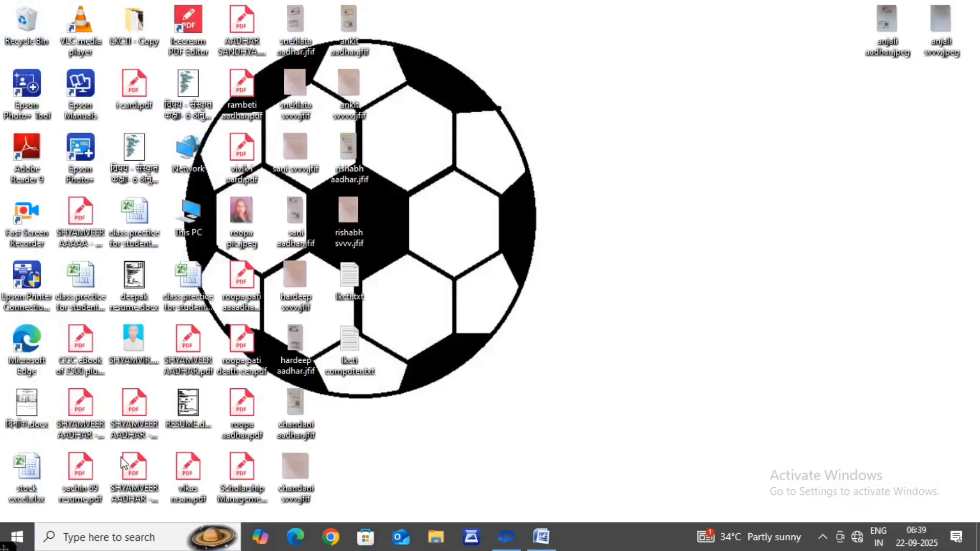
left_click(21, 540)
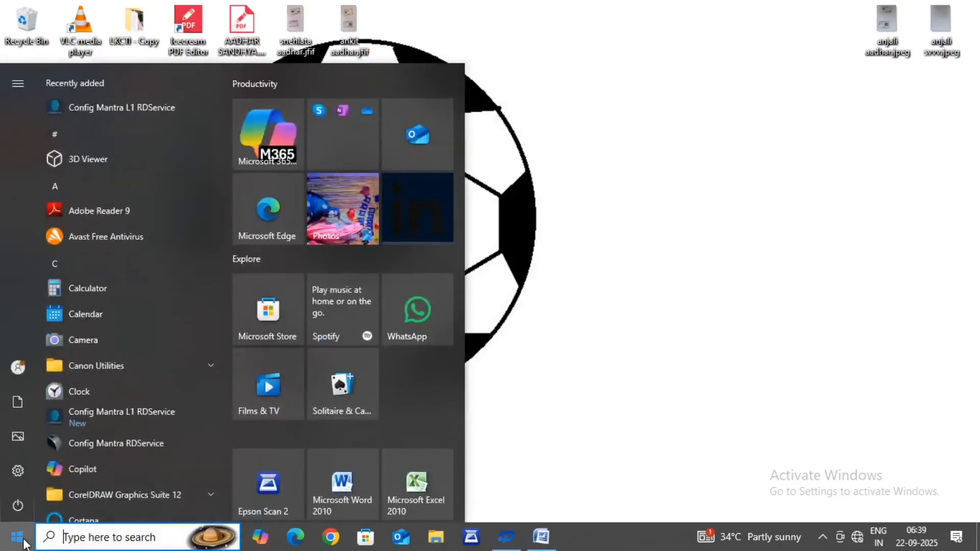
scroll(143, 232, "down", 4)
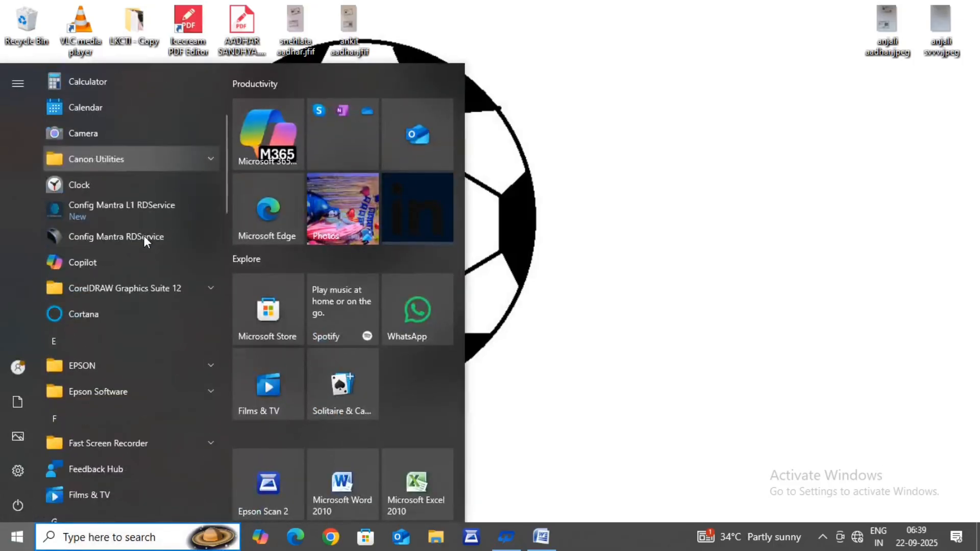
scroll(143, 239, "down", 5)
scroll(140, 240, "down", 10)
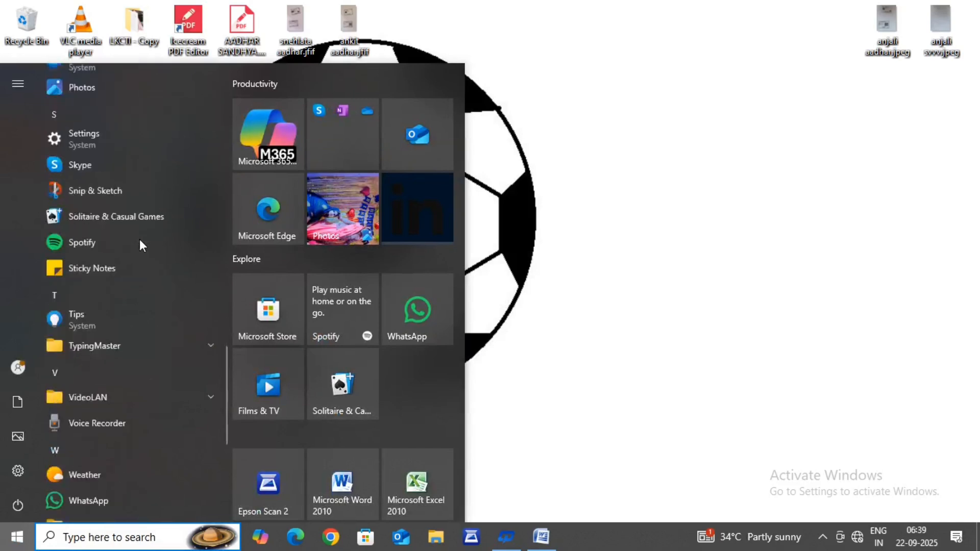
scroll(140, 245, "down", 5)
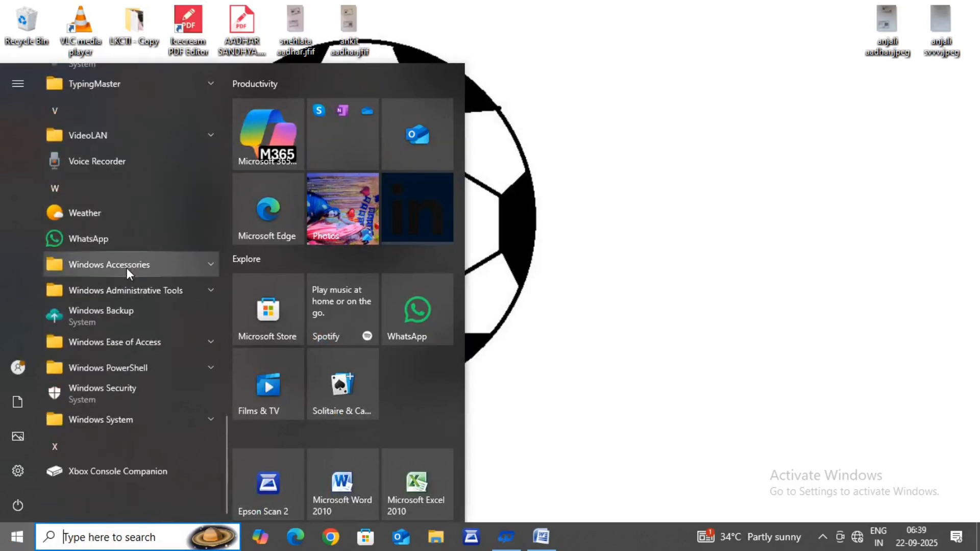
left_click(127, 268)
left_click(127, 268)
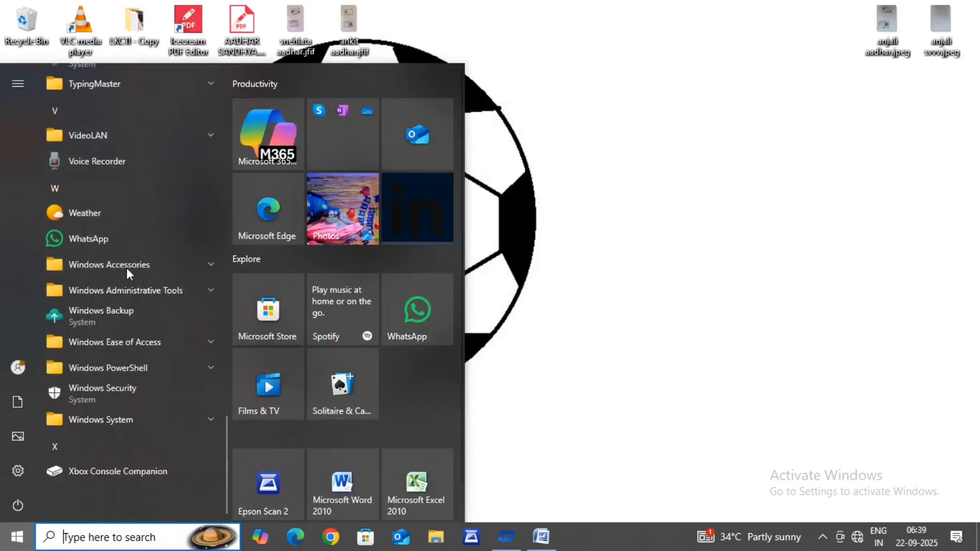
left_click(126, 268)
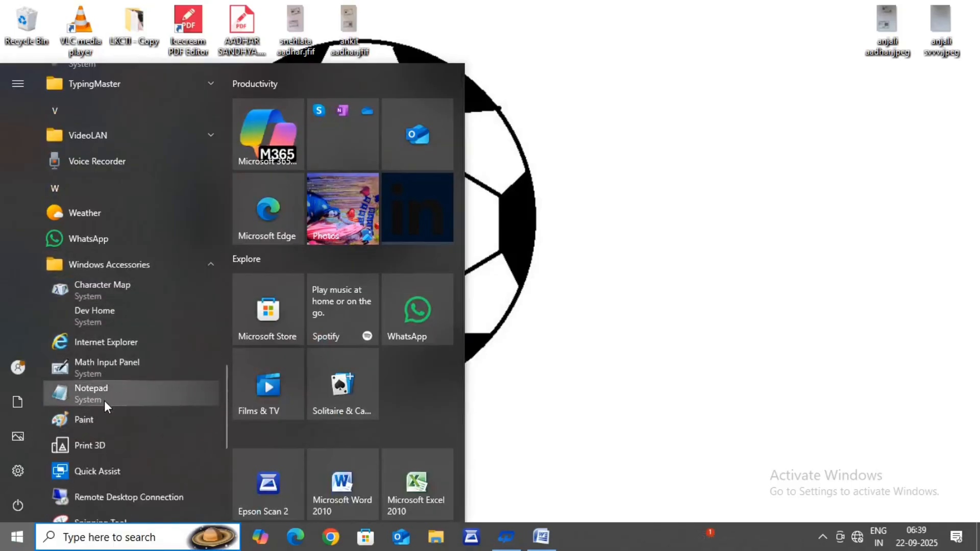
scroll(104, 421, "down", 4)
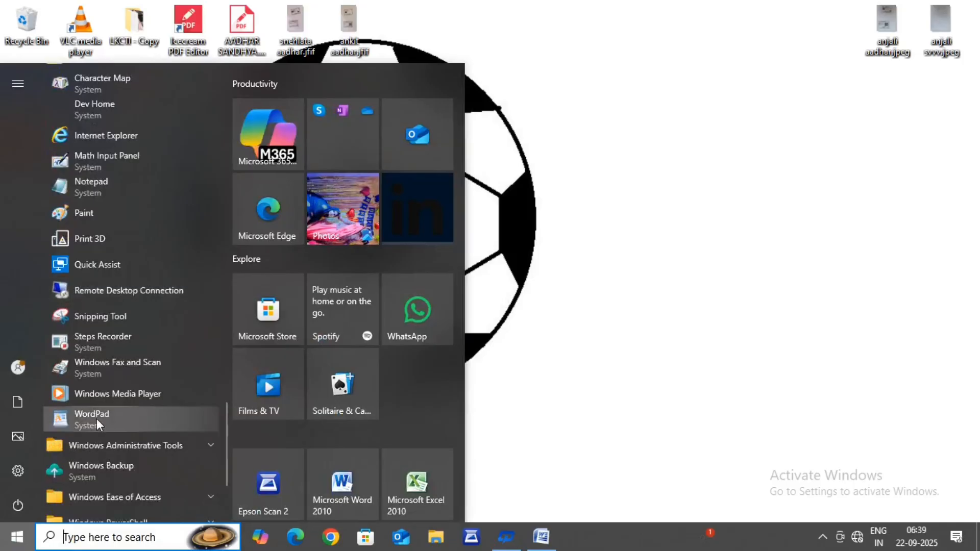
left_click(78, 415)
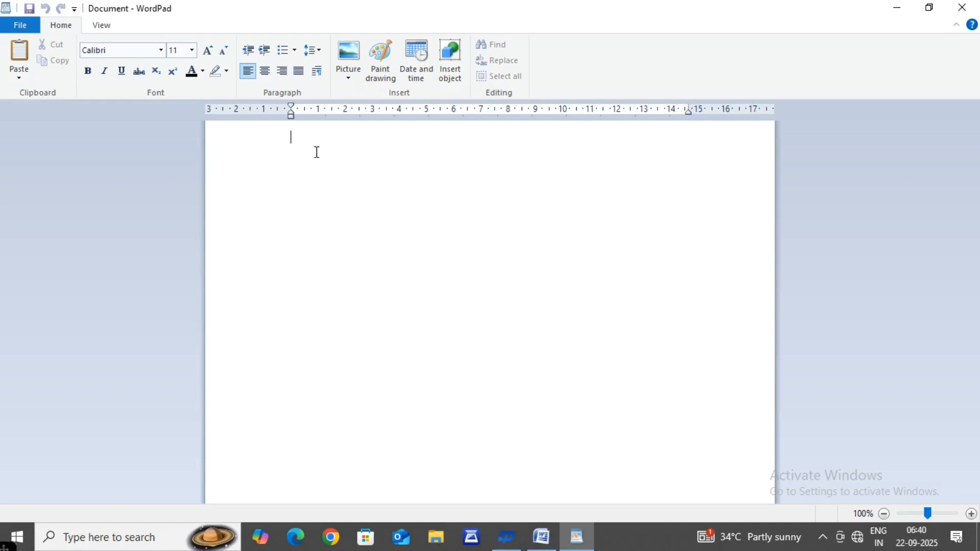
Step: Create a new blank document
left_click(19, 25)
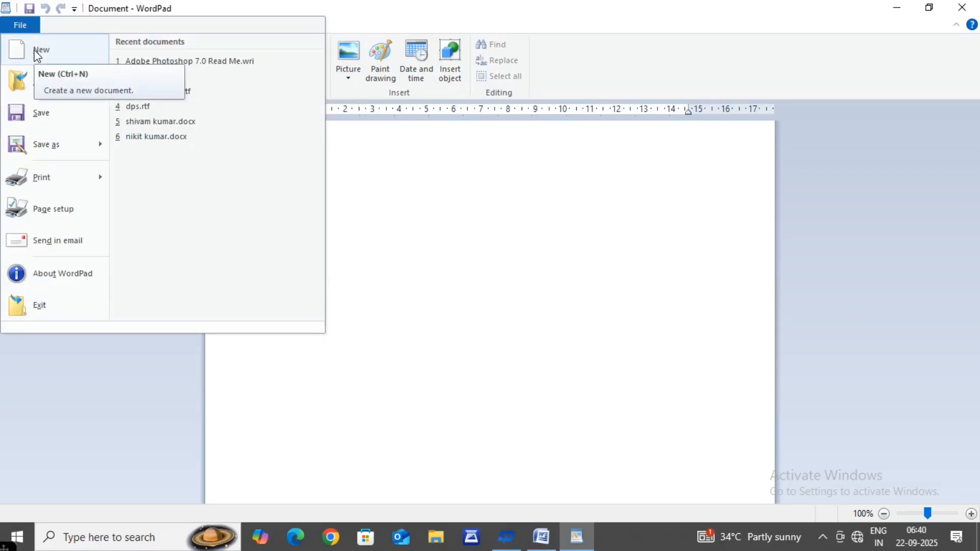
left_click(37, 54)
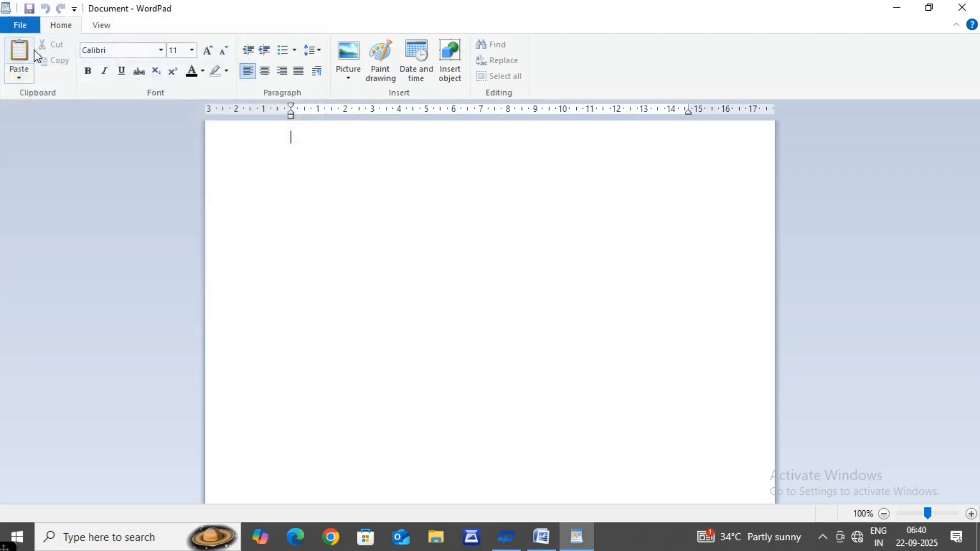
Step: Browse the existing files in the Documents folder through the Open dialog and close it without opening one
left_click(6, 31)
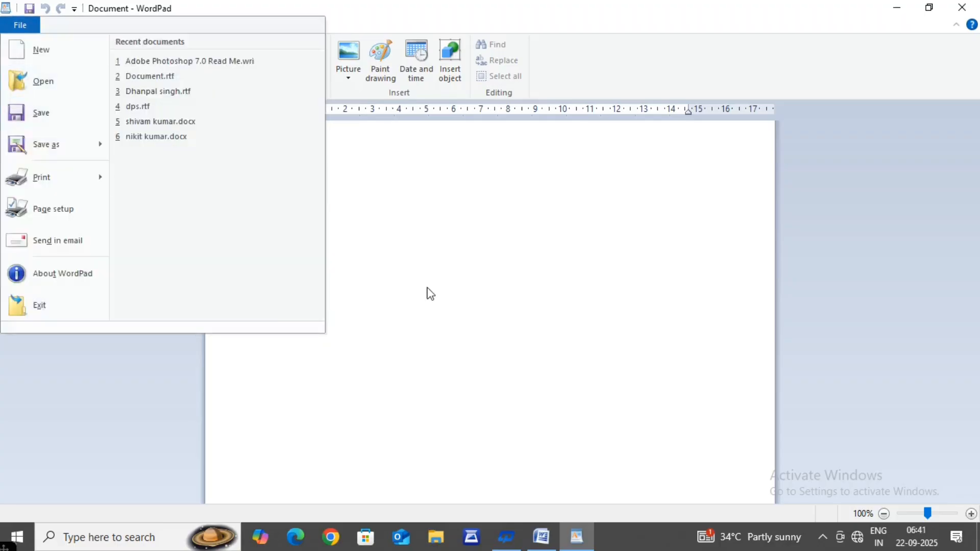
left_click(33, 82)
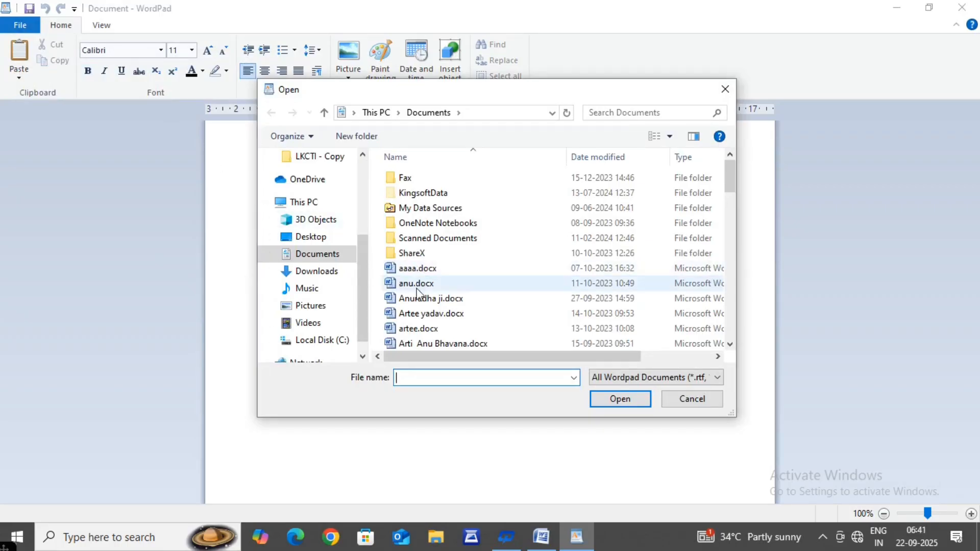
scroll(416, 331, "down", 12)
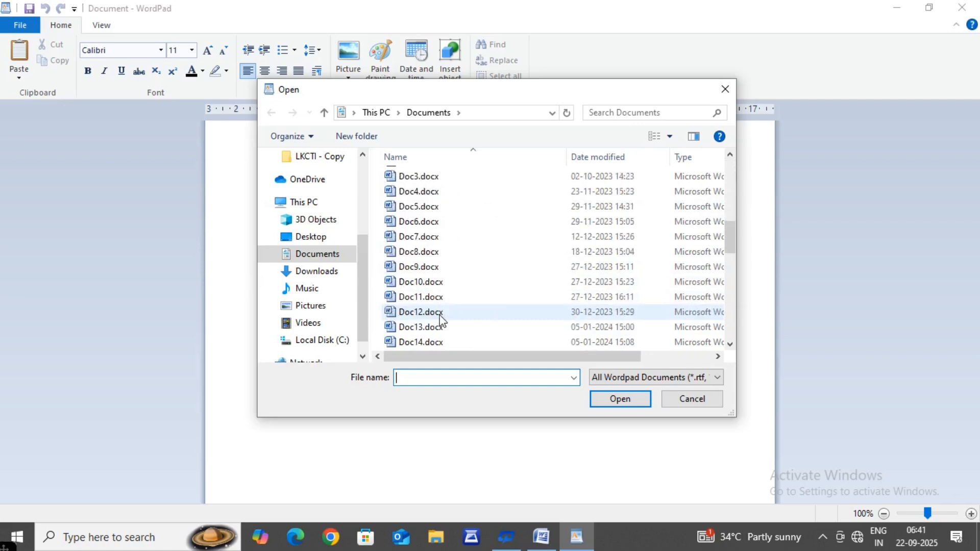
scroll(442, 320, "down", 6)
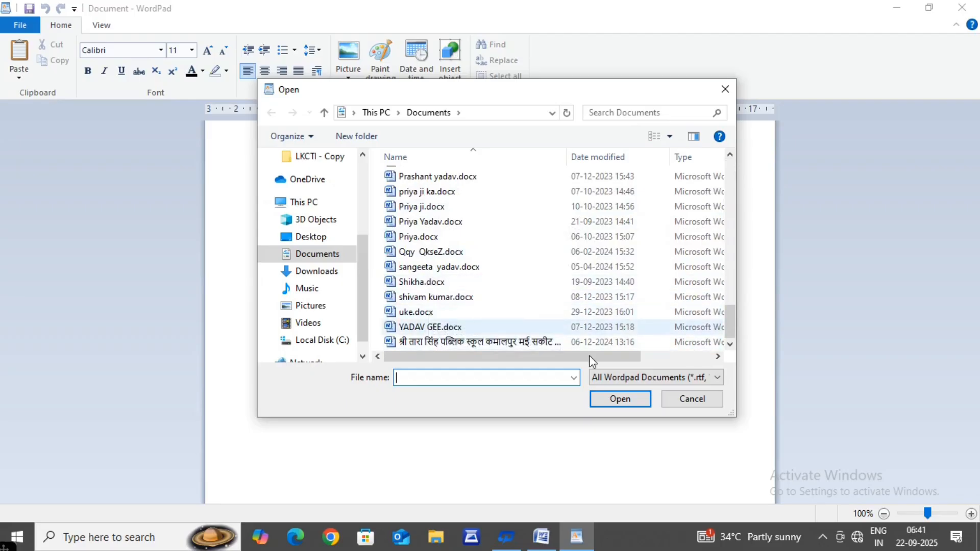
left_click(691, 399)
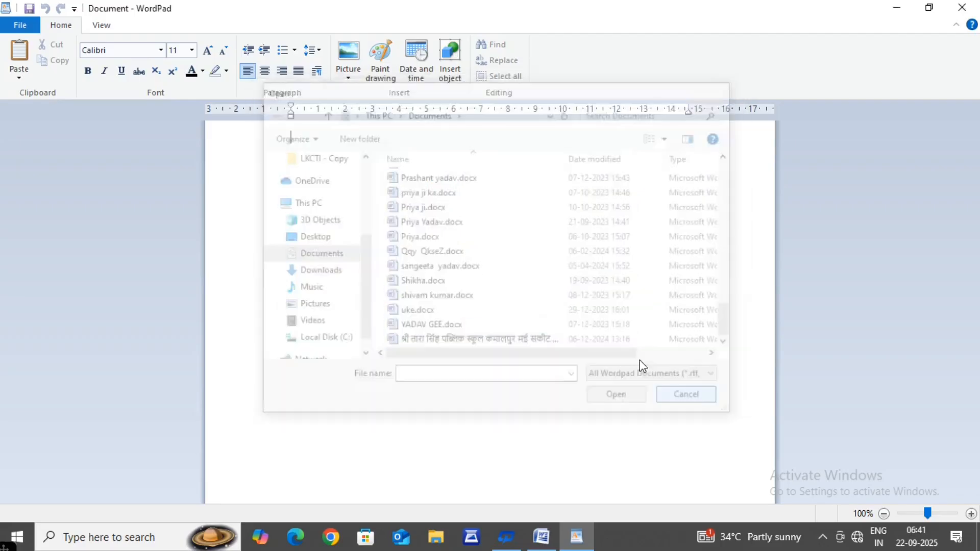
Step: Start saving the document to the Desktop with the file name "lkcti computer institute"
left_click(25, 23)
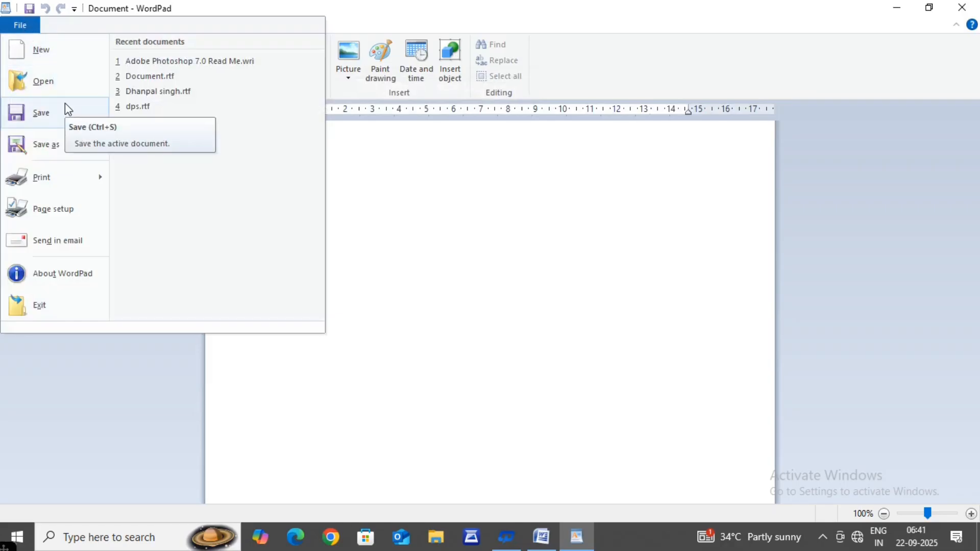
left_click(33, 114)
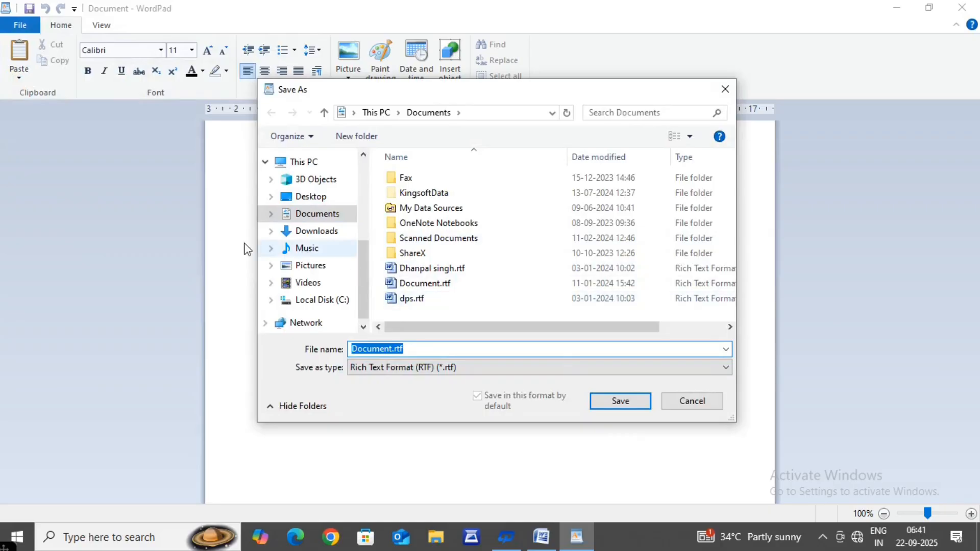
left_click(306, 197)
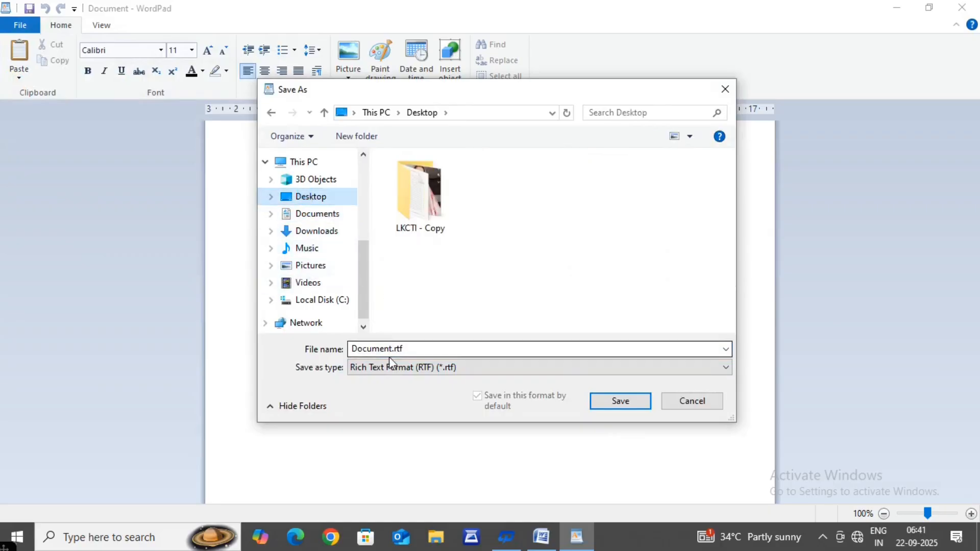
left_click(422, 347)
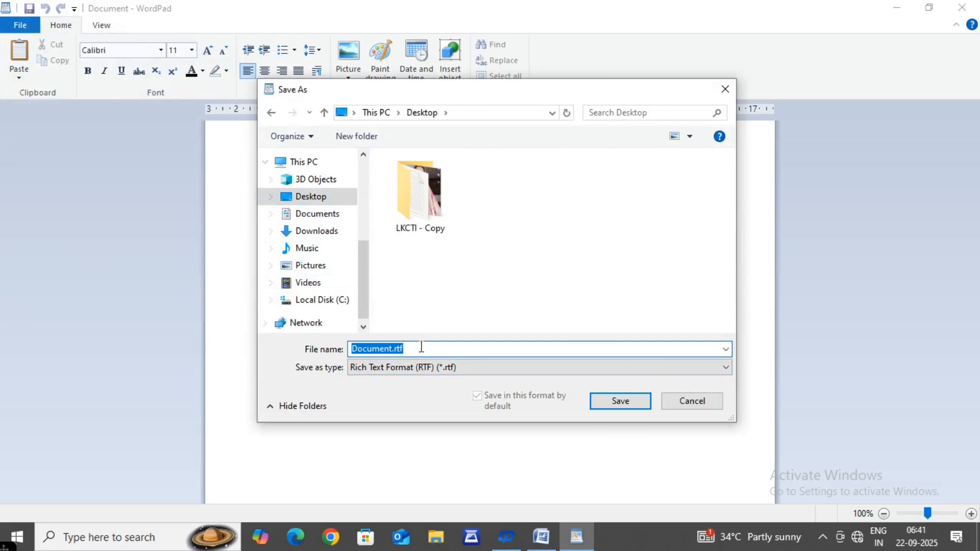
key("BackSpace")
type("lkct")
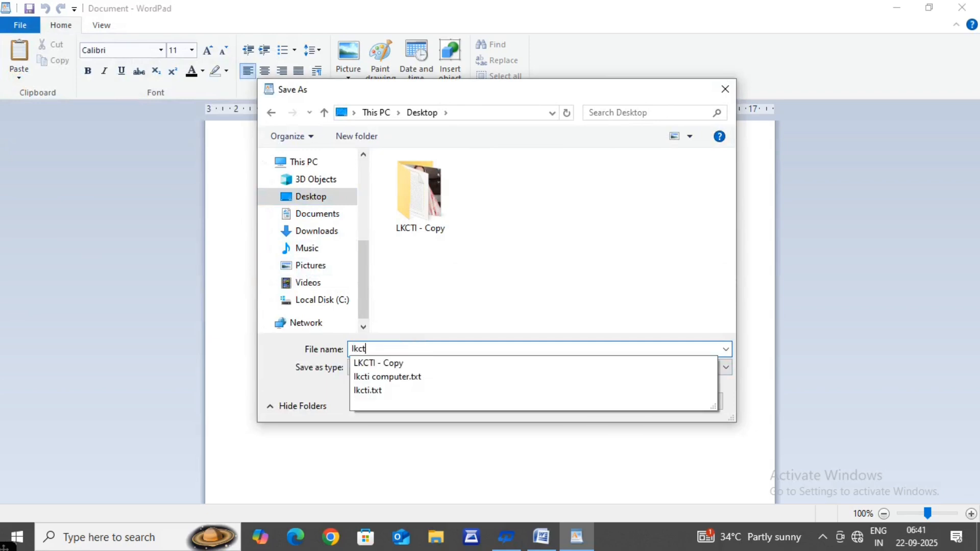
type("i c")
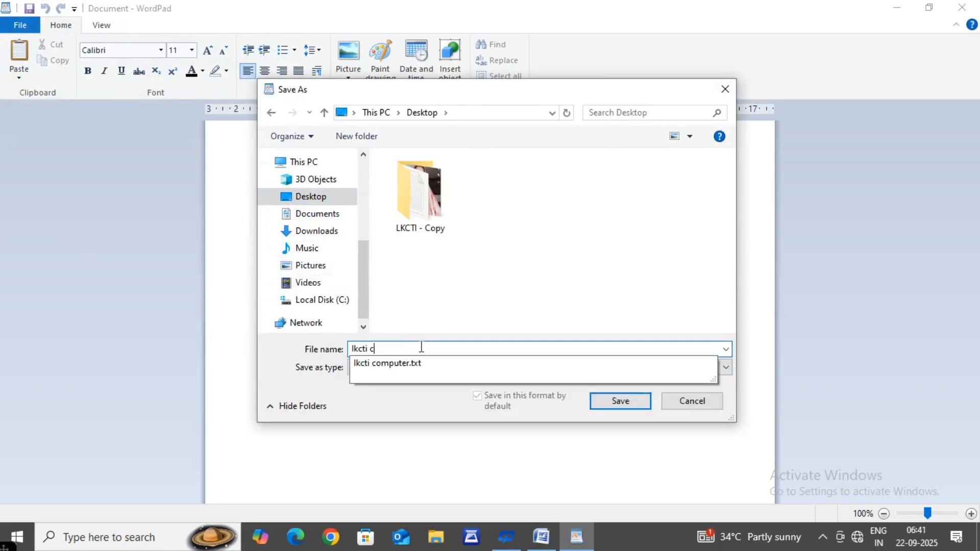
type("omputer")
left_click(422, 348)
type("i")
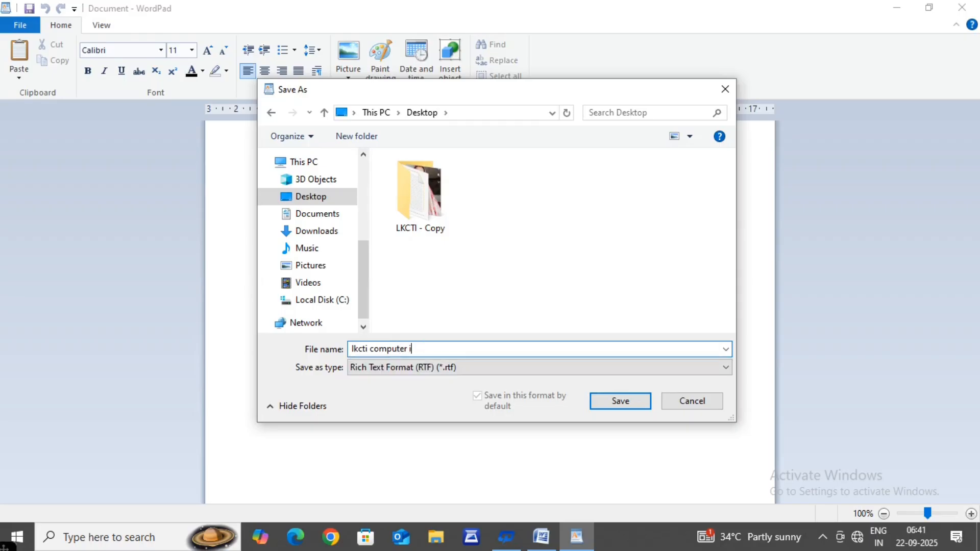
type("n stitute")
left_click(420, 349)
key("BackSpace")
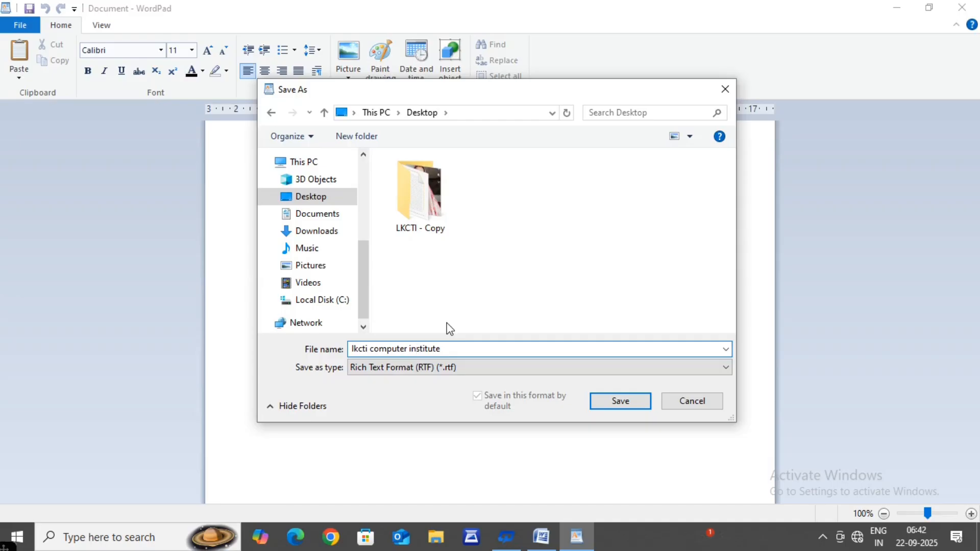
Step: Set the file type to Office Open XML Document (*.docx) and save the document
left_click(372, 367)
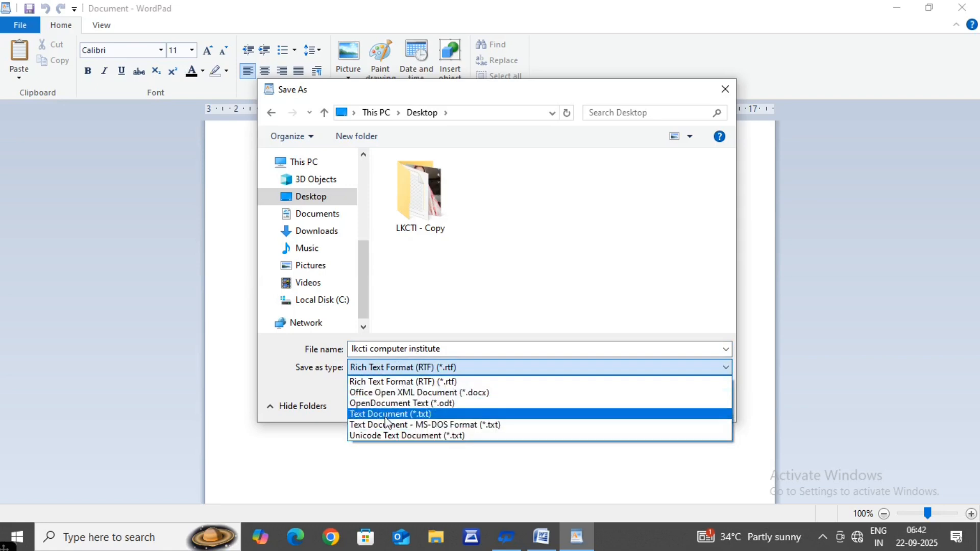
left_click(419, 393)
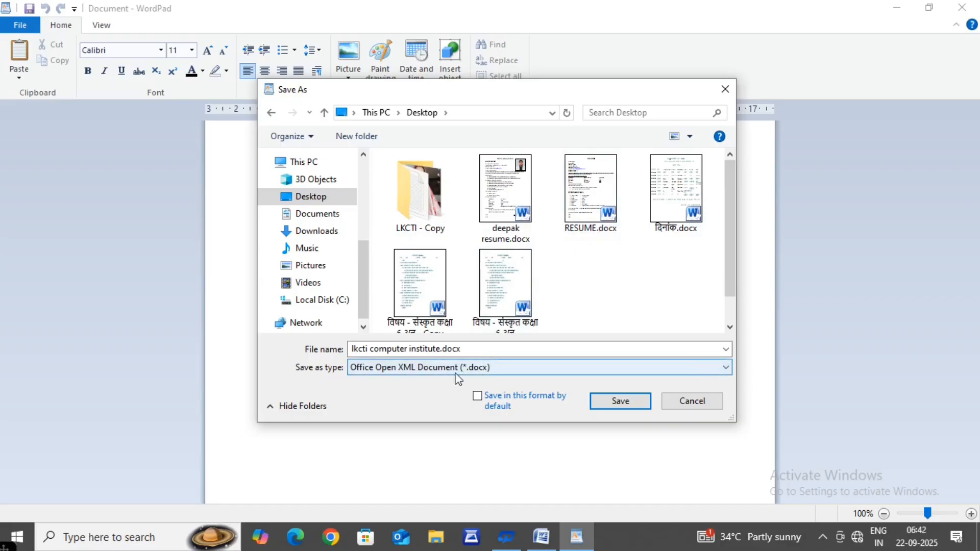
left_click(605, 400)
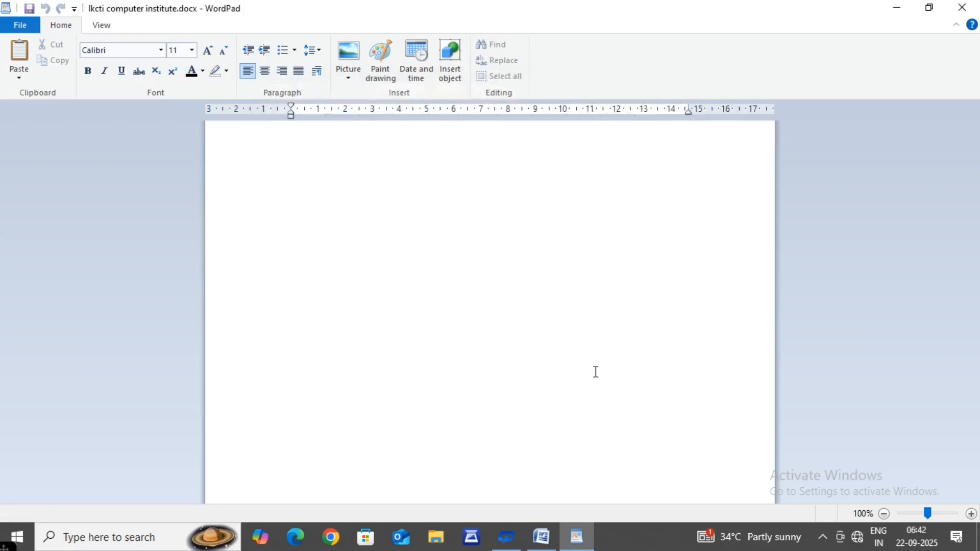
Step: Try the Save As command with Rich Text Format (*.rtf) as the file type, then cancel the dialog
left_click(23, 23)
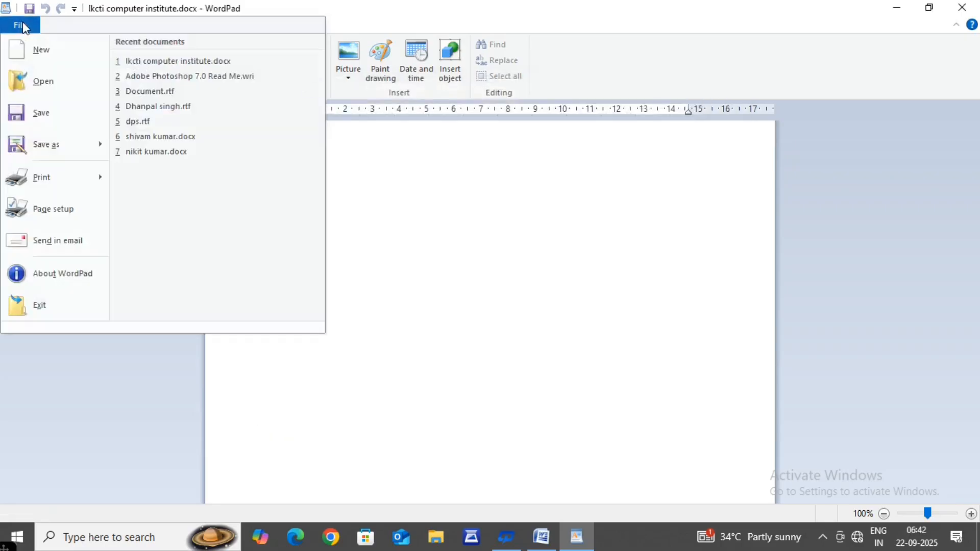
mouse_move(97, 151)
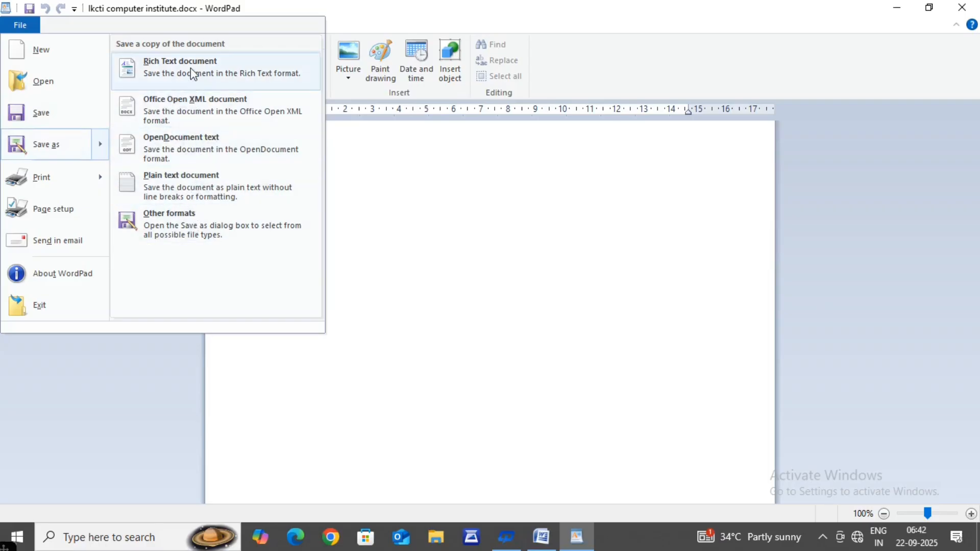
left_click(93, 154)
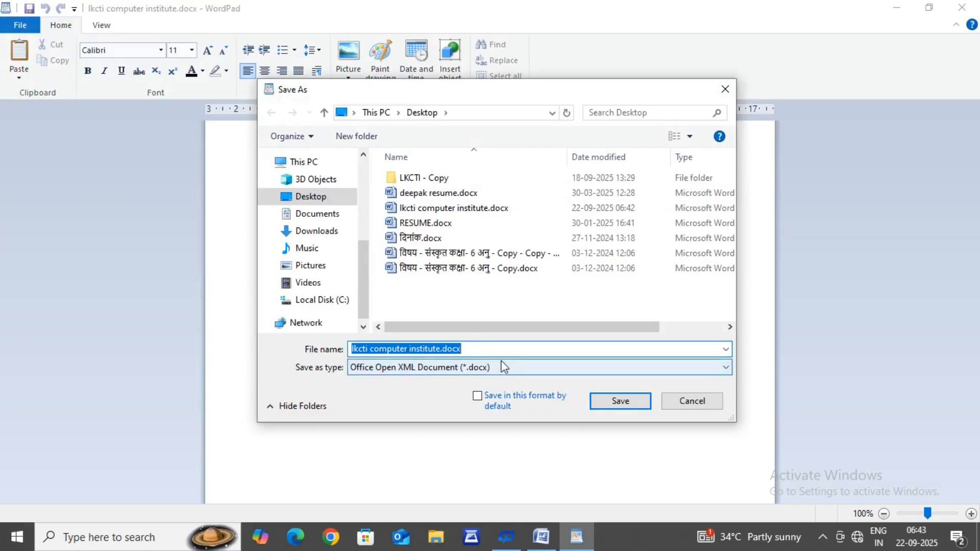
left_click(480, 352)
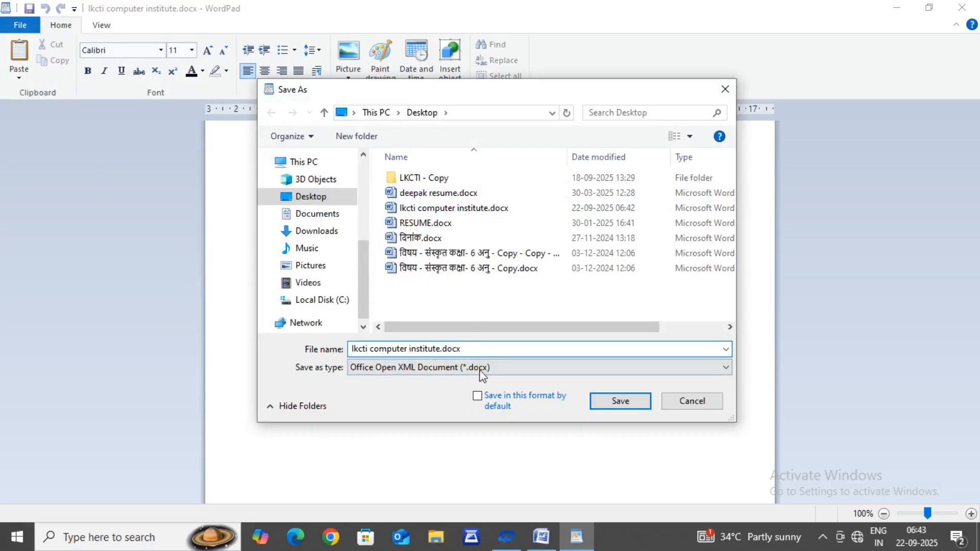
left_click(481, 371)
left_click(482, 375)
left_click(483, 376)
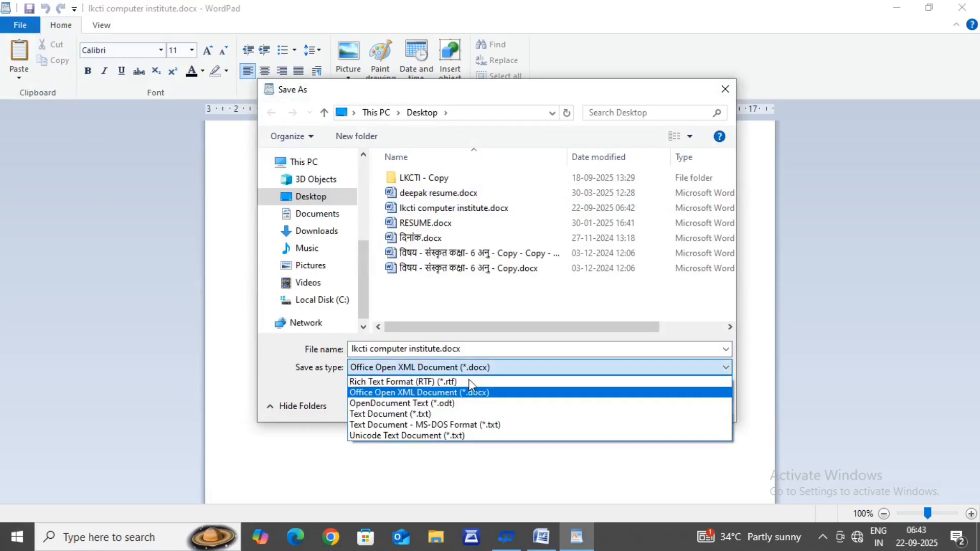
left_click(477, 380)
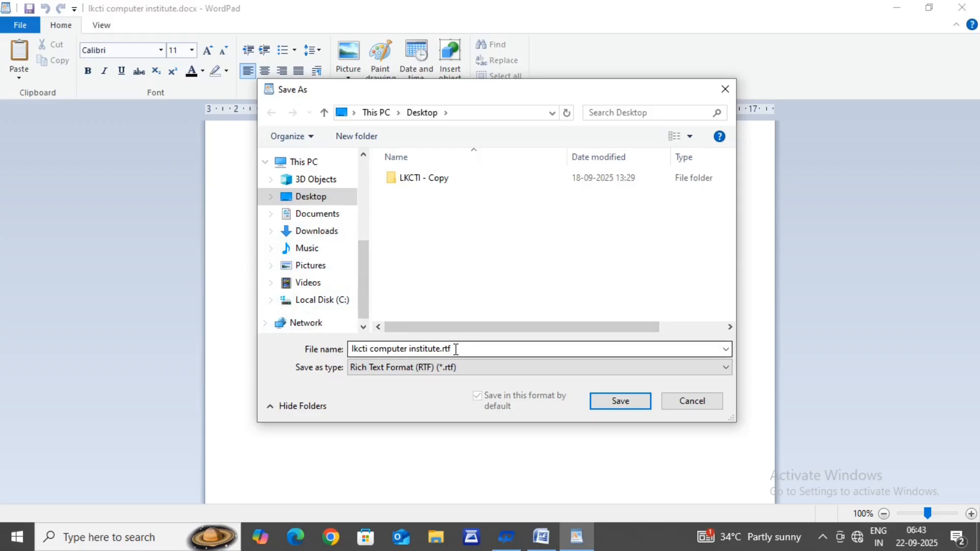
left_click(702, 406)
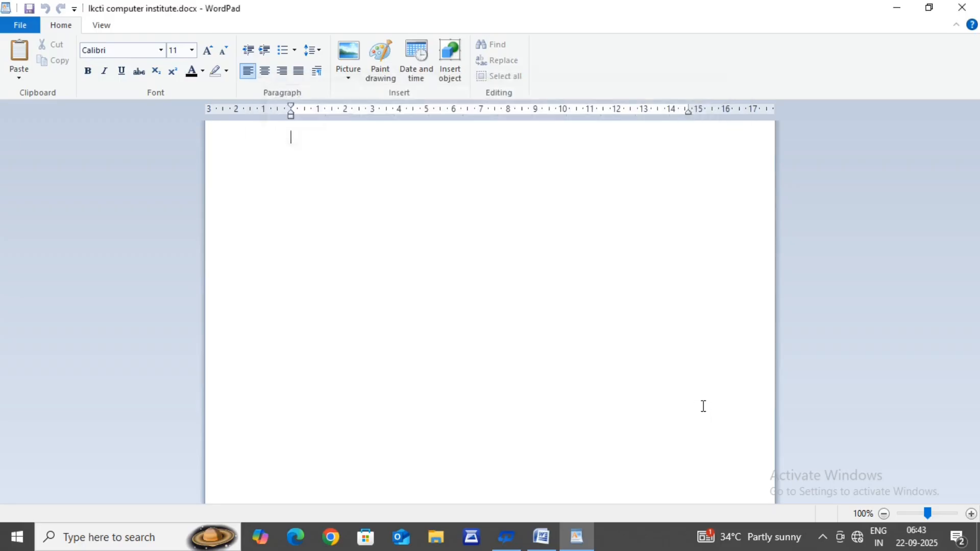
Step: Show the document in print preview, then return to the editing view
left_click(11, 20)
mouse_move(46, 180)
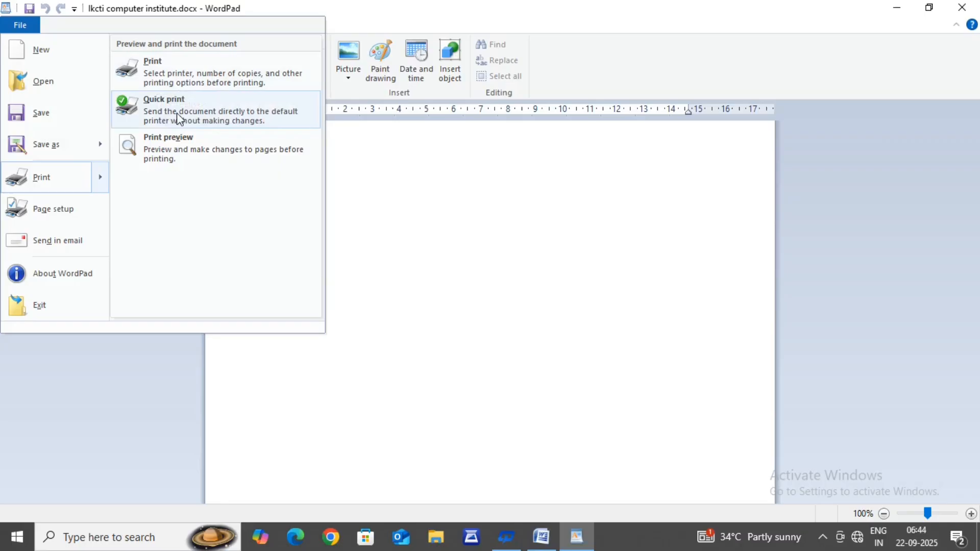
left_click(175, 164)
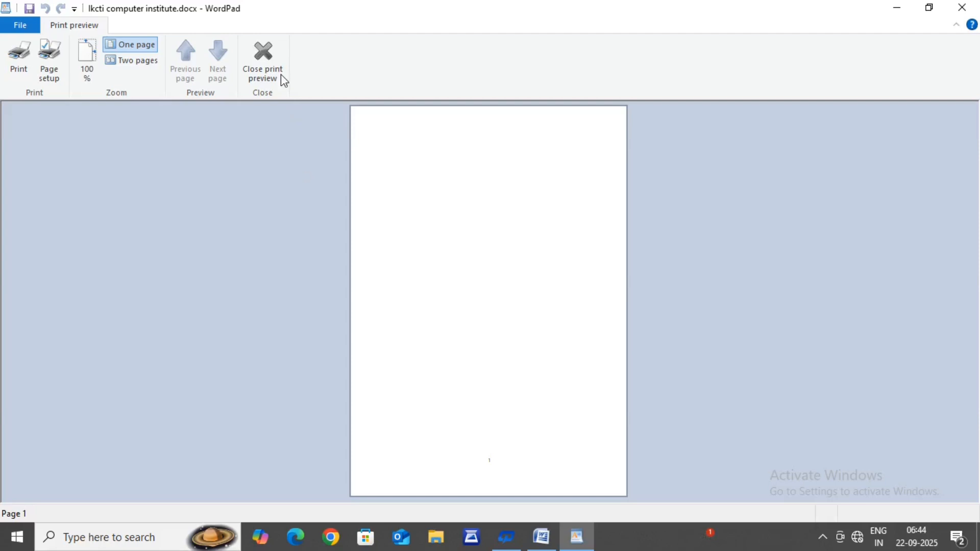
left_click(261, 51)
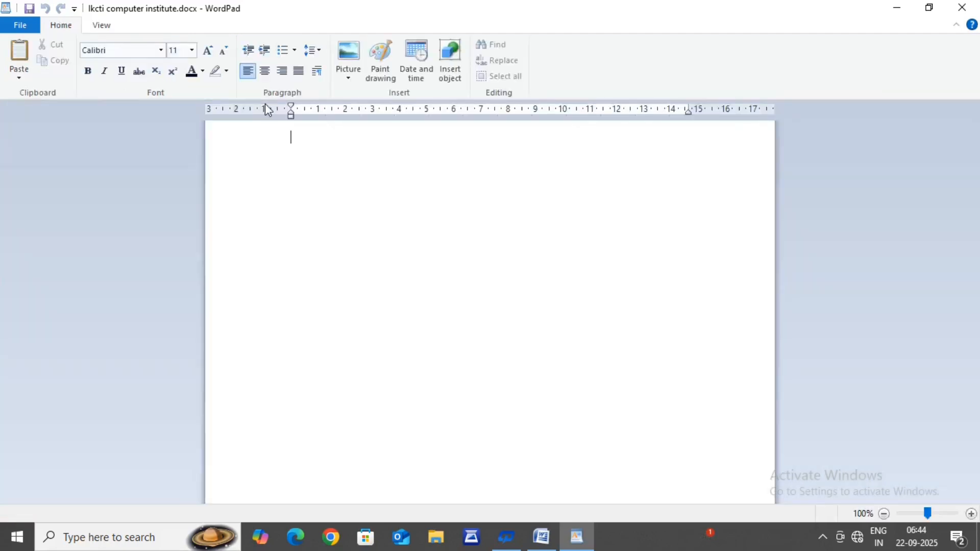
Step: In the page setup, choose A4 as the paper size and try Landscape orientation before returning to Portrait
left_click(21, 26)
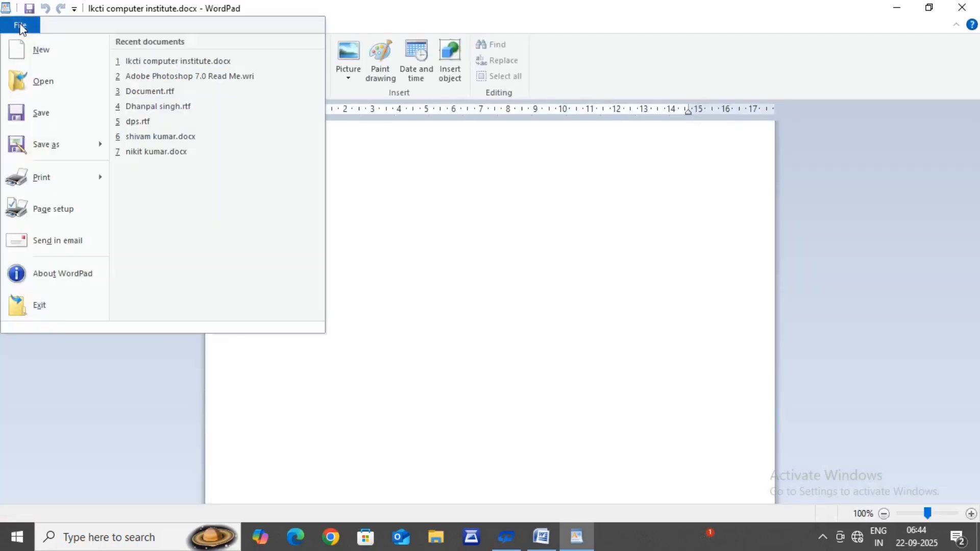
left_click(55, 220)
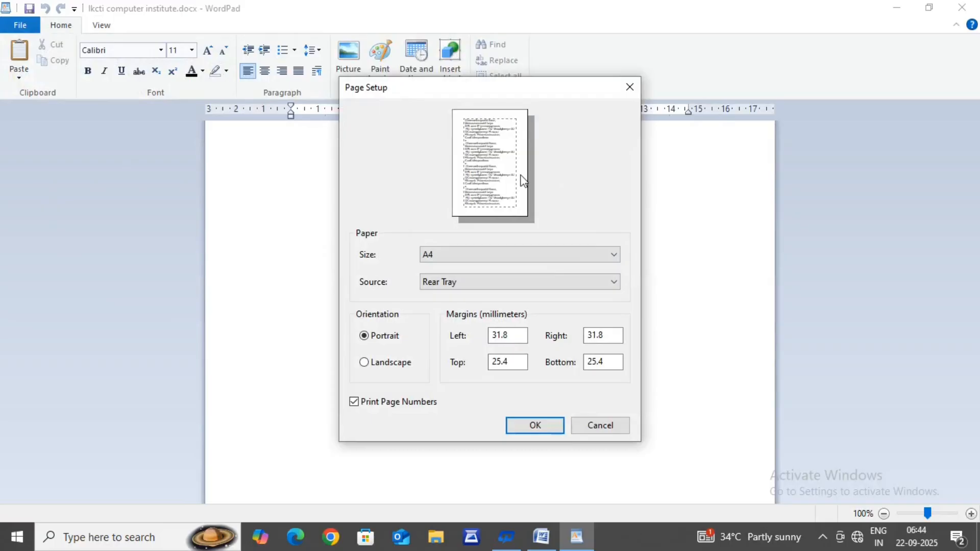
left_click(443, 250)
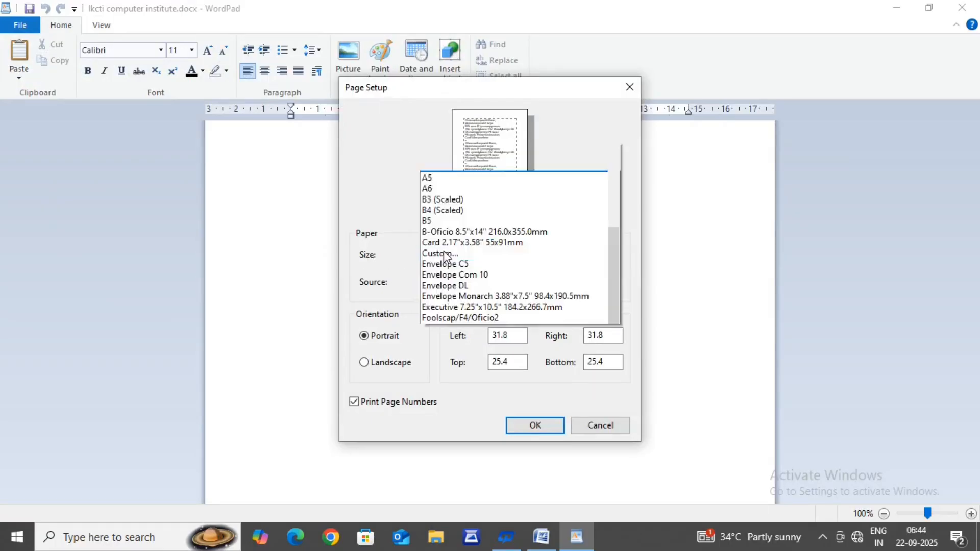
left_click(443, 251)
left_click(443, 250)
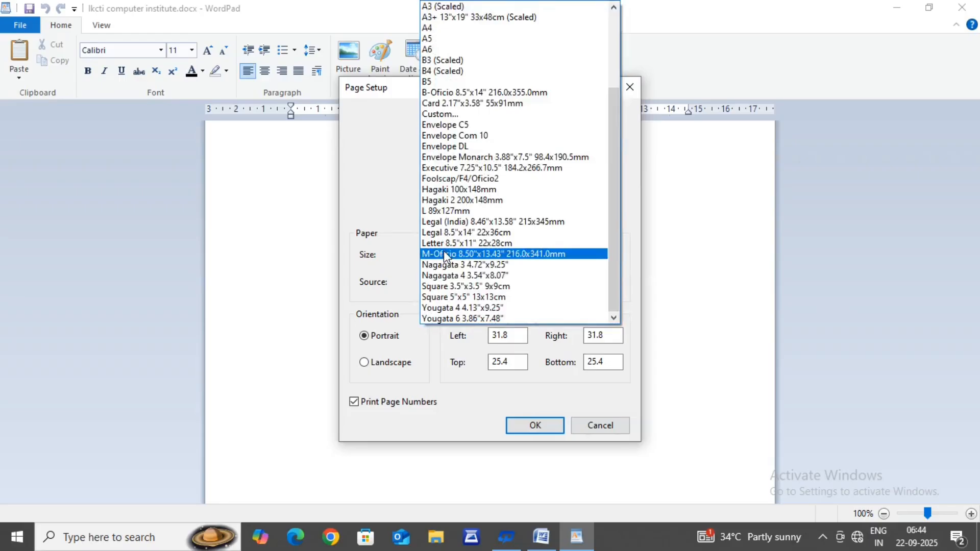
scroll(444, 253, "up", 4)
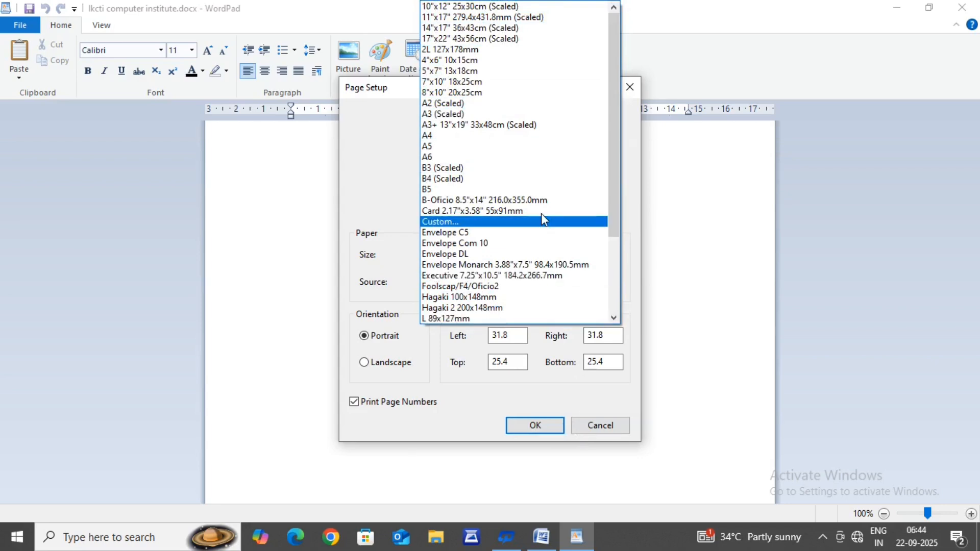
left_click(450, 135)
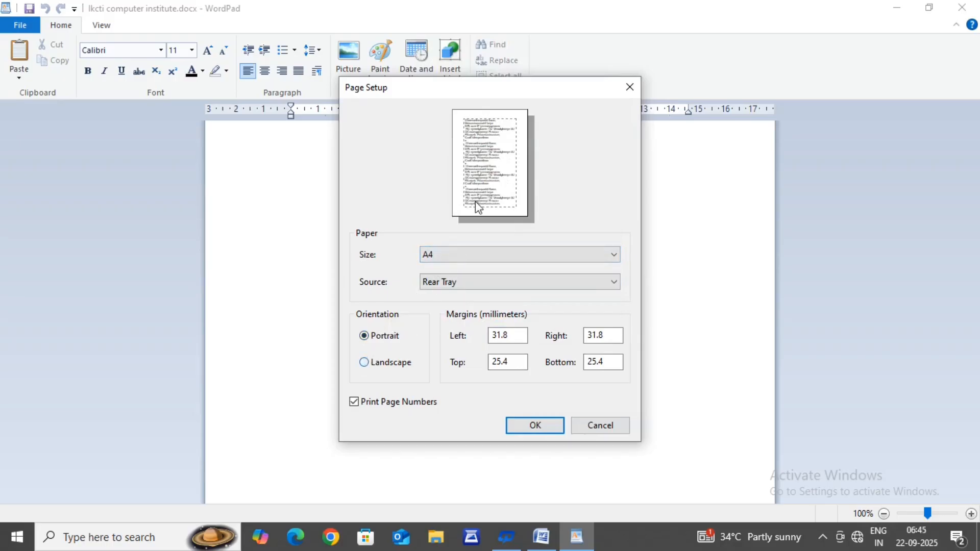
left_click(370, 366)
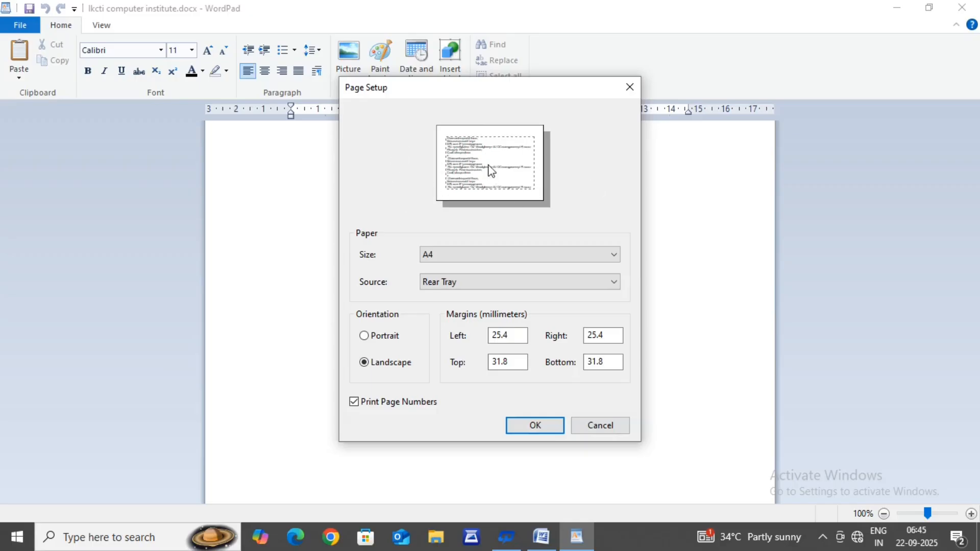
left_click(364, 337)
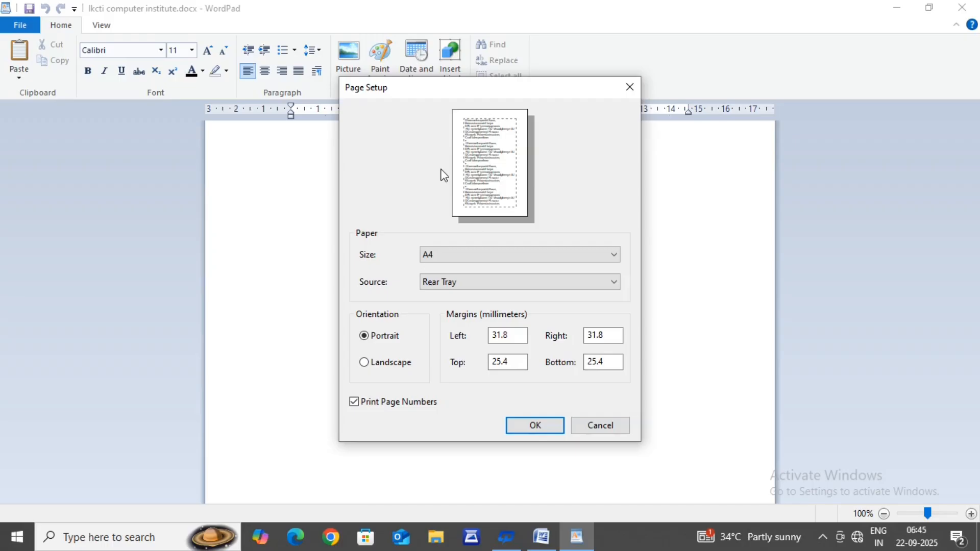
Step: Set the left and right page margins to 0 mm
left_click(510, 335)
key("BackSpace")
key("BackSpace")
key("BackSpace")
key("BackSpace")
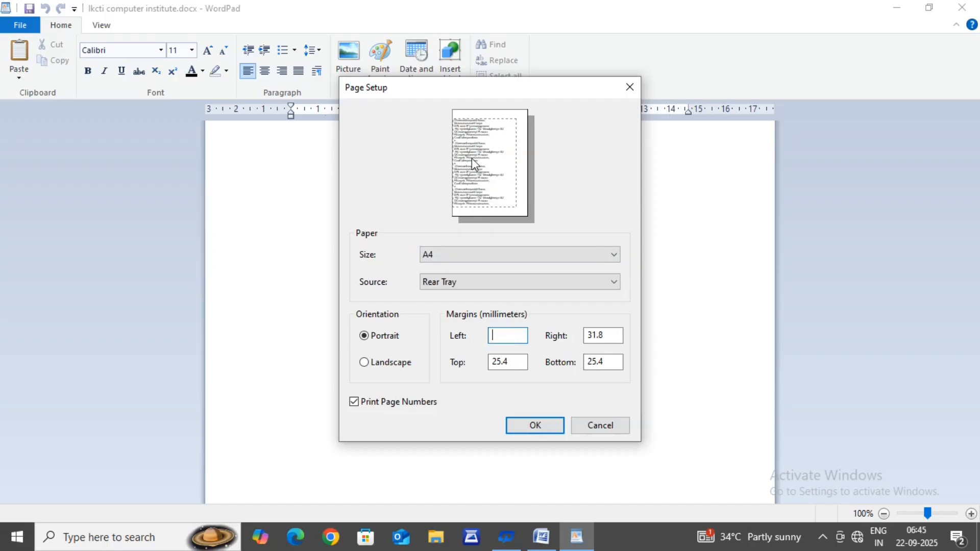
left_click(607, 338)
key("BackSpace")
key("BackSpace")
key("BackSpace")
key("BackSpace")
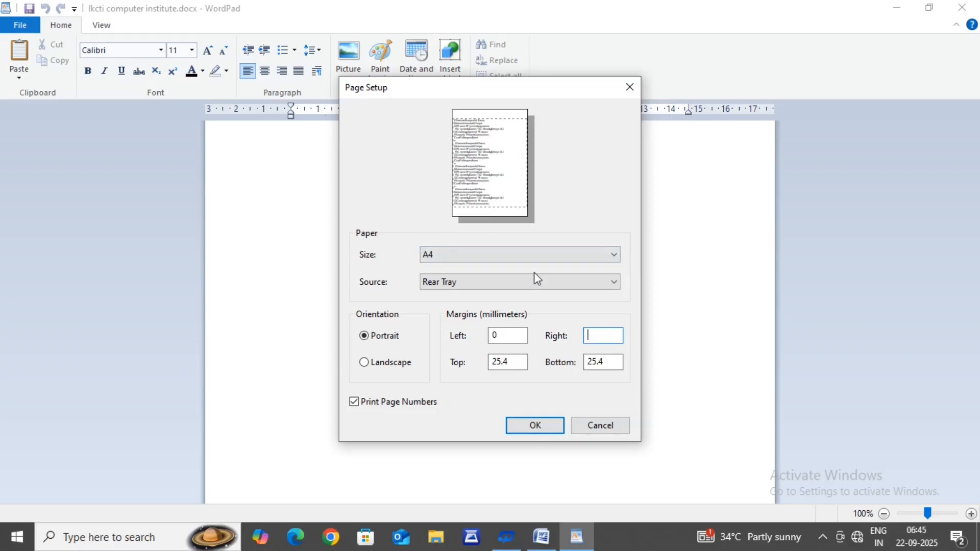
Step: Set the top and bottom page margins to 0 mm and apply the page setup
left_click(512, 366)
key("BackSpace")
key("BackSpace")
key("BackSpace")
key("BackSpace")
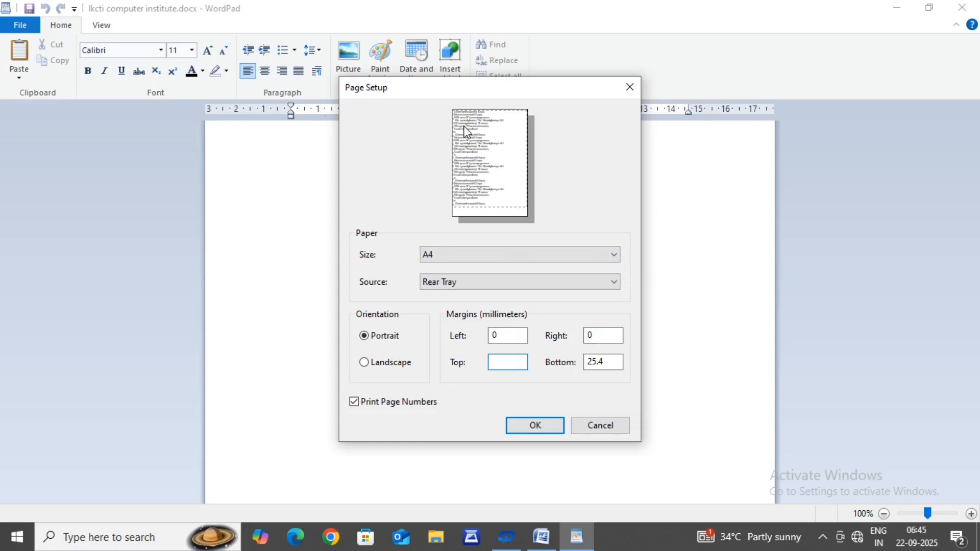
left_click(609, 365)
key("BackSpace")
key("BackSpace")
key("BackSpace")
key("BackSpace")
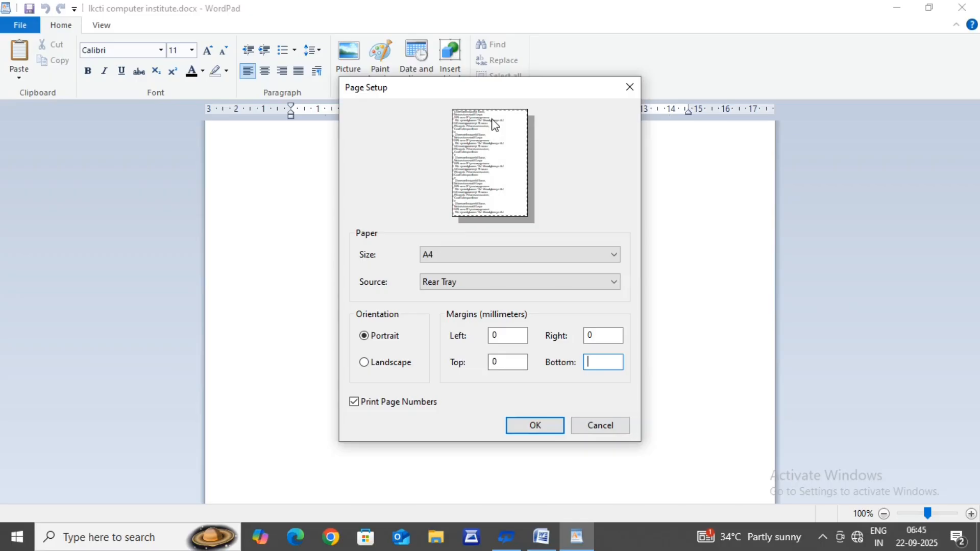
left_click(521, 422)
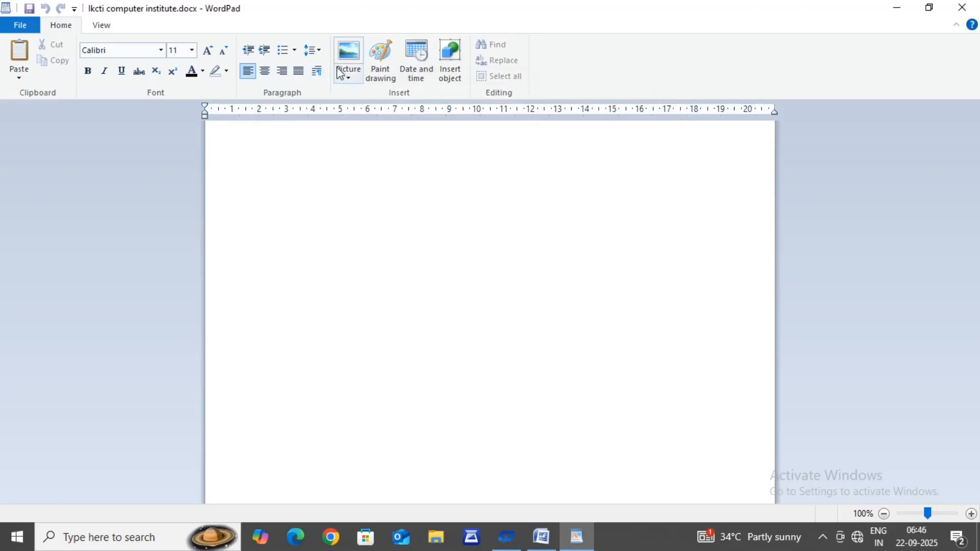
Step: View the About WordPad version and licence information, then close it
left_click(18, 26)
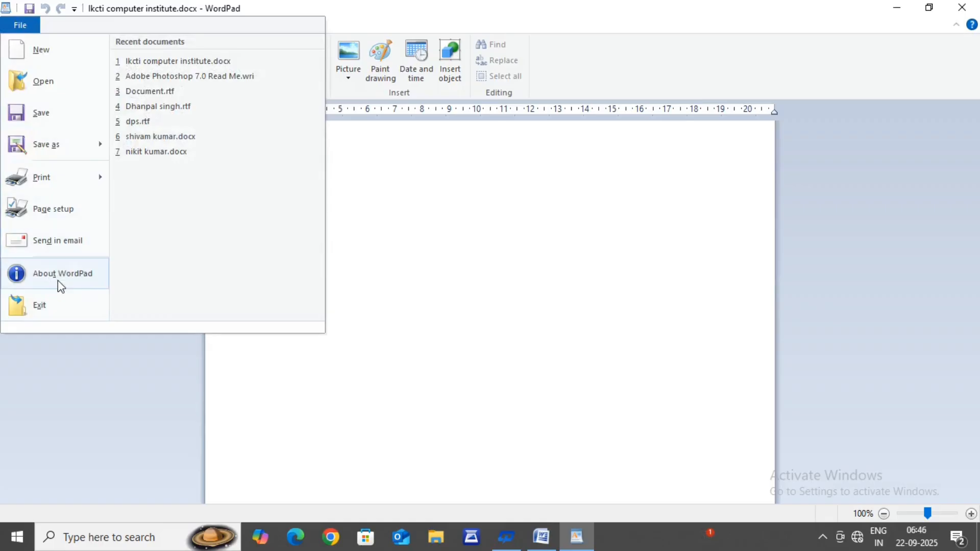
left_click(57, 280)
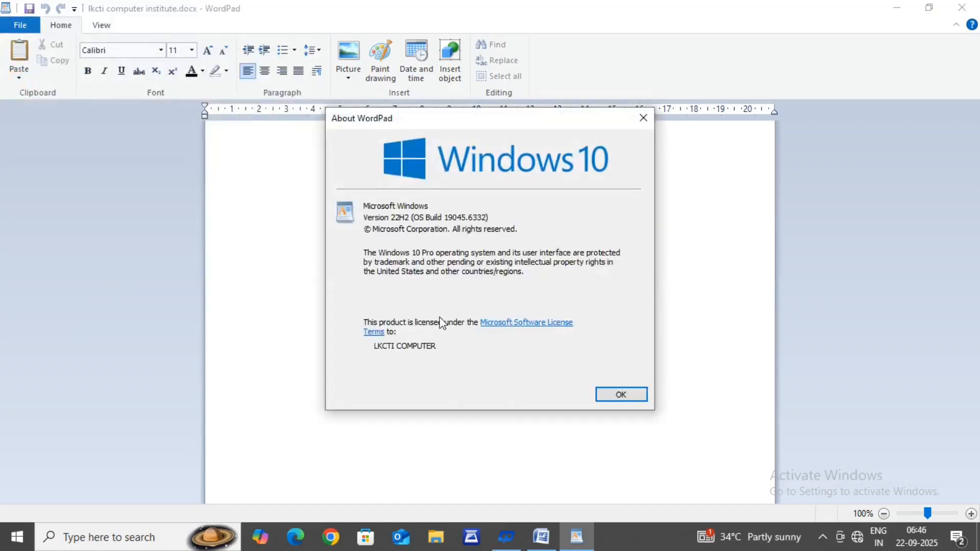
left_click(614, 398)
left_click(14, 24)
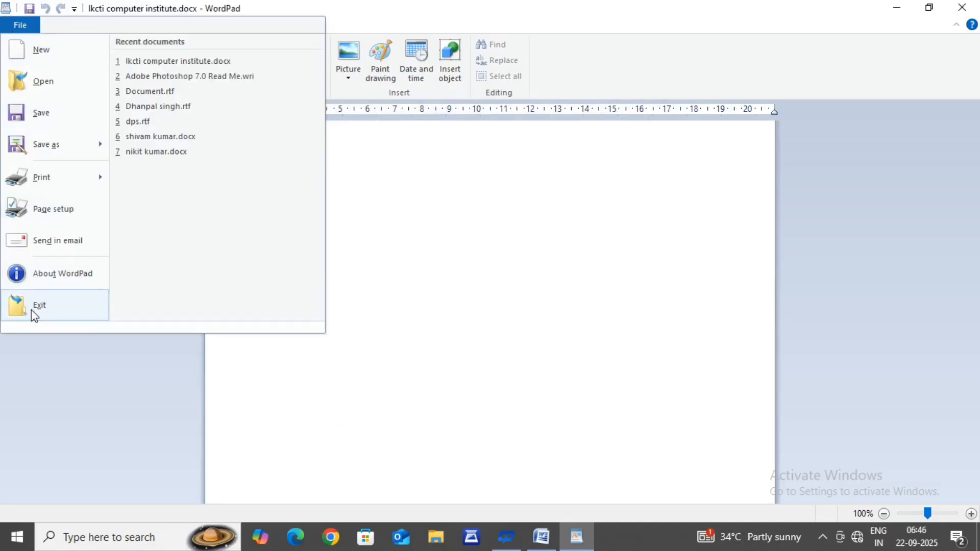
left_click(463, 308)
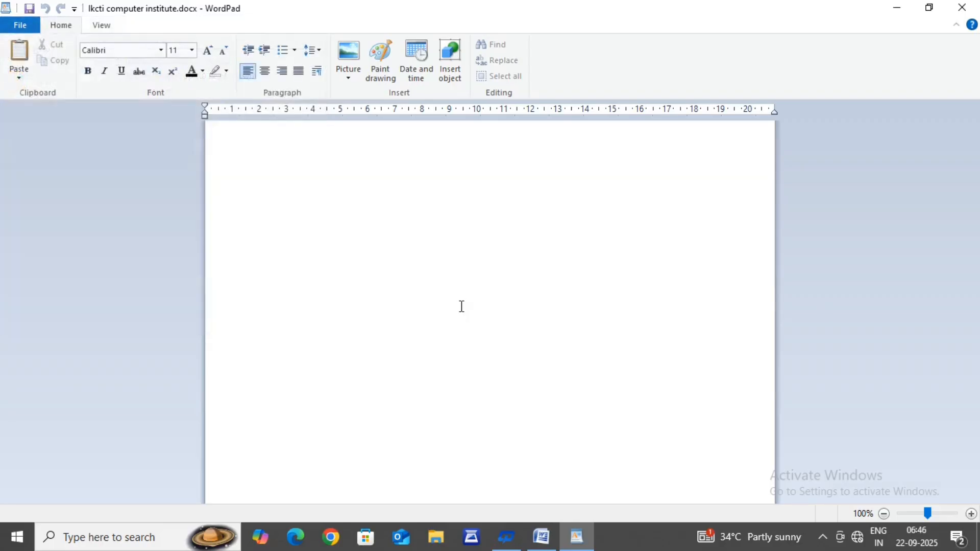
left_click(23, 25)
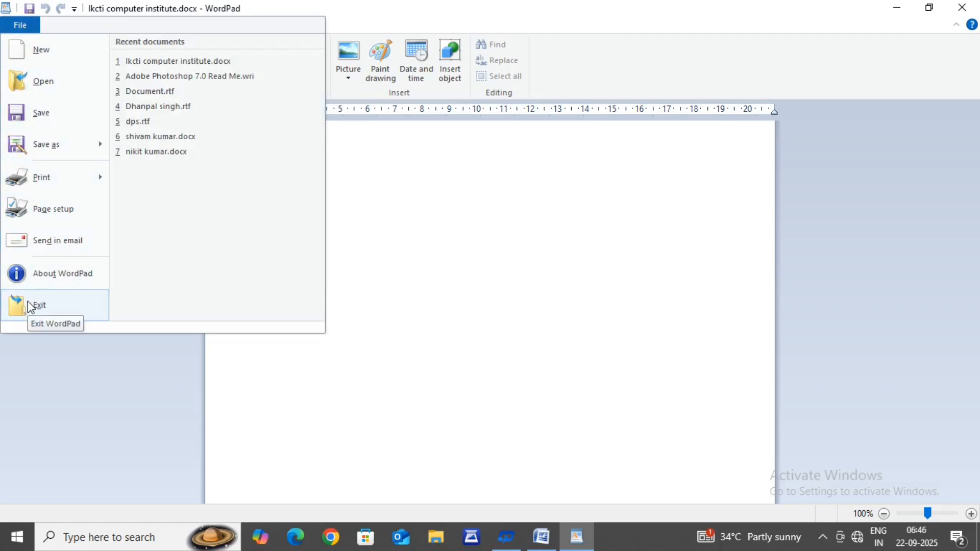
left_click(365, 263)
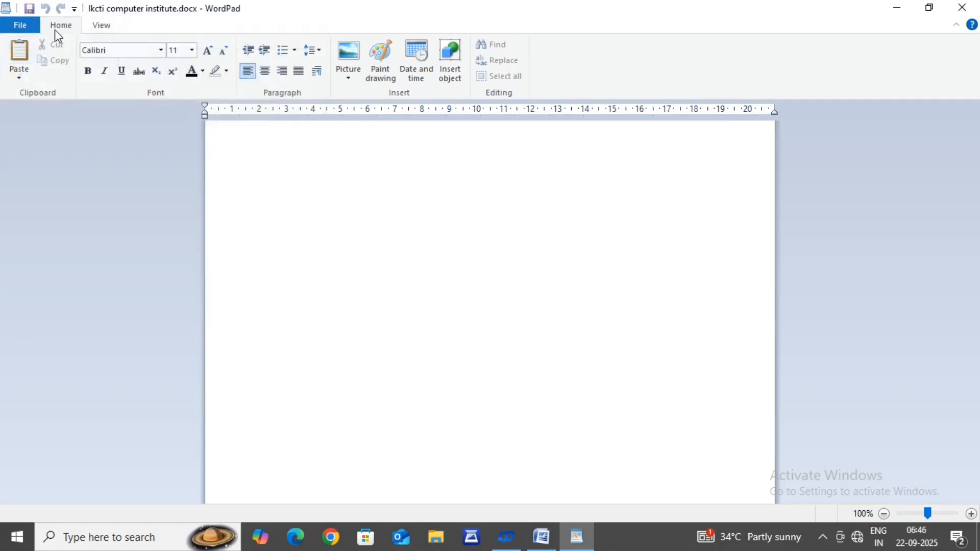
Step: Collapse the ribbon so that only its tab names remain above the document
double_click(58, 27)
left_click(59, 29)
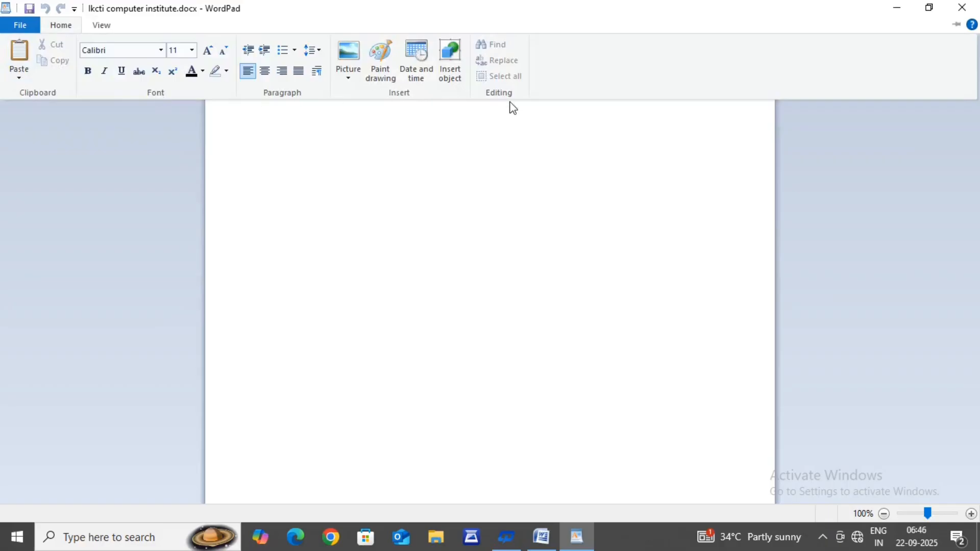
key("ctrl+F1")
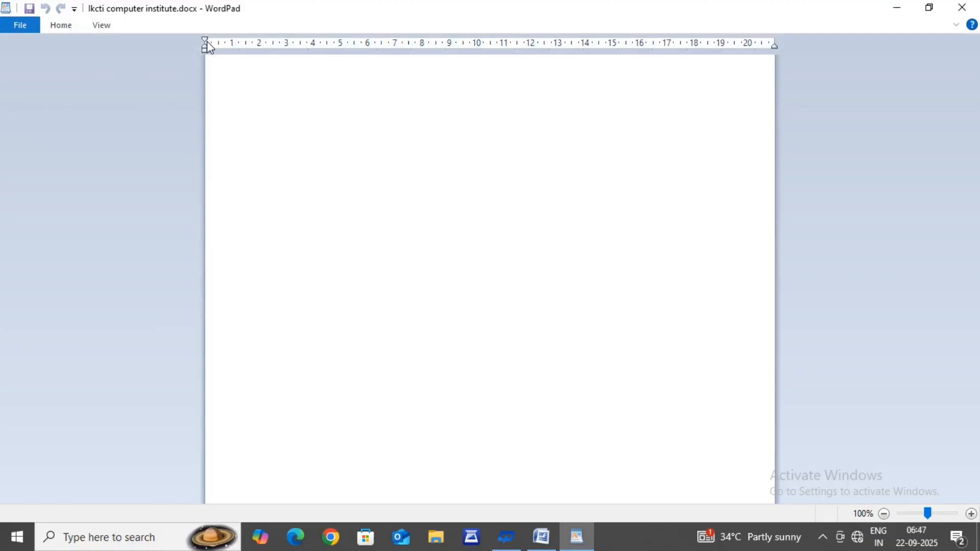
Step: Paste the copied paragraphs into the document and move their first-line and hanging indents to about 0.5 cm
left_click_drag(207, 41, 218, 41)
type("On the Insert tab, the galleries include items that are designed to coordinate with the To change the overall look of your document, choose new Theme elements on the Page Layout tab. To change the looks available in the Quick Style gallery, use the Change Current Quick Style Set command. Both the Themes gallery and the Quick Styles gallery provide reset commands so that you can always restore the look of your document to the original contained in your current template.")
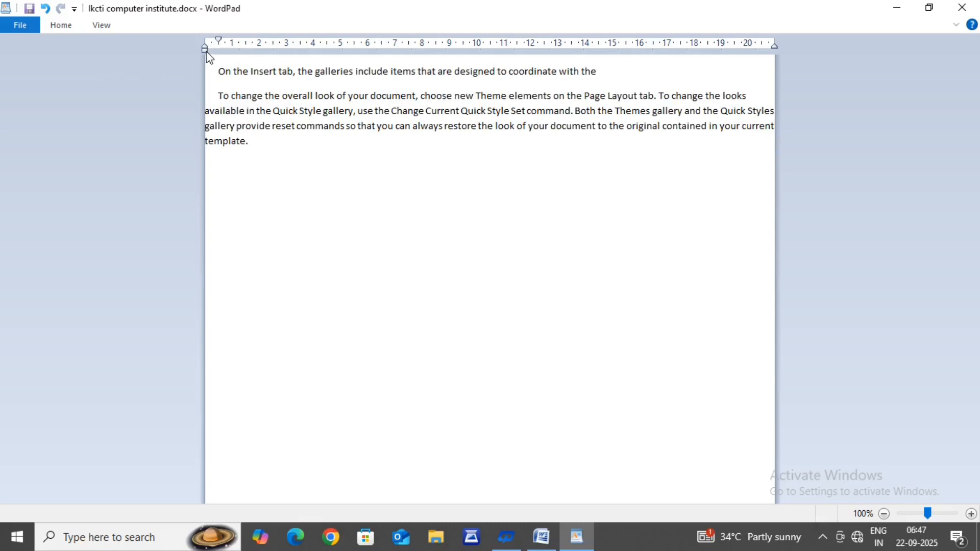
left_click_drag(206, 48, 218, 47)
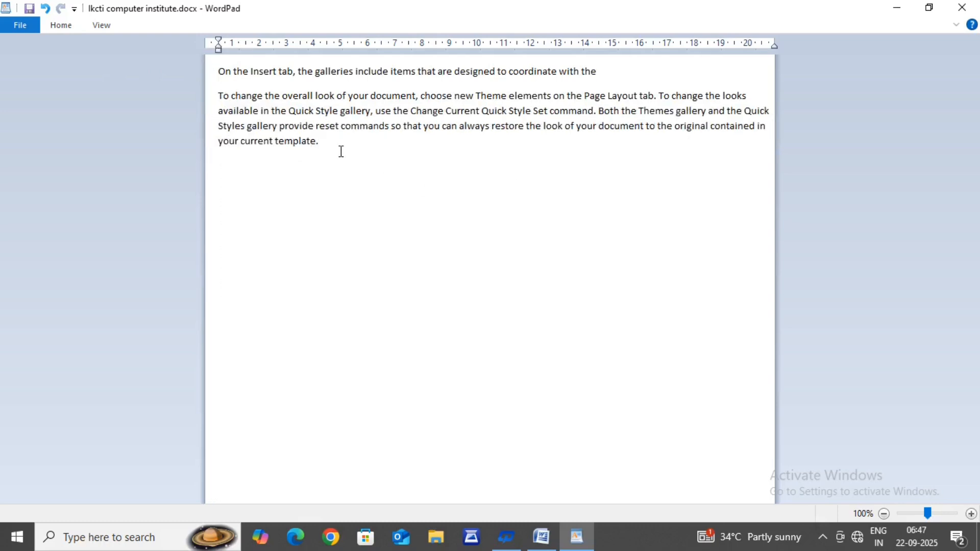
Step: Paste the copied paragraphs three more times at the end of the document
type("On the Insert tab, the galleries include items that are designed to coordinate with the To change the overall look of your document, choose new Theme elements on the Page Layout tab. To change the looks available in the Quick Style gallery, use the Change Current Quick Style Set command. Both the Themes gallery and the Quick Styles gallery provide reset commands so that you can always restore the look of your document to the original contained in your current template.")
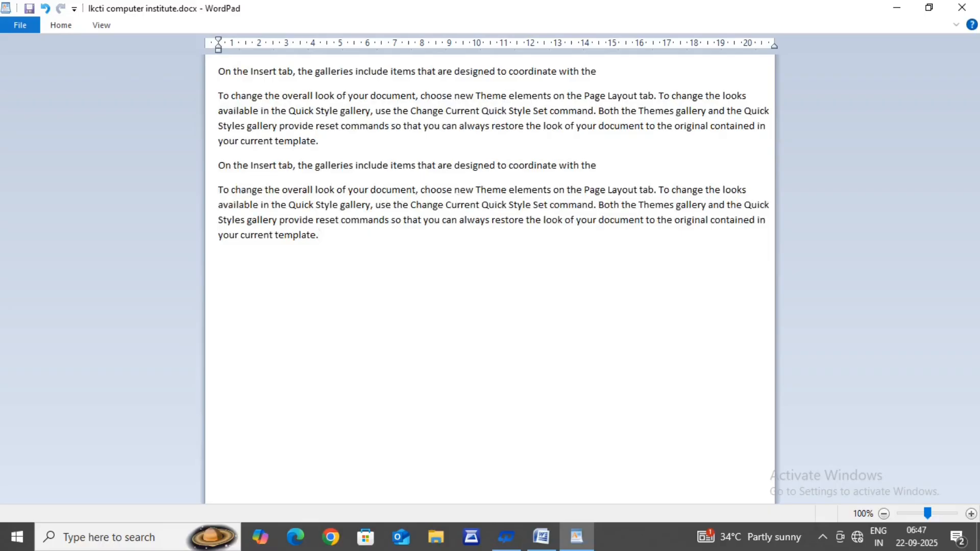
type("On the Insert tab, the galleries include items that are designed to coordinate with the To change the overall look of your document, choose new Theme elements on the Page Layout tab. To change the looks available in the Quick Style gallery, use the Change Current Quick Style Set command. Both the Themes gallery and the Quick Styles gallery provide reset commands so that you can always restore the look of your document to the original contained in your current template.")
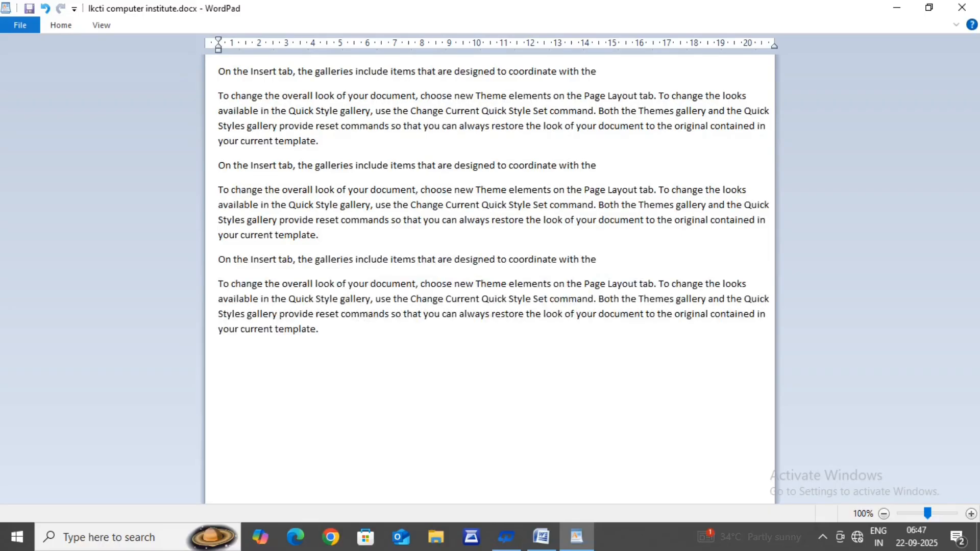
type("On the Insert tab, the galleries include items that are designed to coordinate with the To change the overall look of your document, choose new Theme elements on the Page Layout tab. To change the looks available in the Quick Style gallery, use the Change Current Quick Style Set command. Both the Themes gallery and the Quick Styles gallery provide reset commands so that you can always restore the look of your document to the original contained in your current template.")
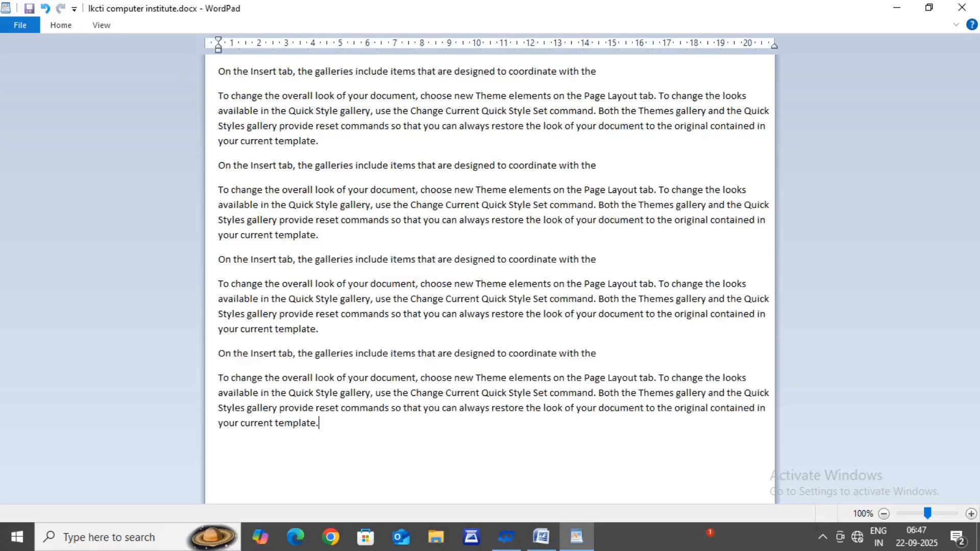
Step: Select the second "To change the overall look" paragraph together with the single line below it
left_click(63, 26)
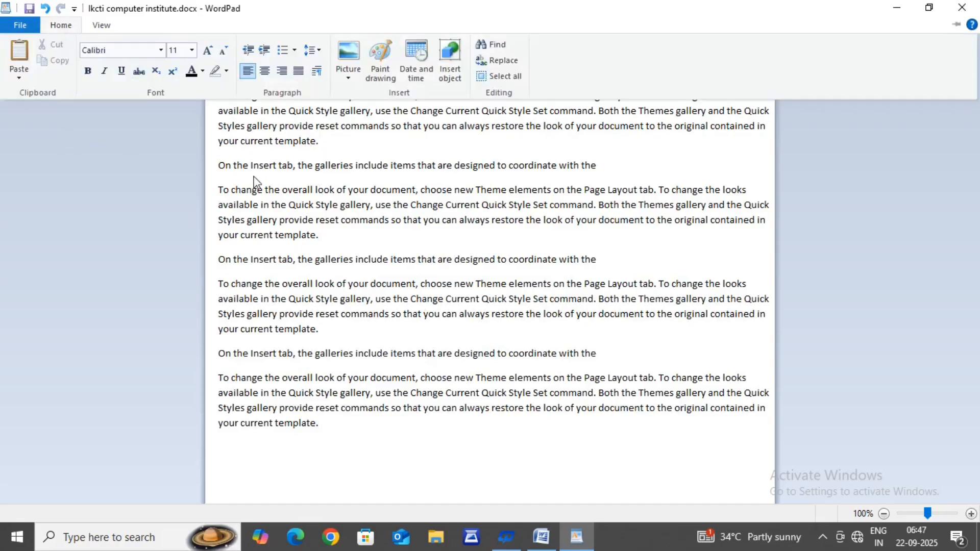
left_click(223, 193)
left_click_drag(223, 192, 575, 265)
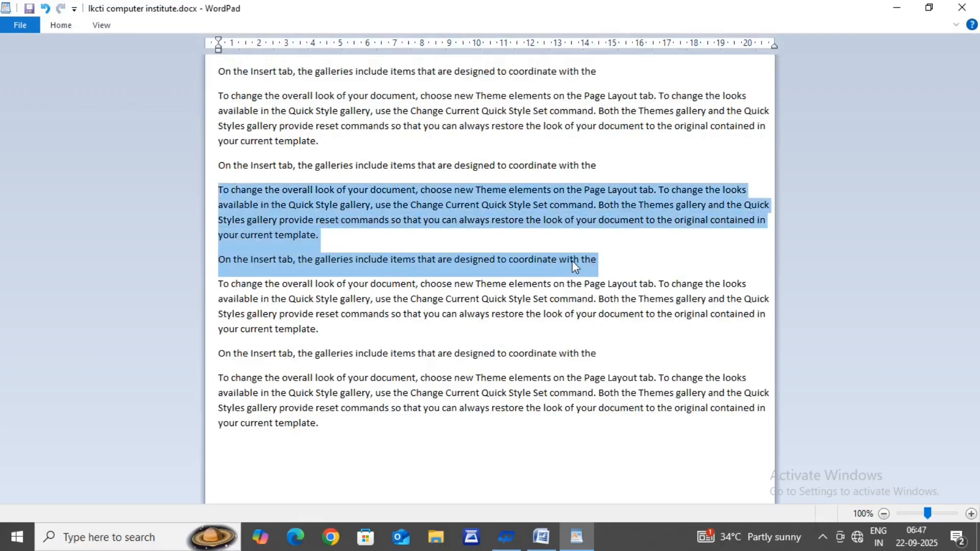
Step: Set the top page margin to 30 mm in the page setup, apply it and deselect the text
left_click(24, 25)
left_click(47, 202)
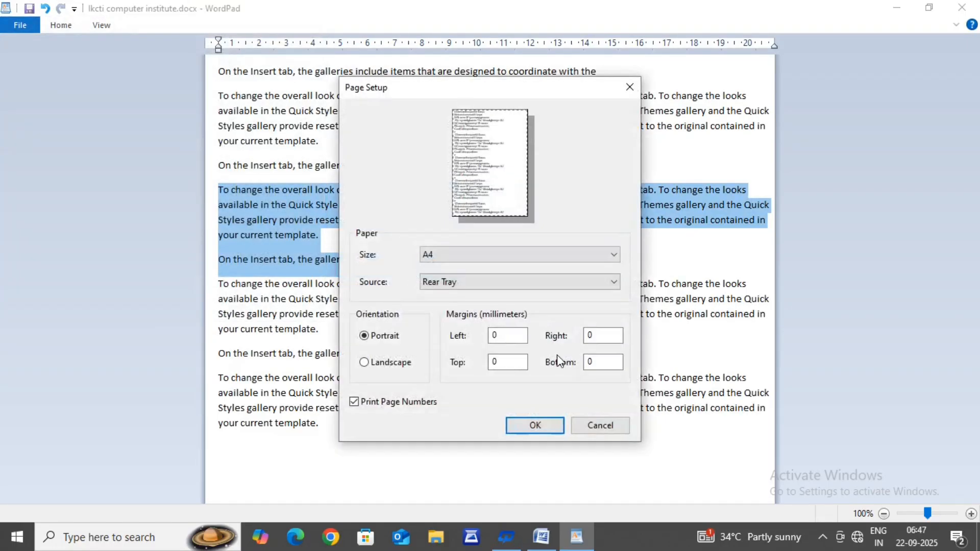
left_click(502, 362)
type("30")
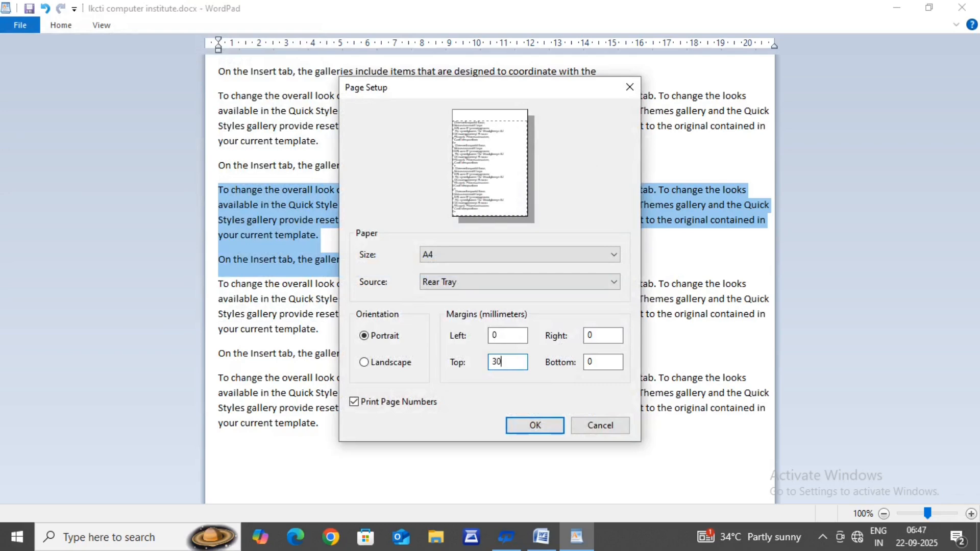
left_click(523, 425)
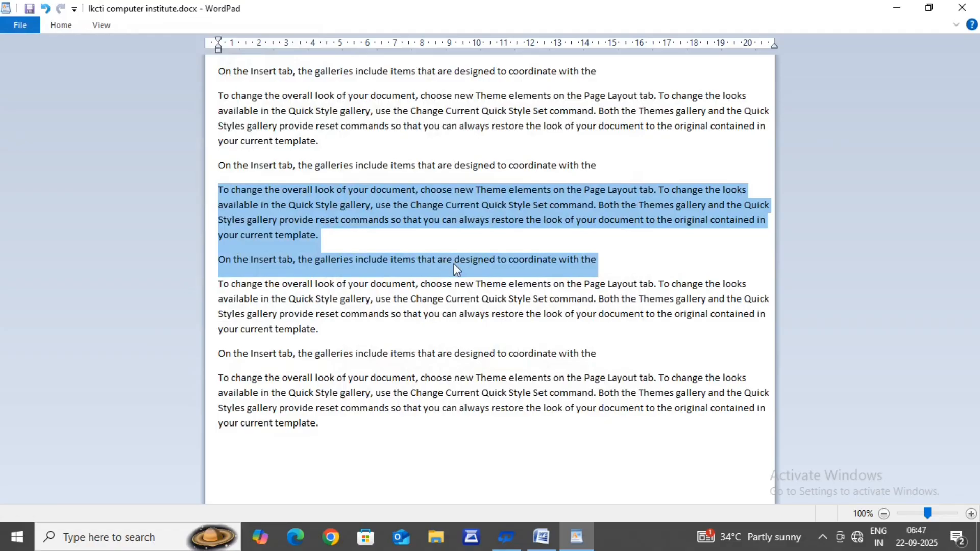
left_click(462, 248)
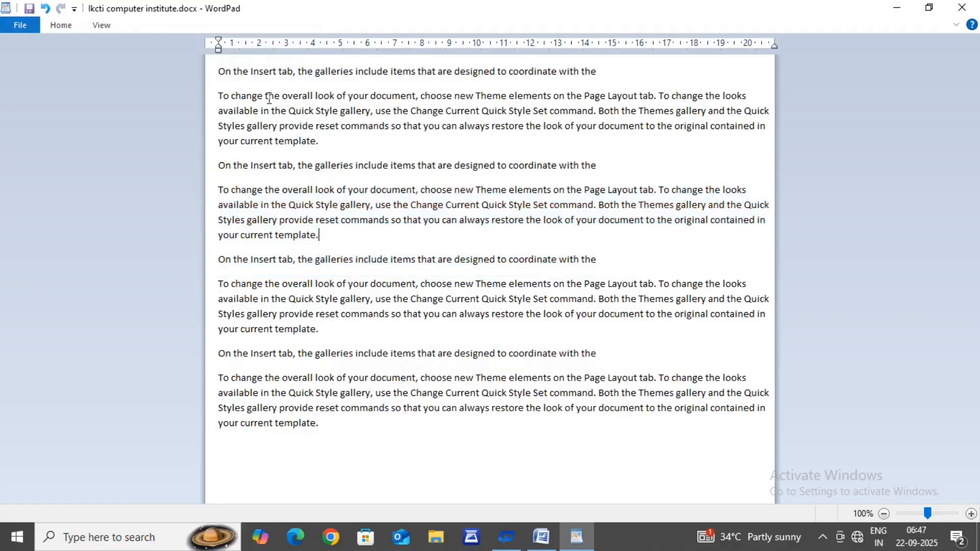
Step: Cut the third "On the Insert tab" line with its following paragraph and paste both at the end of the document
left_click(59, 25)
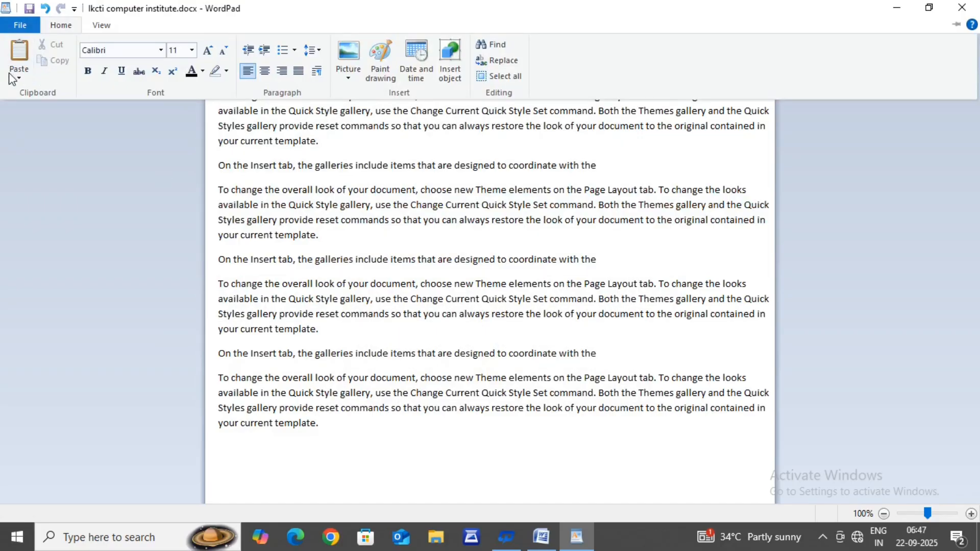
left_click(221, 287)
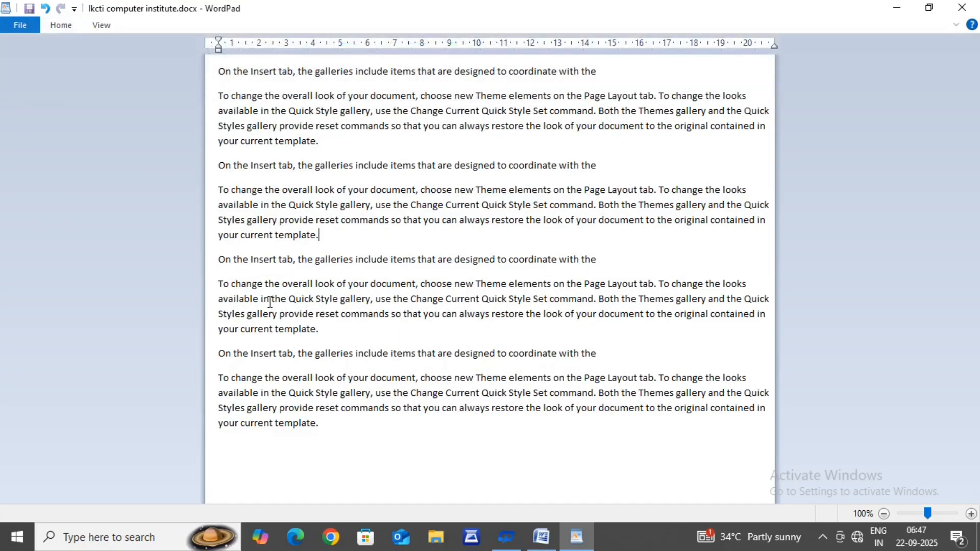
left_click_drag(203, 280, 299, 341)
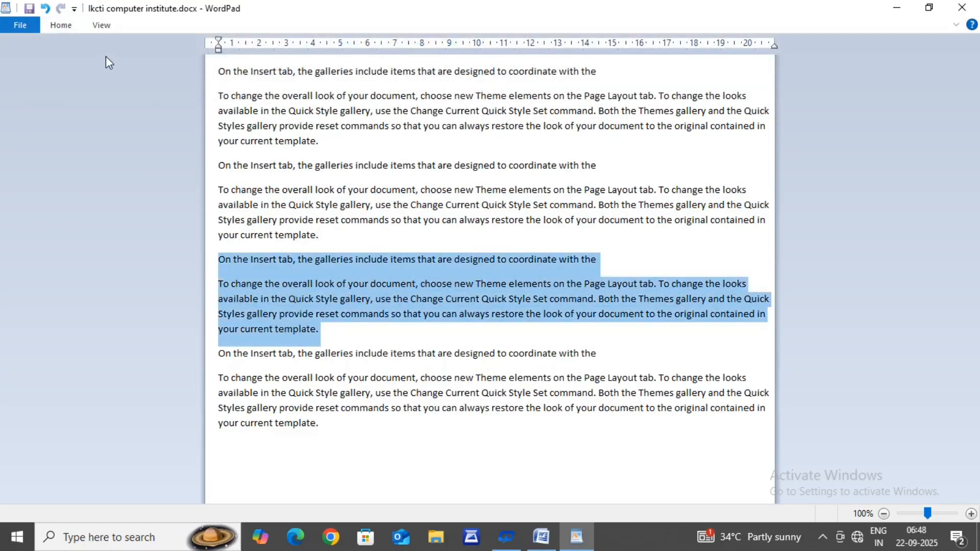
left_click(67, 24)
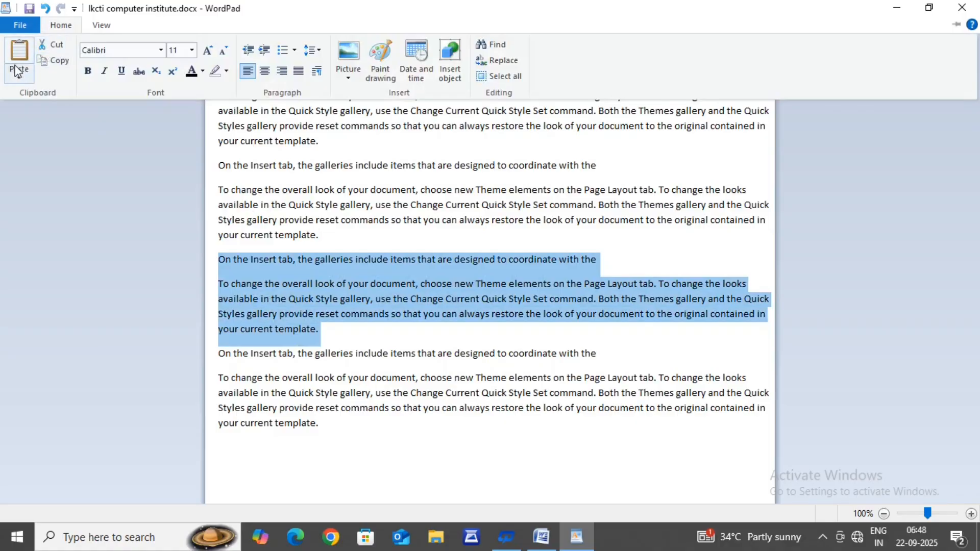
left_click(51, 45)
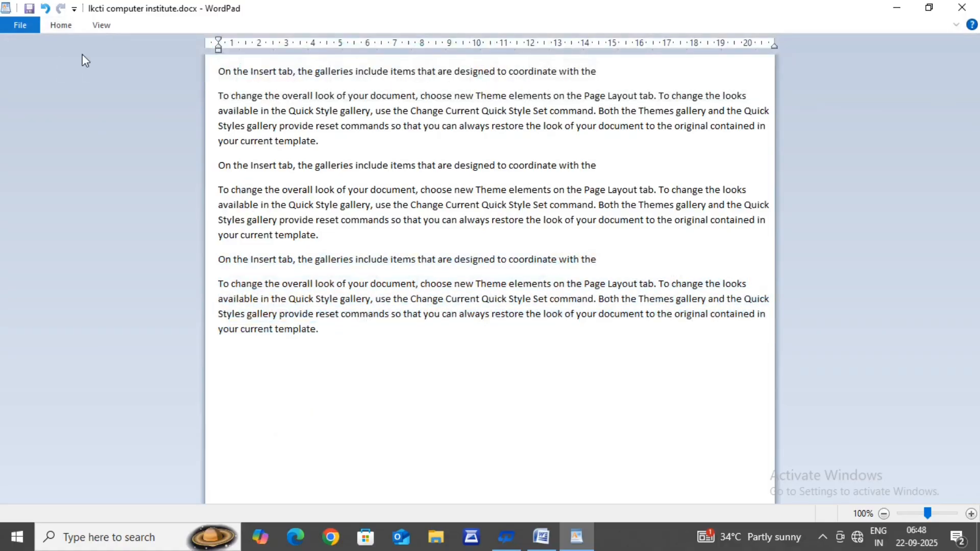
key("Return")
left_click(57, 24)
left_click(18, 56)
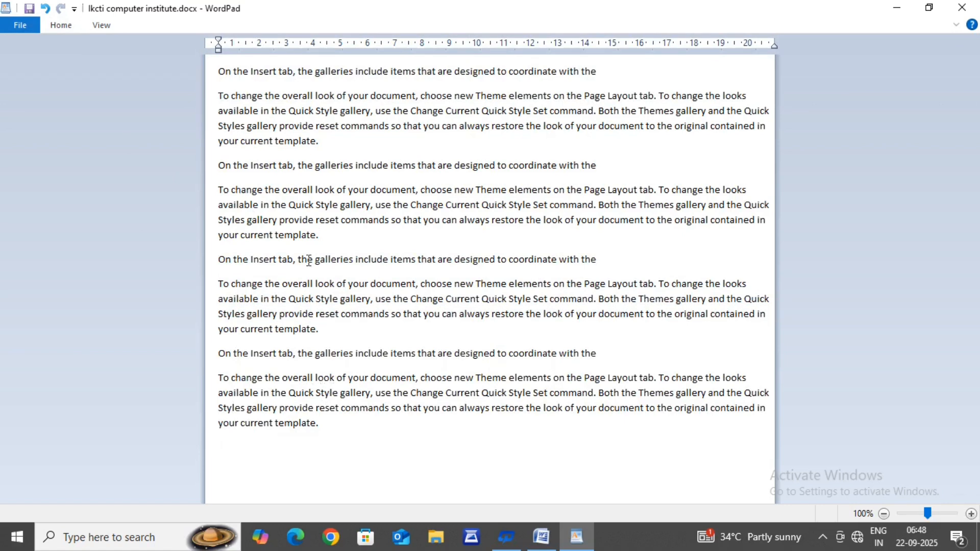
left_click(60, 29)
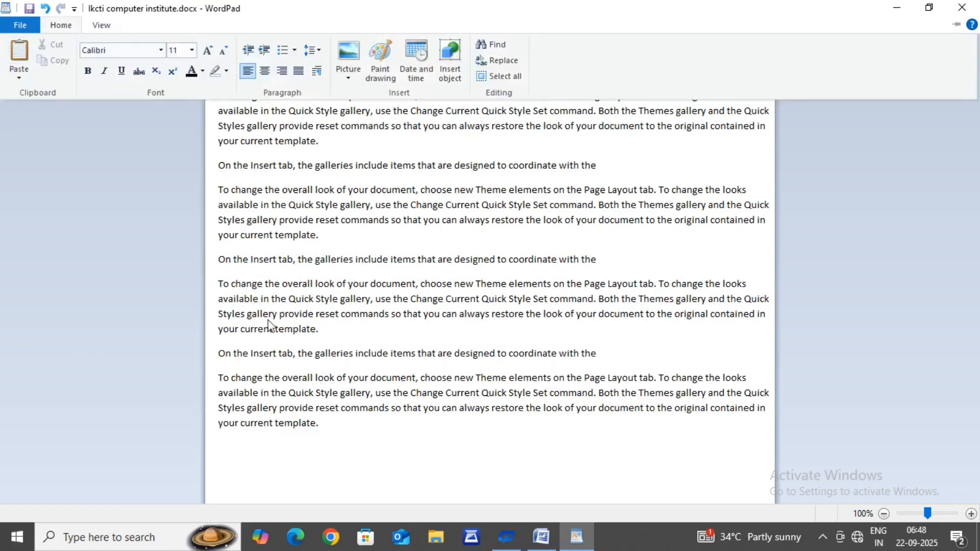
left_click(358, 284)
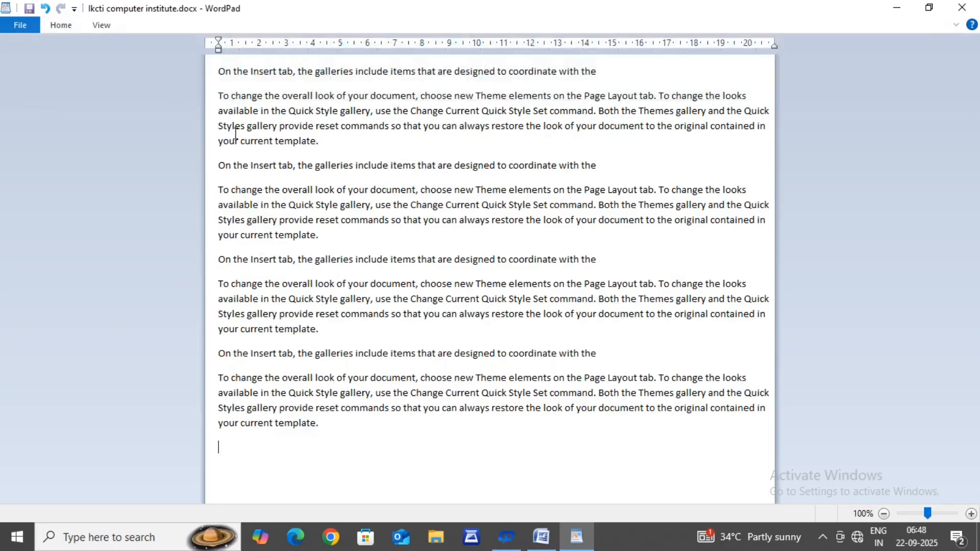
left_click_drag(219, 77, 427, 424)
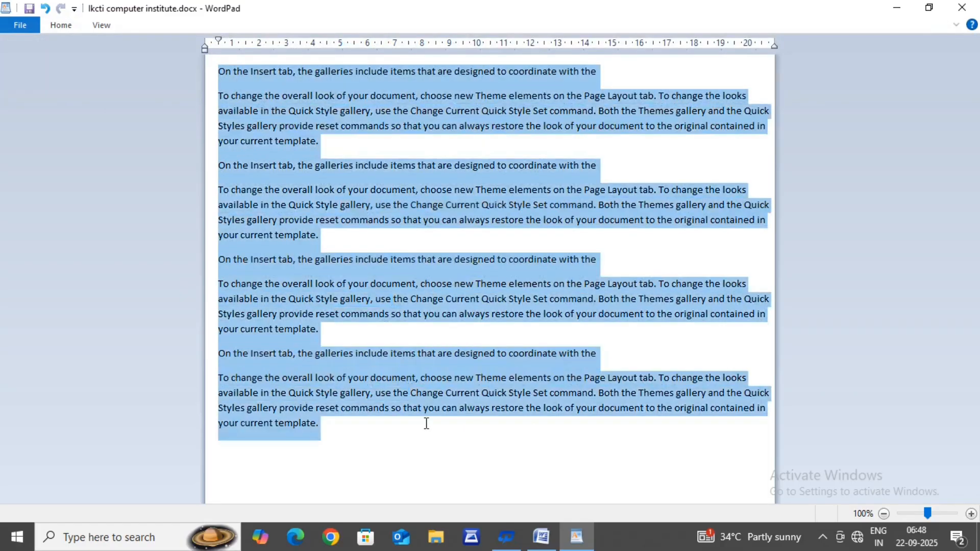
left_click(515, 167)
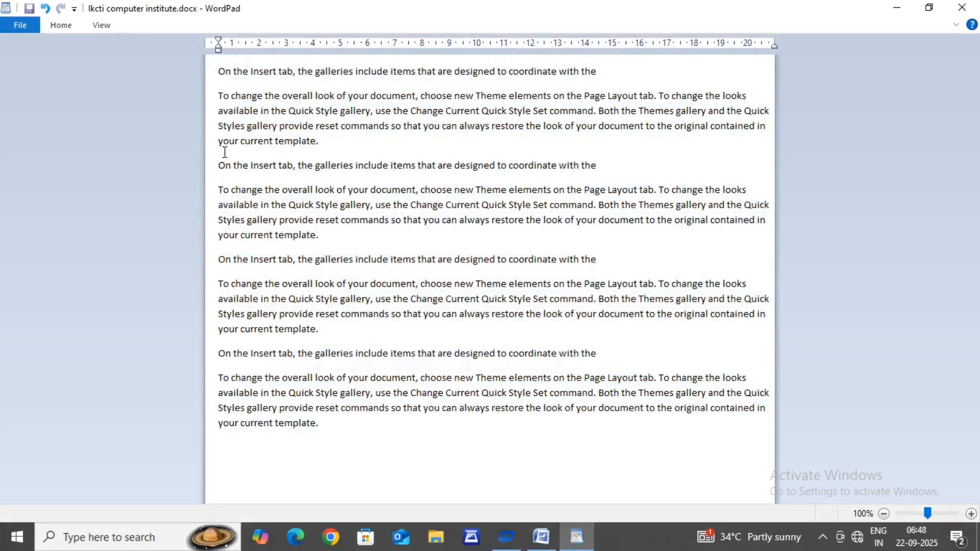
Step: Insert several blank lines above the first "On the Insert tab" line to push the text down the page
left_click(218, 71)
key("Return")
key("Return")
key("Return")
key("Return")
key("Return")
key("Return")
key("Return")
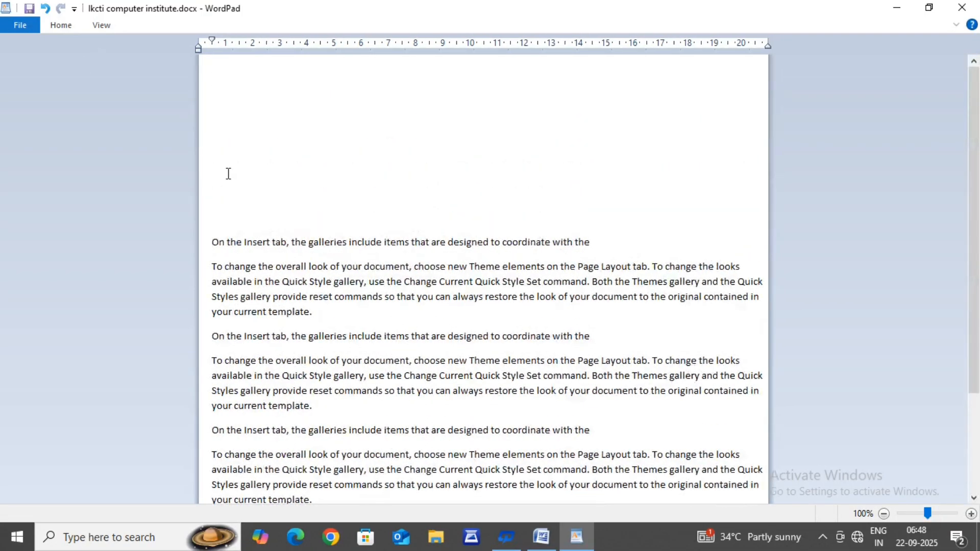
Step: Select all the paragraphs from the first "On the Insert tab" line to the end and copy them
left_click_drag(212, 242, 572, 548)
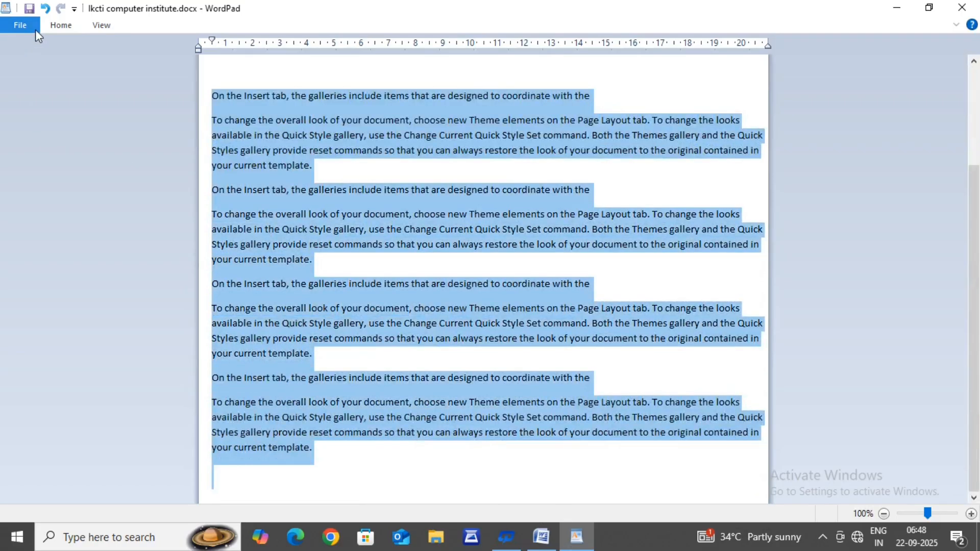
left_click(61, 25)
left_click(55, 60)
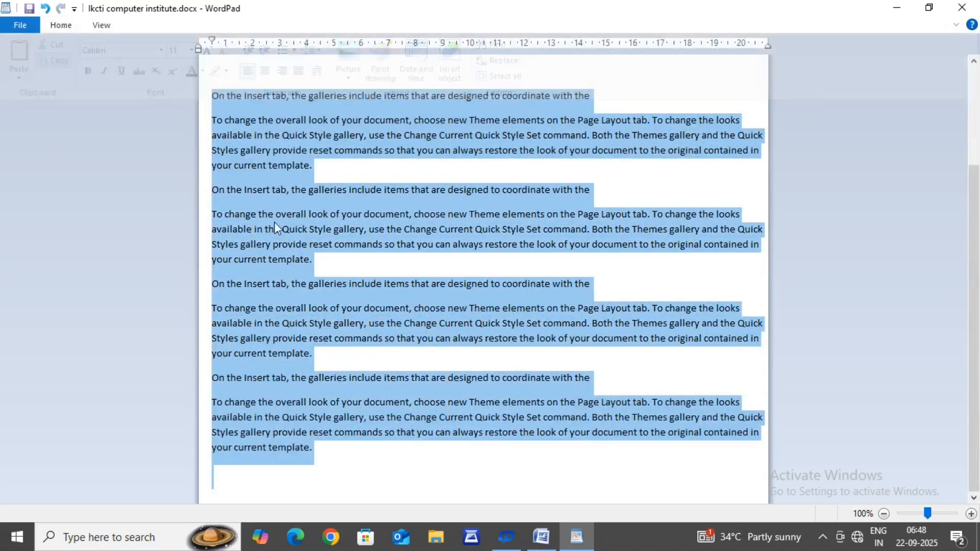
Step: Start a new line at the end of the document and paste the copied paragraphs there
scroll(289, 211, "up", 3)
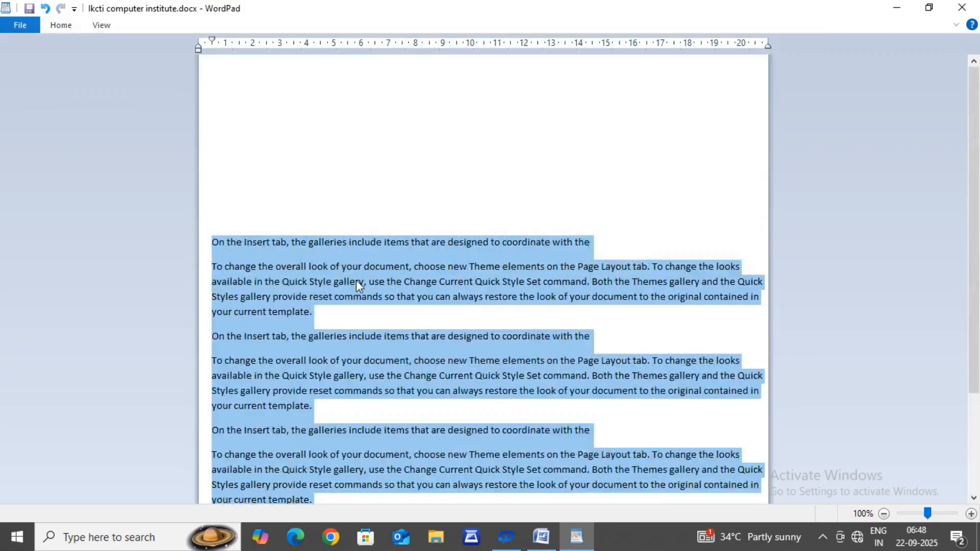
scroll(360, 287, "down", 3)
left_click(335, 476)
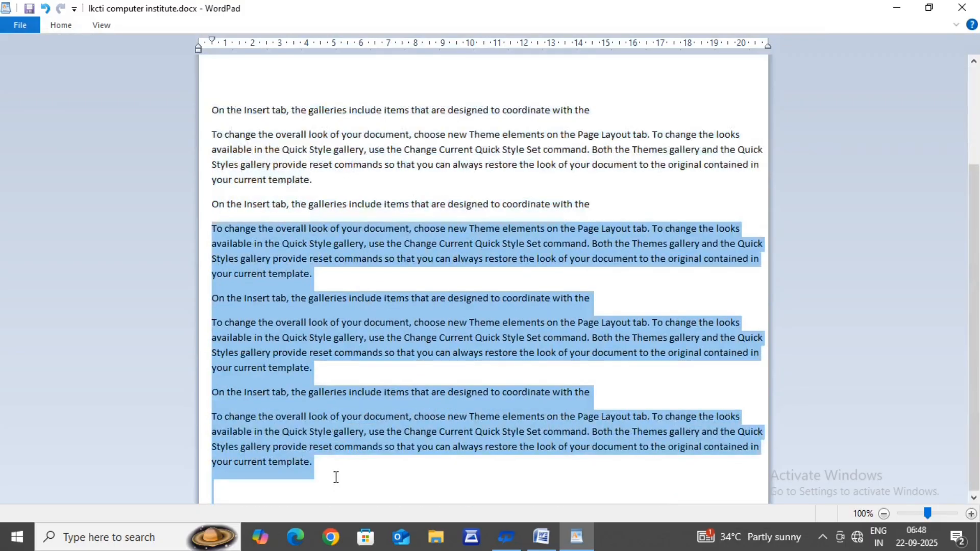
key("Return")
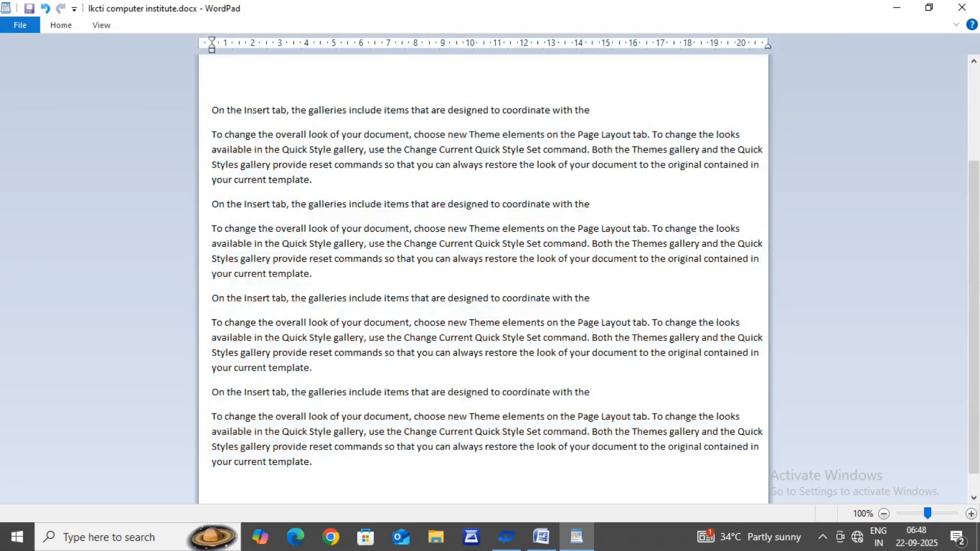
scroll(350, 405, "down", 1)
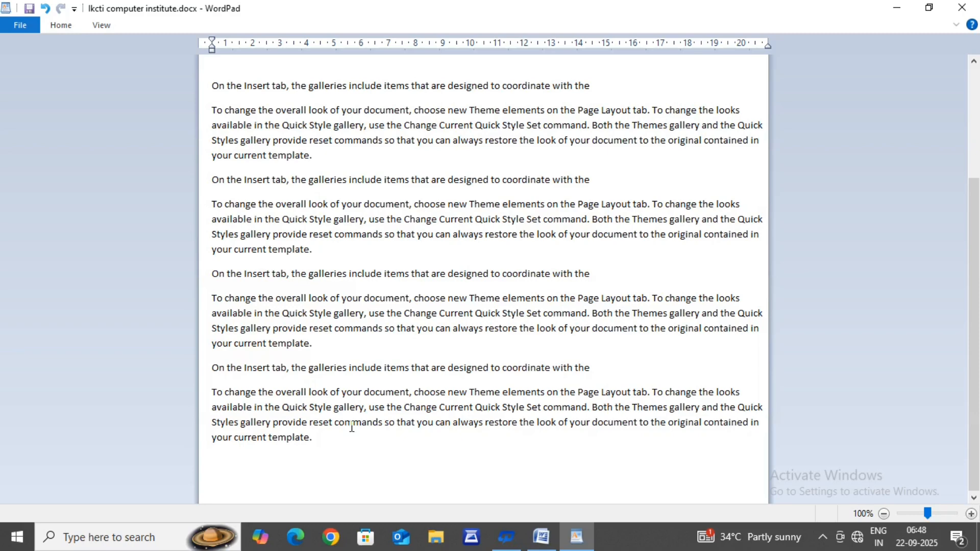
left_click(54, 26)
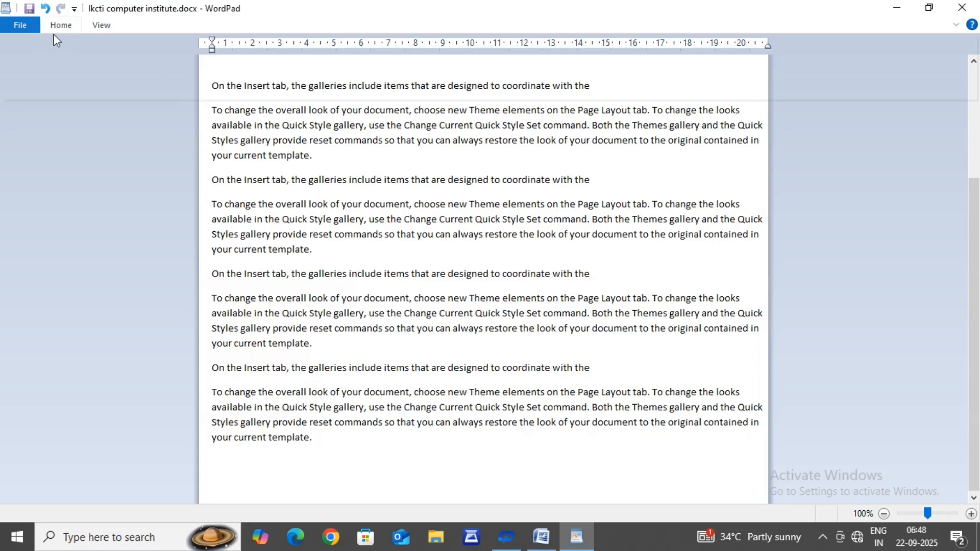
left_click(20, 54)
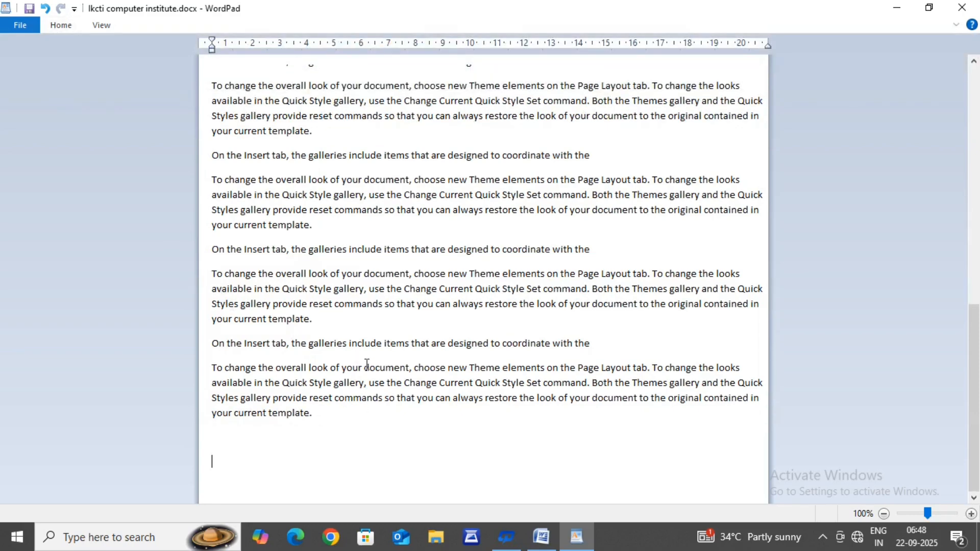
Step: Set the font of the first two "On the Insert tab" lines and their following paragraphs to Broadway, then deselect them
scroll(367, 364, "up", 10)
scroll(368, 375, "down", 8)
scroll(371, 388, "up", 2)
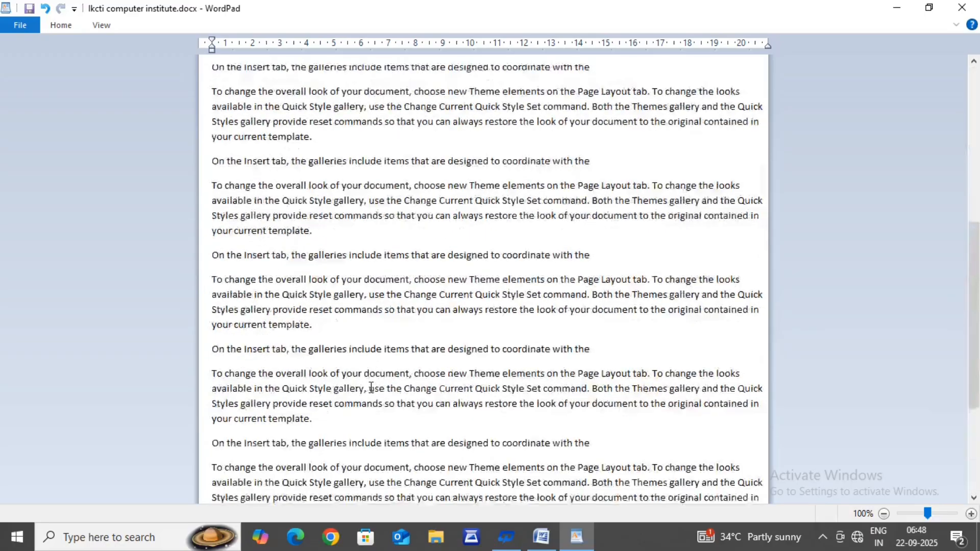
scroll(372, 388, "up", 5)
left_click(57, 23)
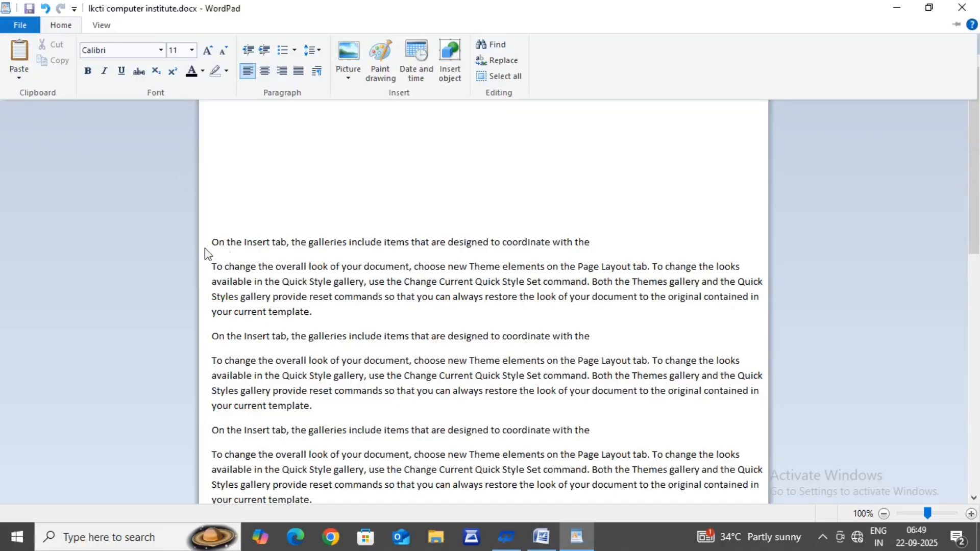
key("ctrl+F1")
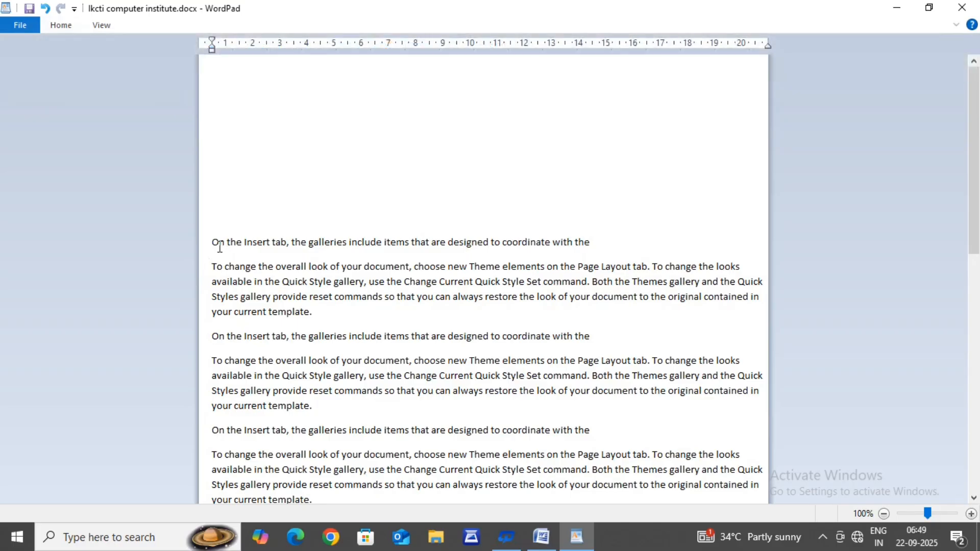
left_click_drag(202, 244, 665, 418)
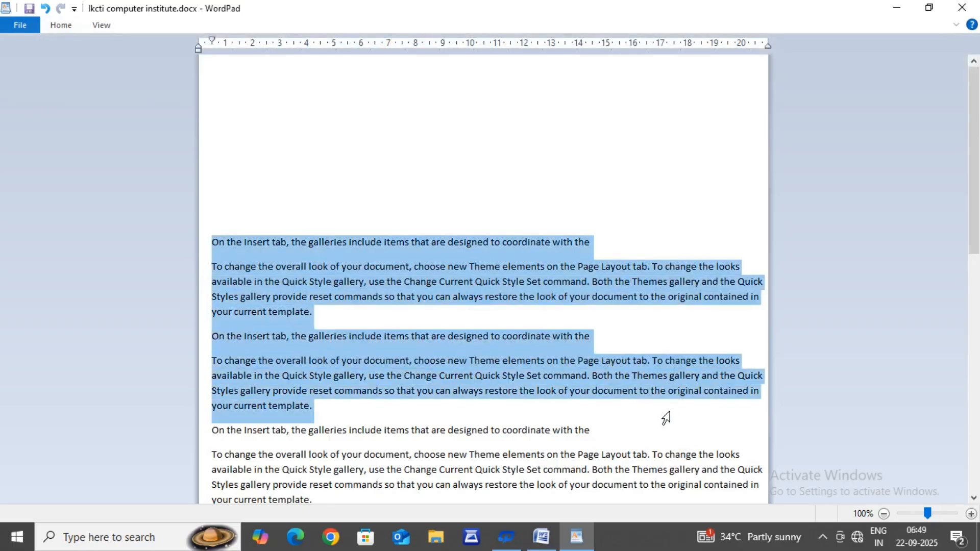
left_click(63, 26)
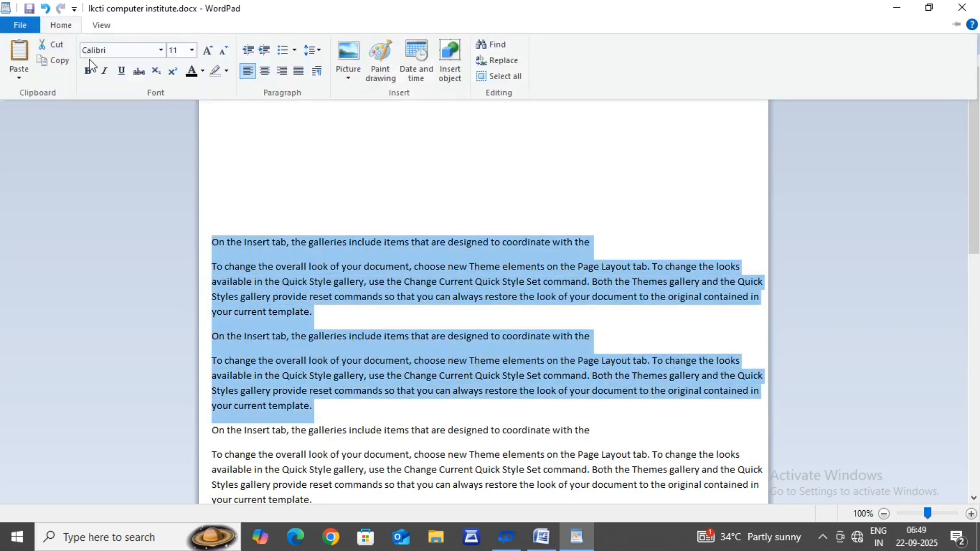
left_click(160, 49)
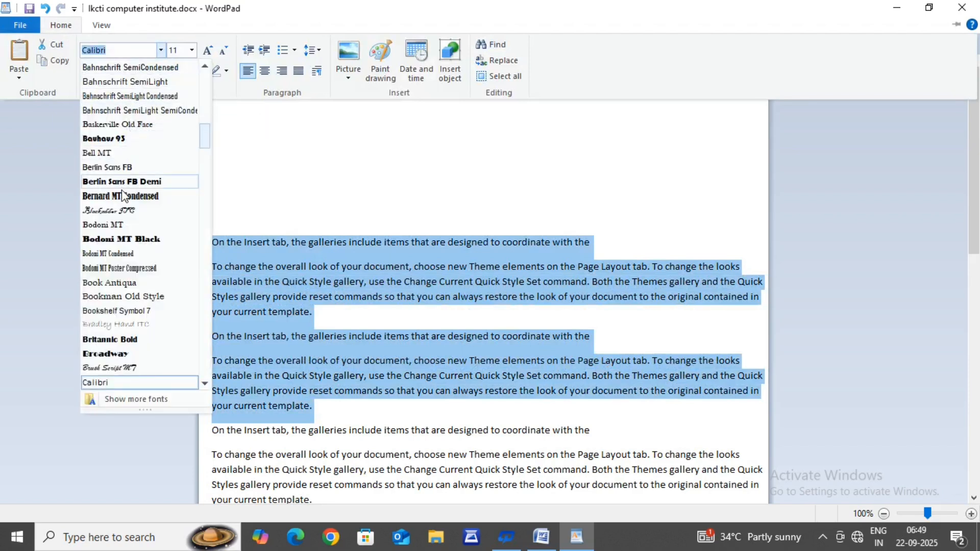
left_click(114, 353)
left_click(204, 323)
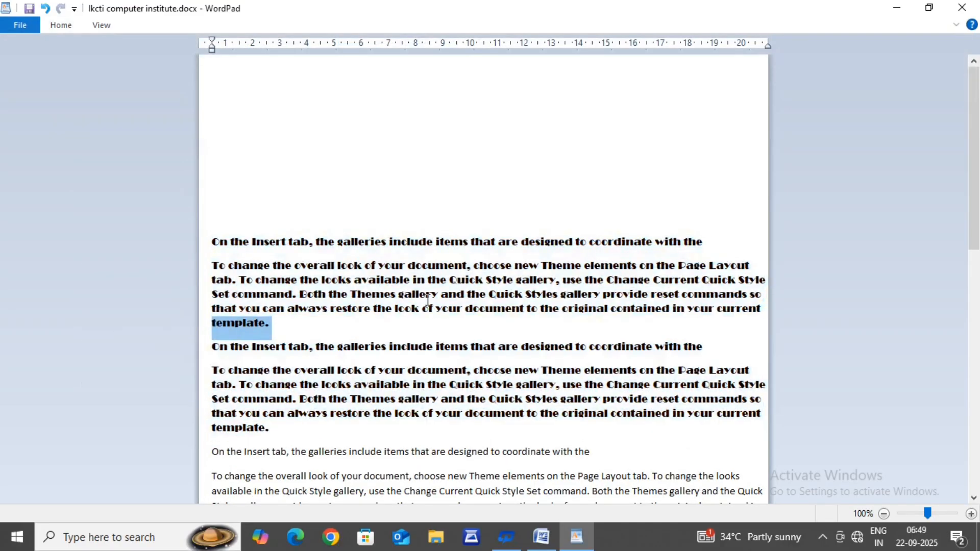
left_click(337, 335)
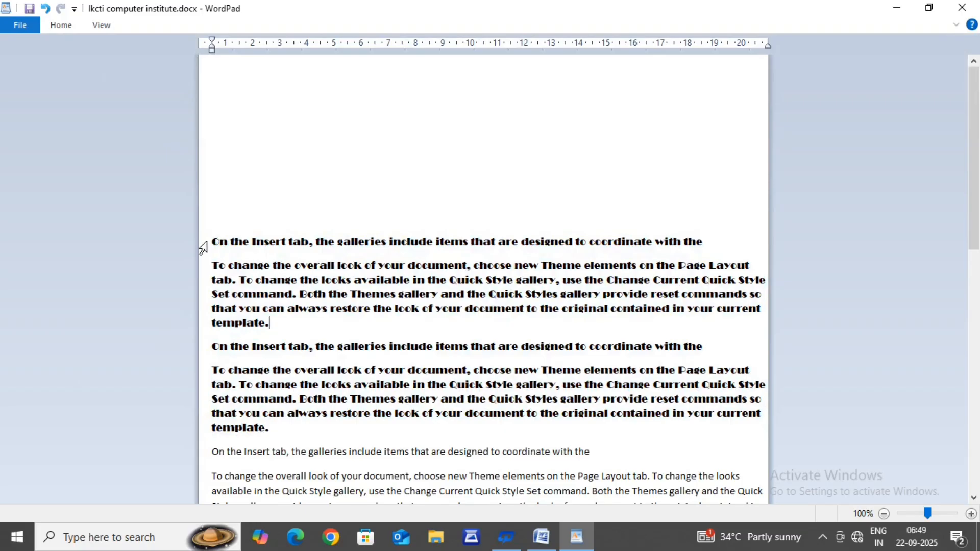
Step: Select the Broadway text, try font size 26, set it to 16 instead and deselect the text
left_click_drag(203, 244, 345, 434)
left_click(61, 25)
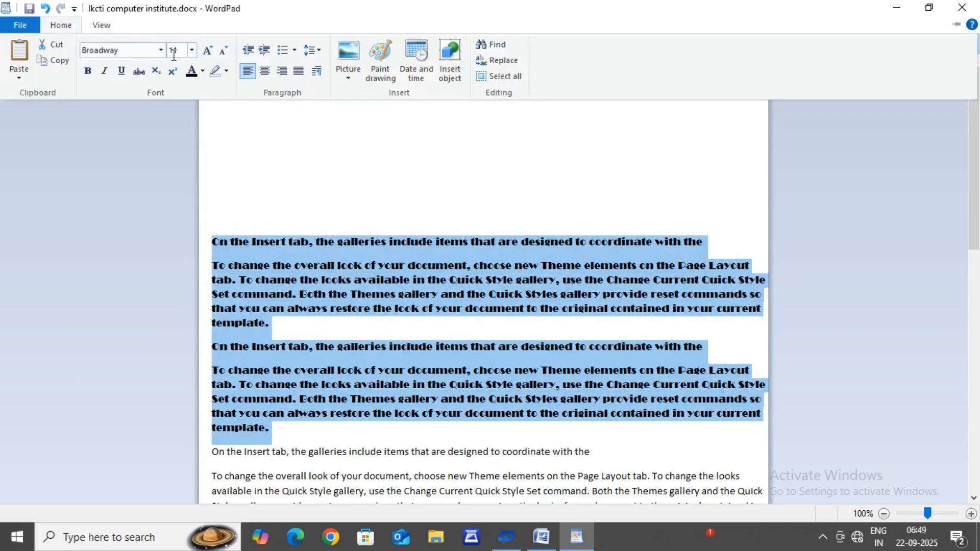
left_click(192, 51)
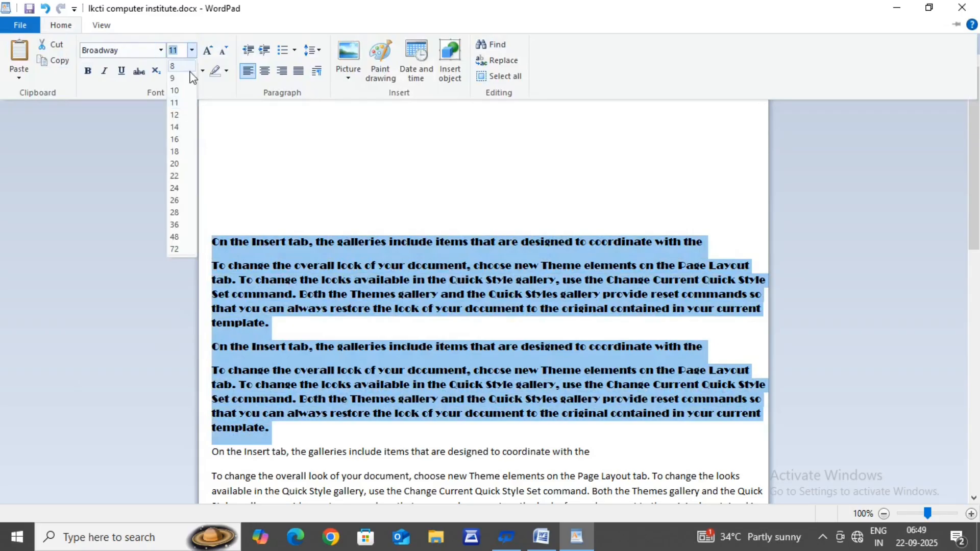
left_click(176, 201)
left_click(62, 24)
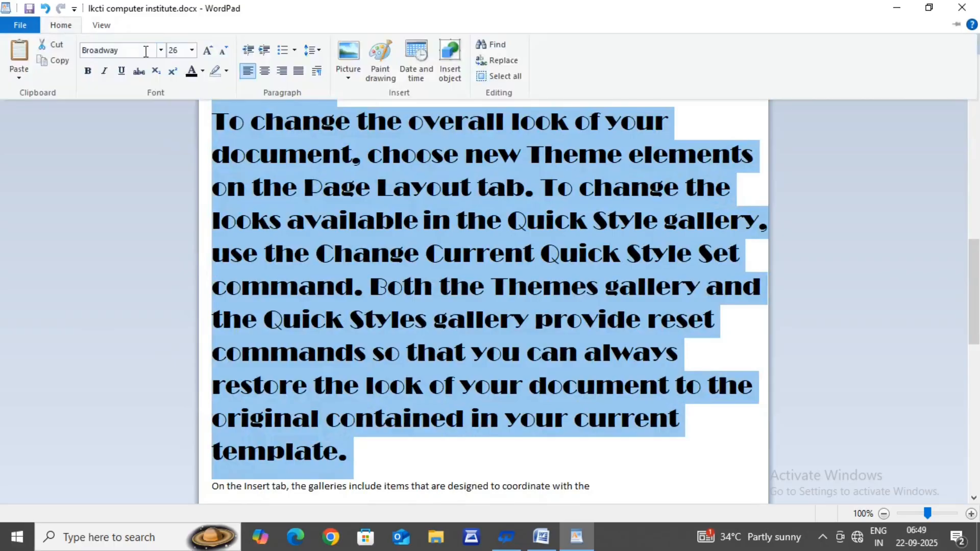
left_click(193, 50)
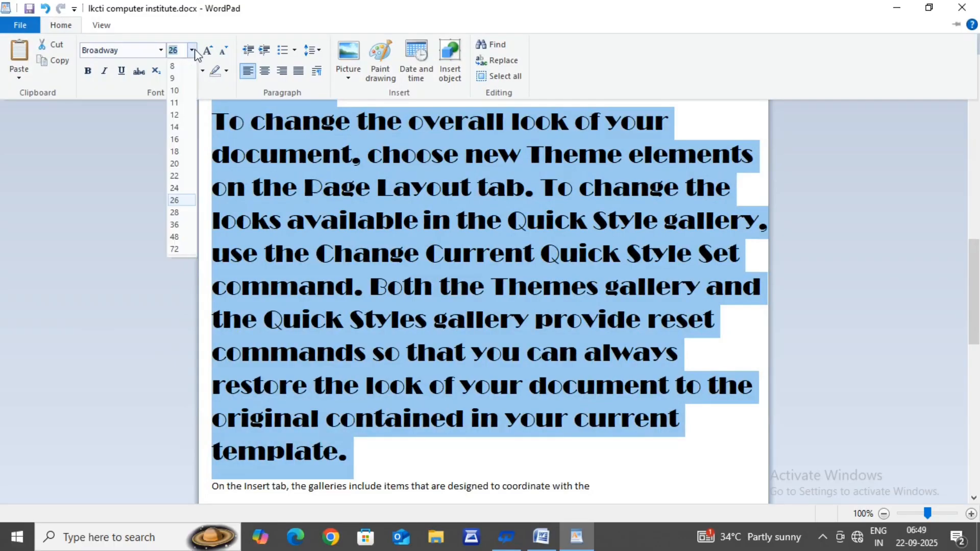
left_click(175, 140)
left_click(328, 164)
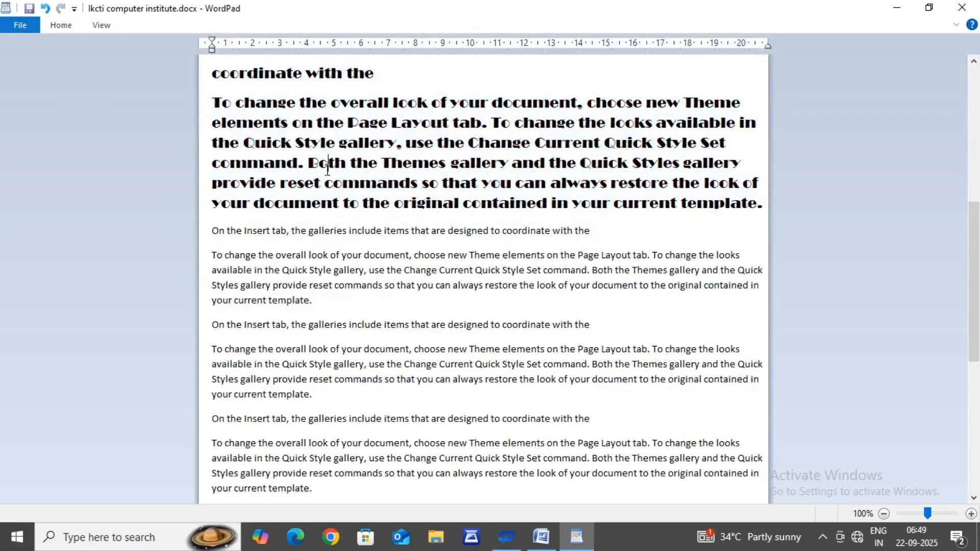
Step: Select the text from the first "On the Insert tab" line into the third body paragraph and shrink its font one step
scroll(428, 191, "up", 5)
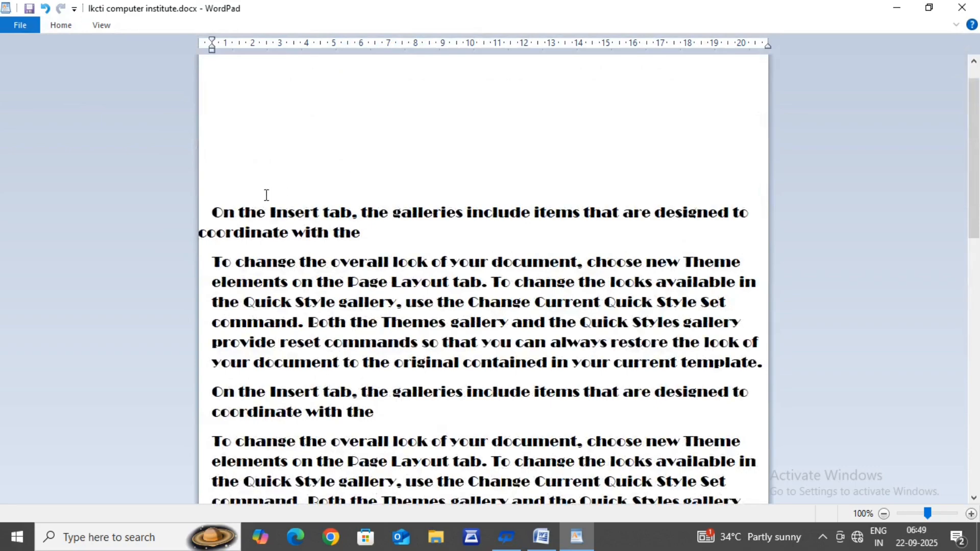
left_click_drag(203, 213, 352, 66)
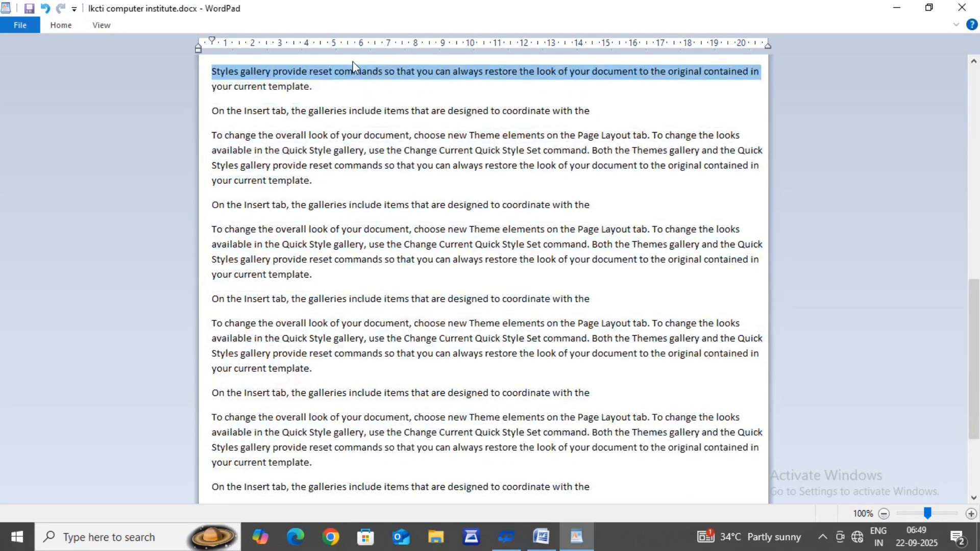
scroll(348, 186, "up", 8)
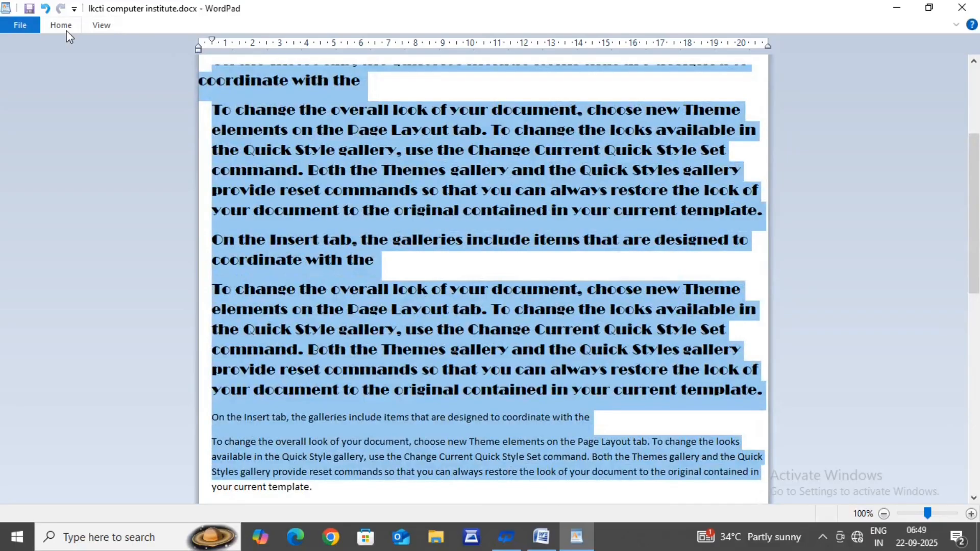
left_click(64, 28)
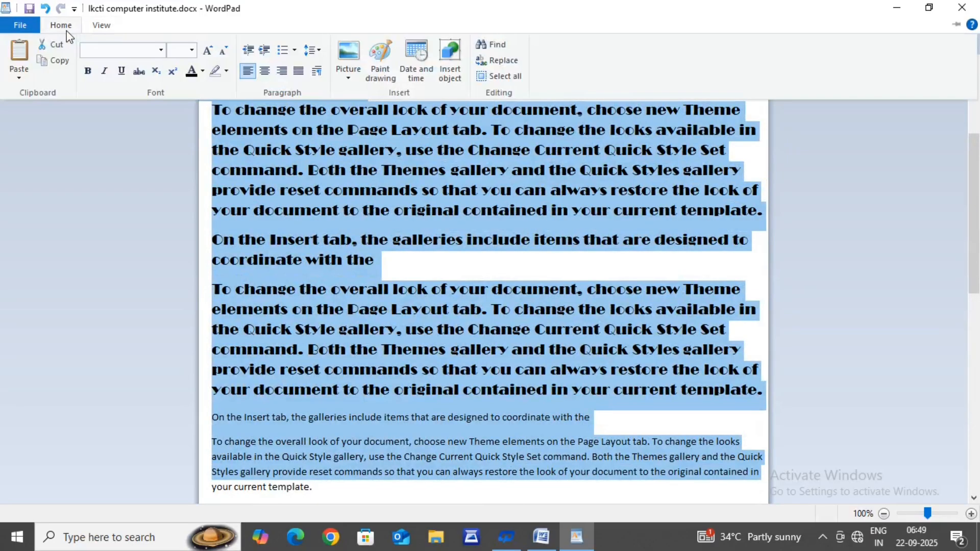
left_click(223, 52)
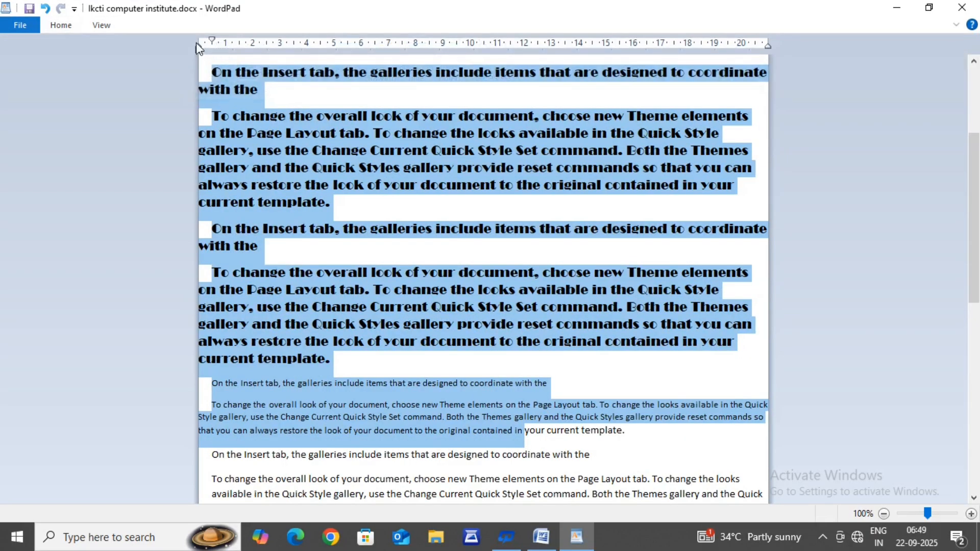
Step: Grow the font of the selected paragraphs by two steps
left_click(52, 26)
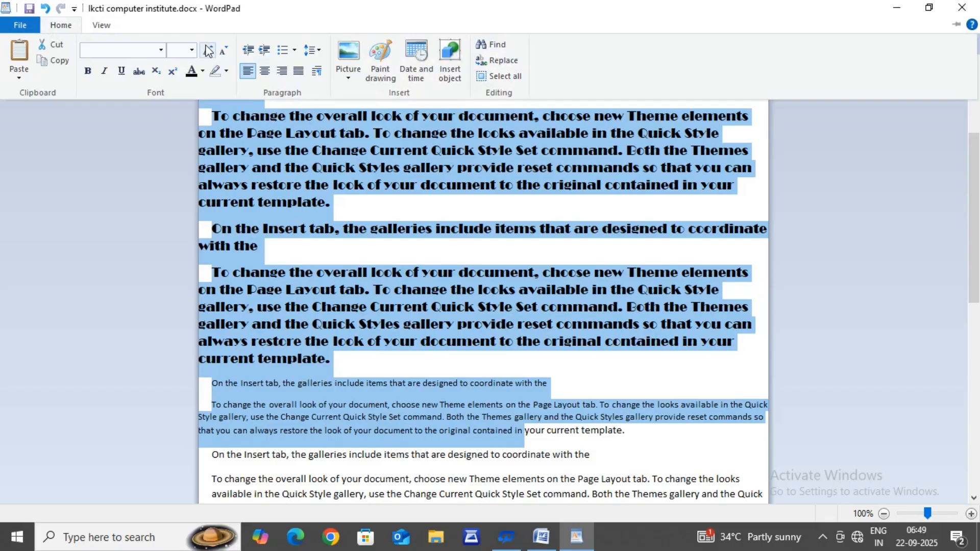
left_click(208, 51)
left_click(46, 25)
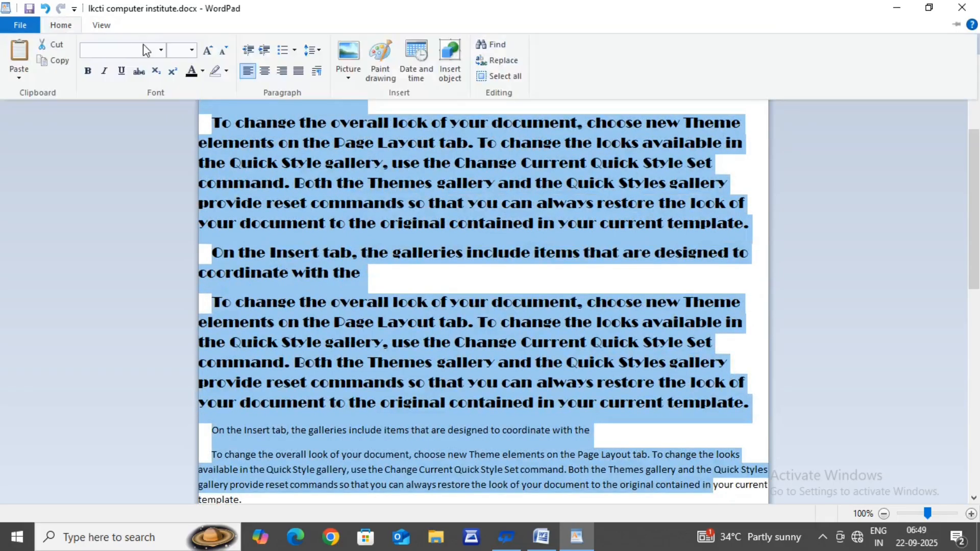
left_click(209, 51)
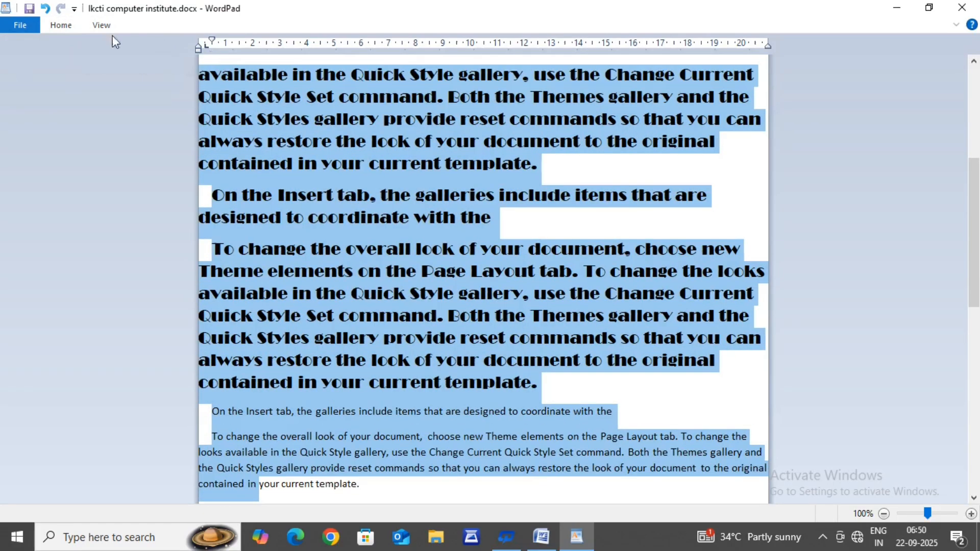
Step: Shrink the font of the selected paragraphs by two steps
left_click(61, 26)
left_click(223, 51)
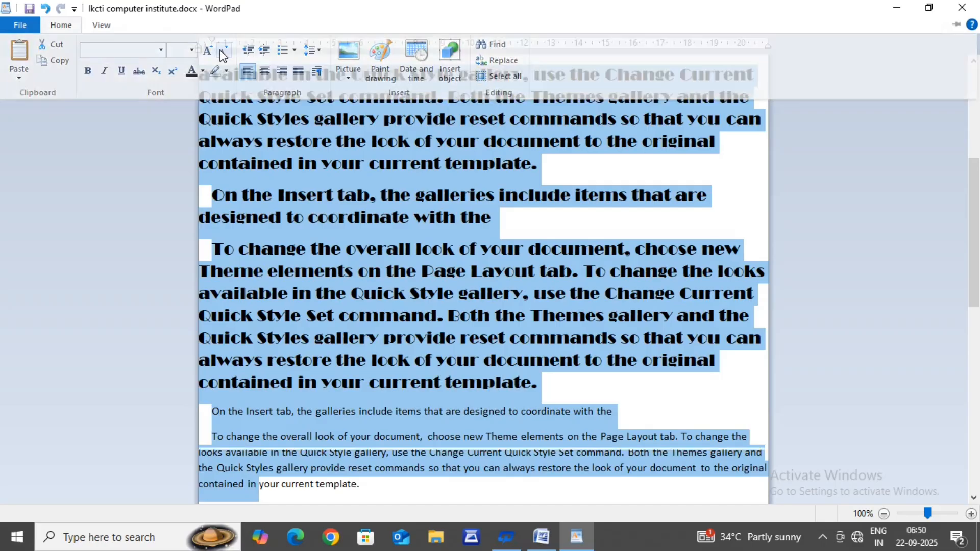
left_click(69, 25)
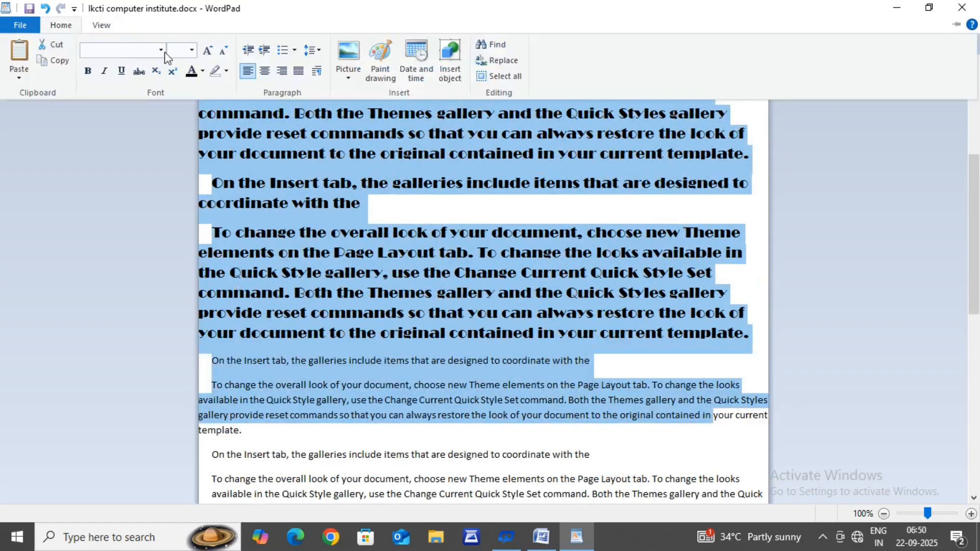
left_click(220, 60)
key("ctrl+F1")
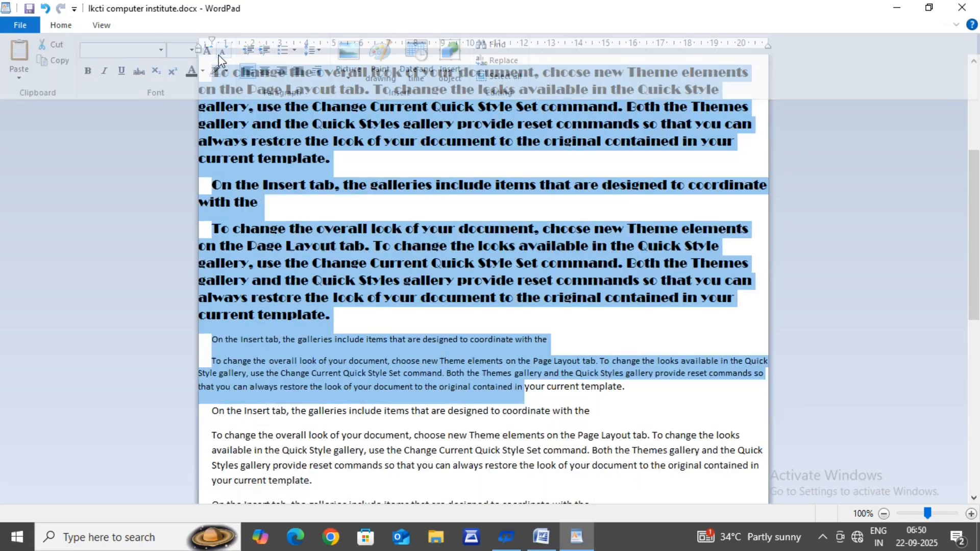
Step: Make the selected paragraphs bold and deselect them
left_click(62, 27)
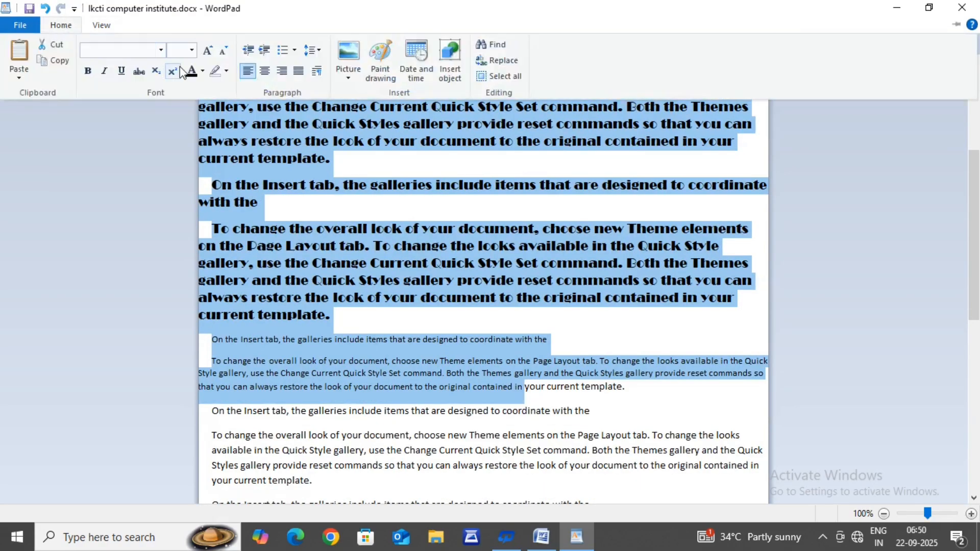
left_click(90, 71)
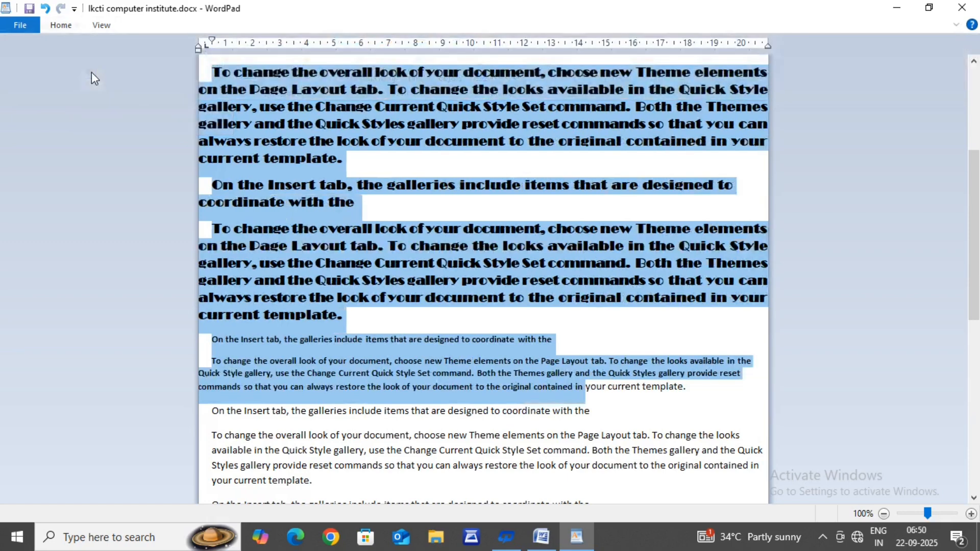
left_click(258, 281)
Step: Select the text from the blank lines at the document's start through the Broadway paragraphs and apply bold to the whole selection
scroll(281, 307, "up", 4)
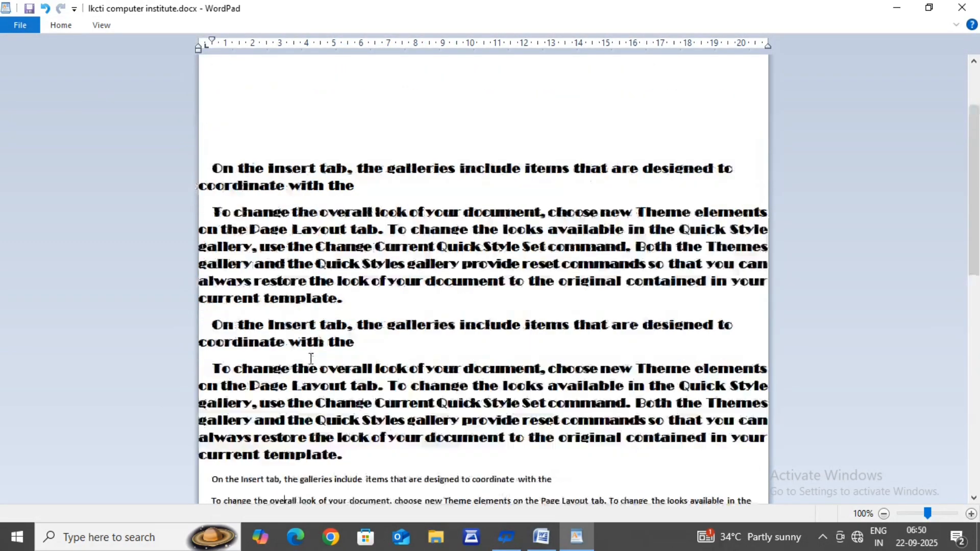
left_click_drag(210, 243, 398, 512)
left_click_drag(410, 488, 399, 35)
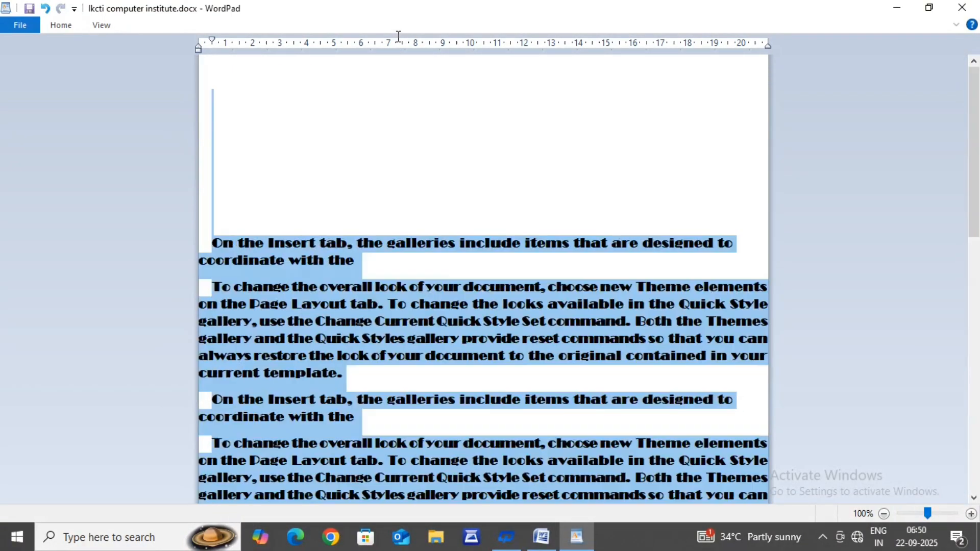
left_click(57, 26)
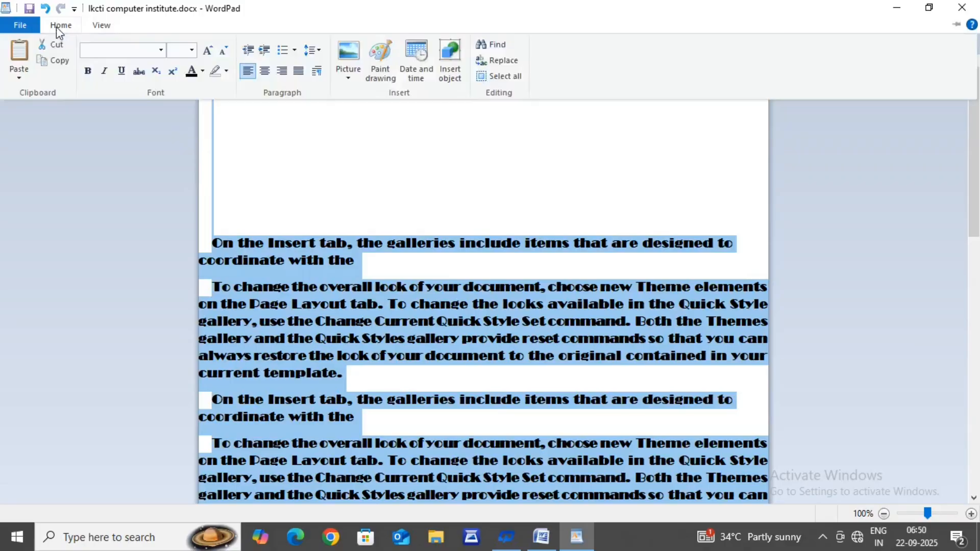
left_click(87, 74)
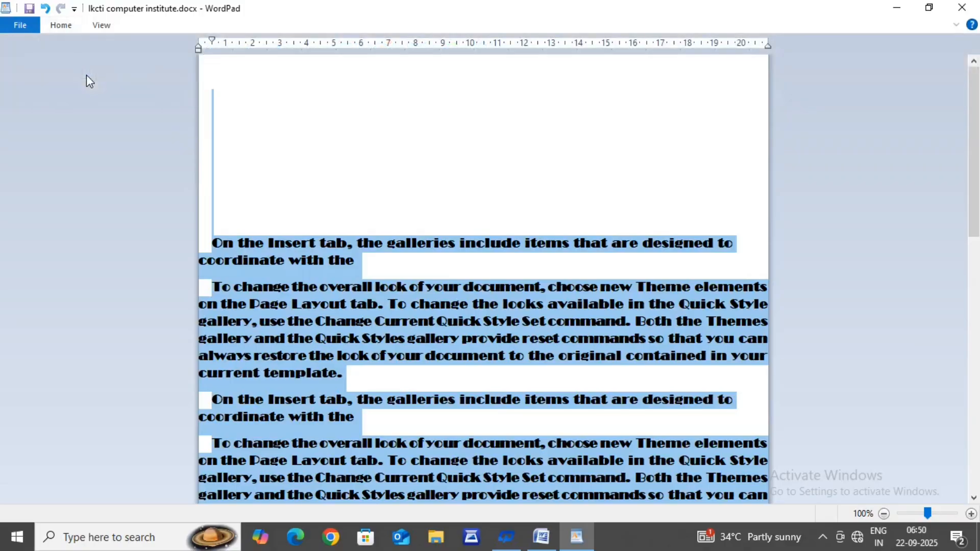
Step: Apply italic and underline to the selected text
left_click(62, 28)
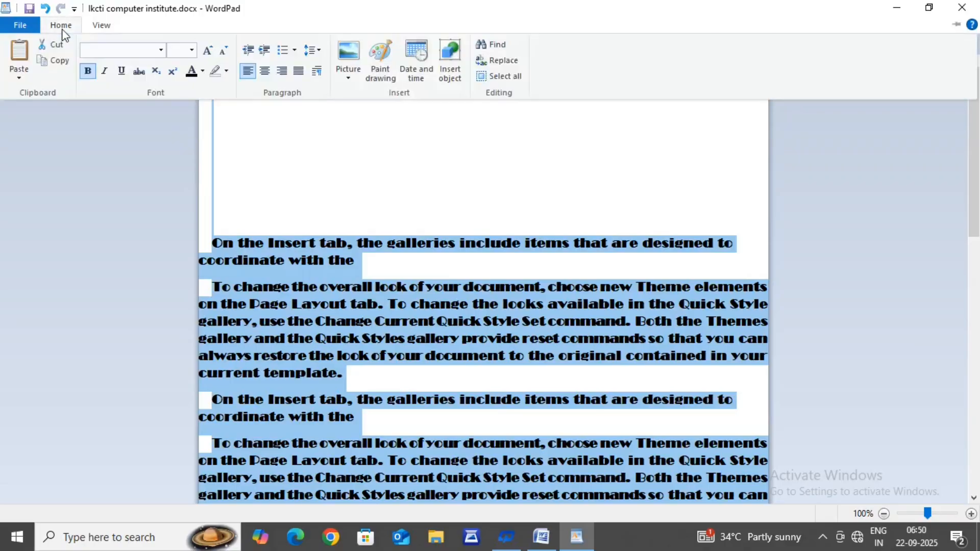
left_click(102, 72)
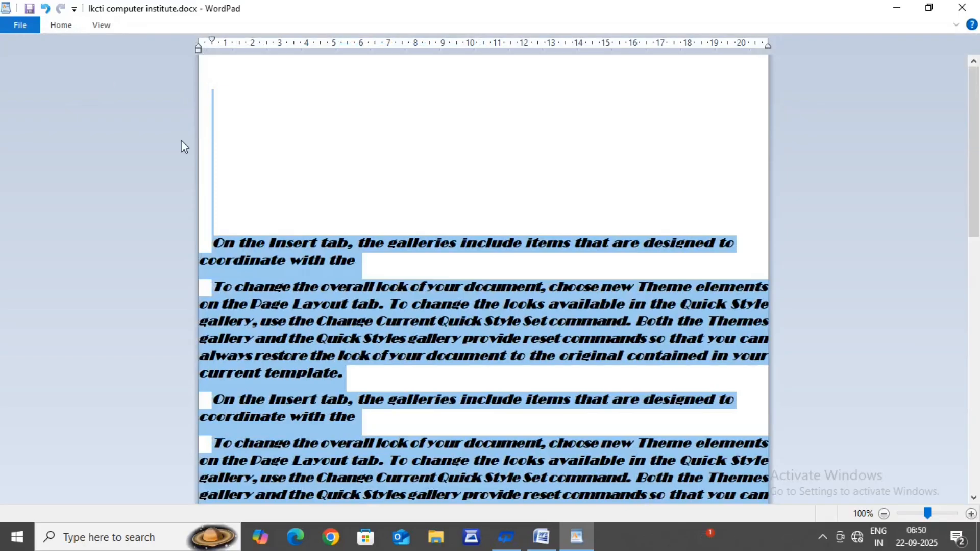
left_click(64, 25)
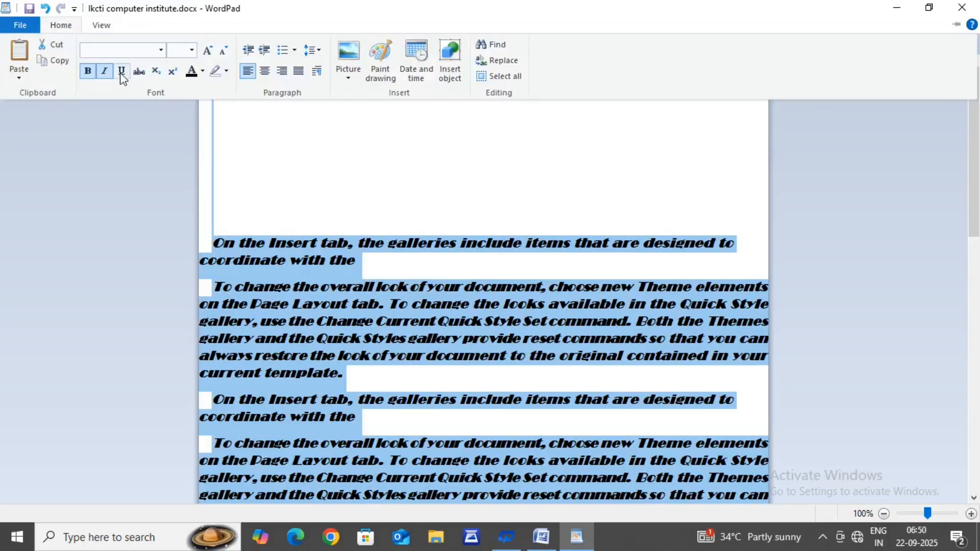
left_click(121, 71)
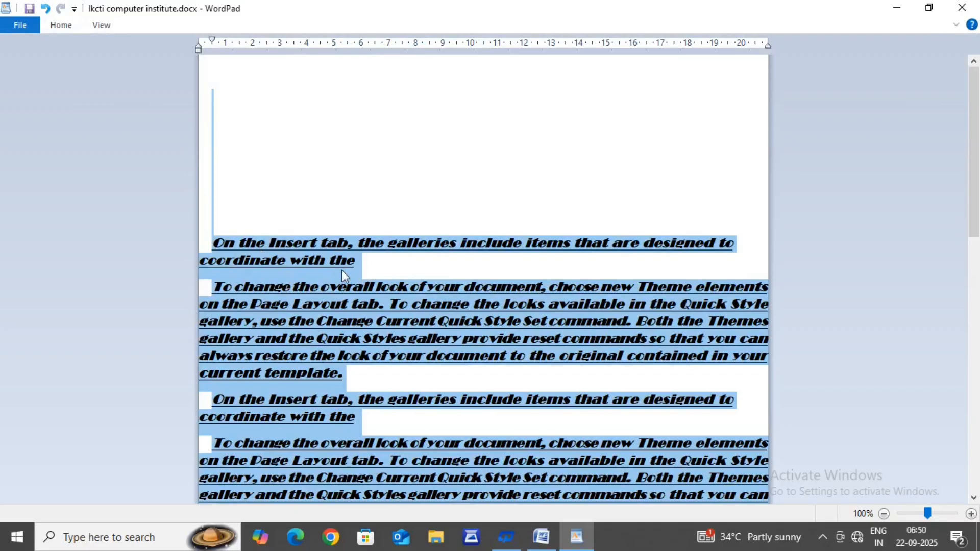
Step: Try strikethrough on the selected text, then remove the strikethrough again
left_click(61, 26)
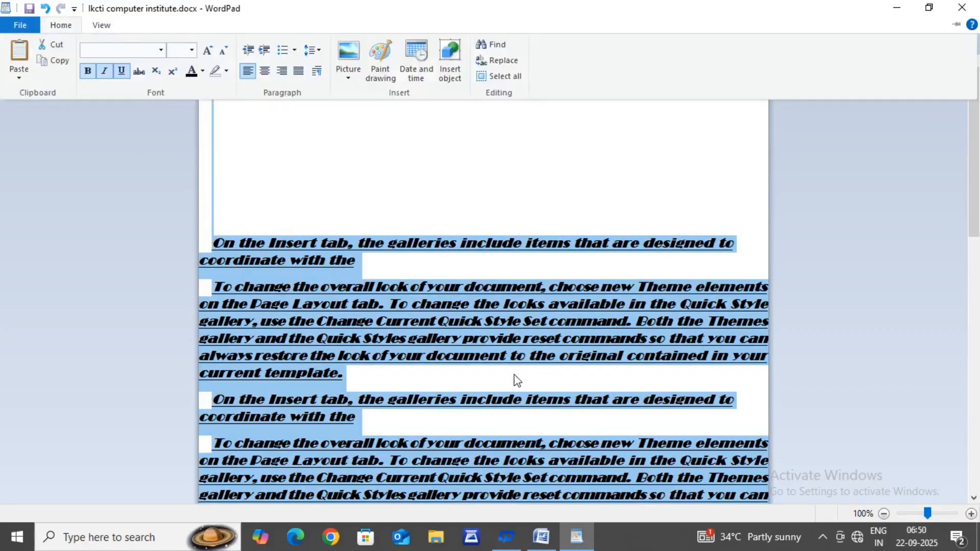
left_click(138, 72)
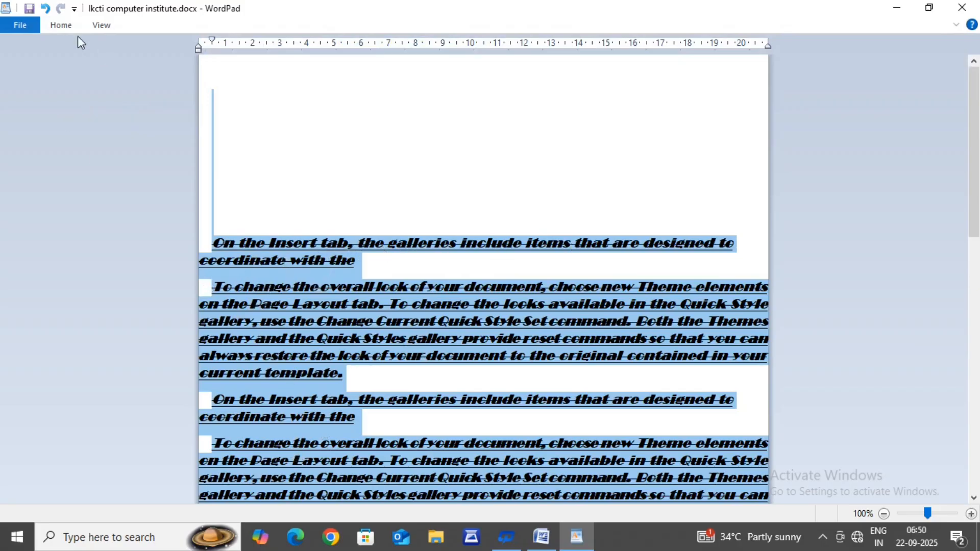
left_click(59, 26)
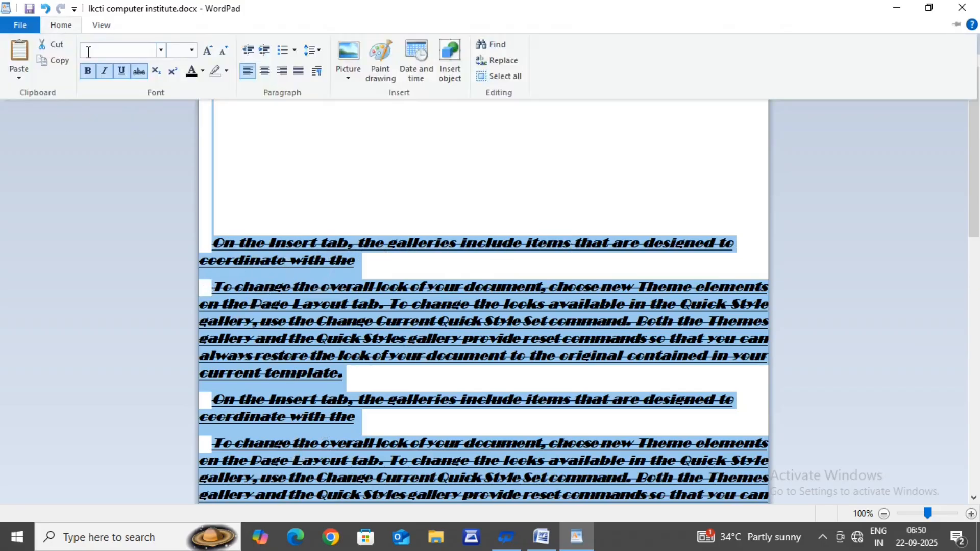
left_click(130, 73)
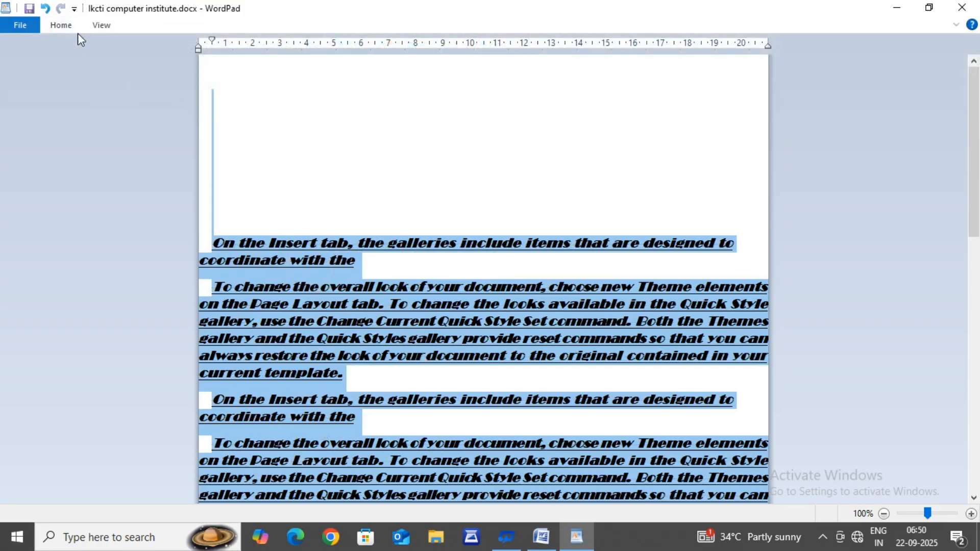
Step: Clear the underline, italic and bold formatting from the selected text and deselect it
left_click(66, 27)
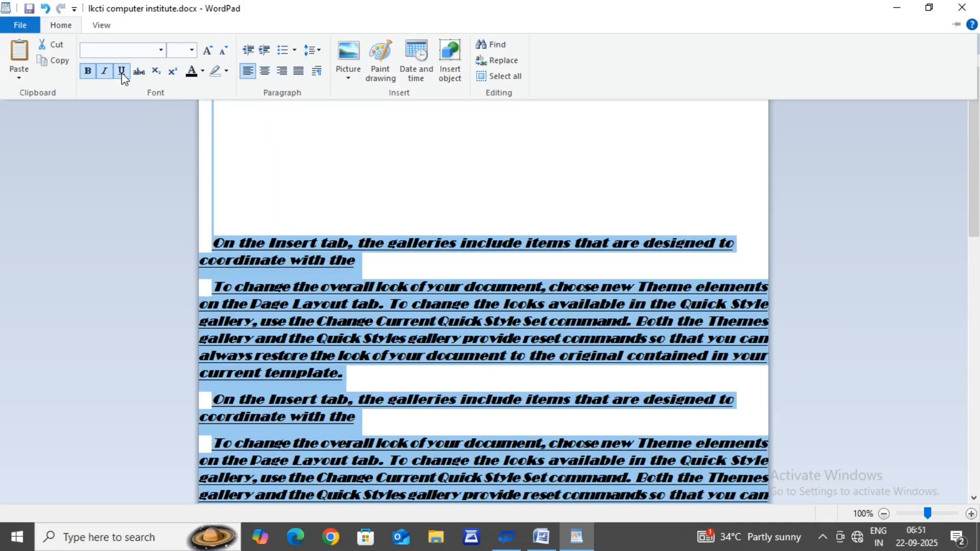
left_click(122, 72)
left_click(62, 26)
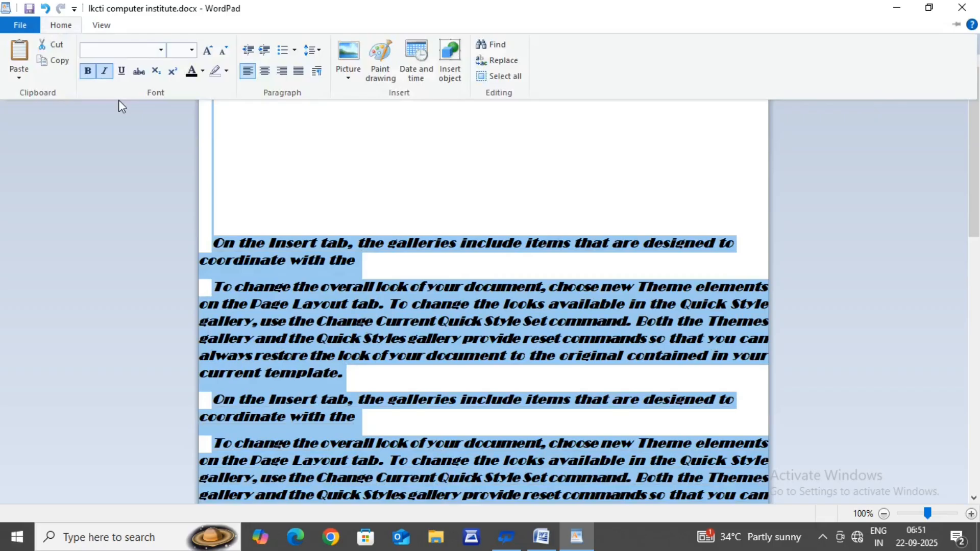
left_click(108, 73)
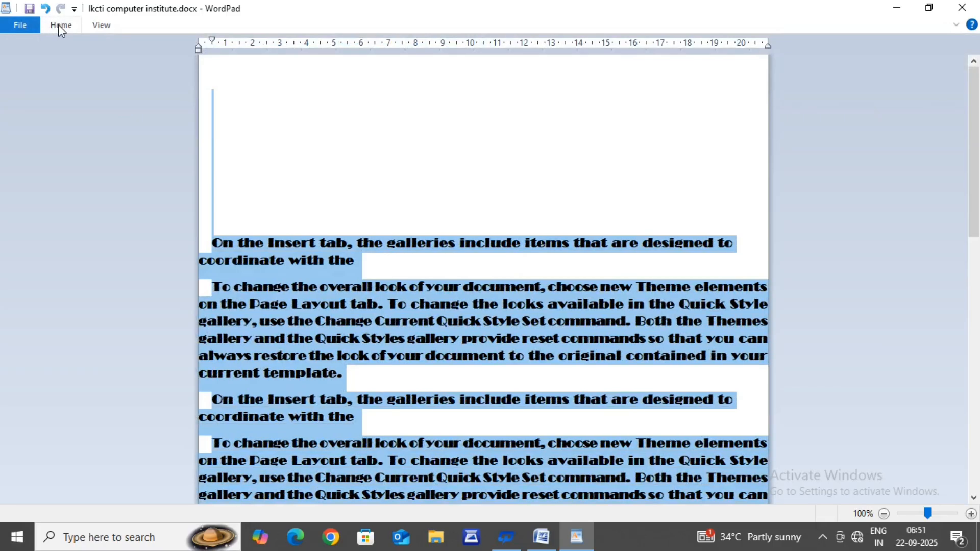
left_click(58, 25)
left_click(90, 72)
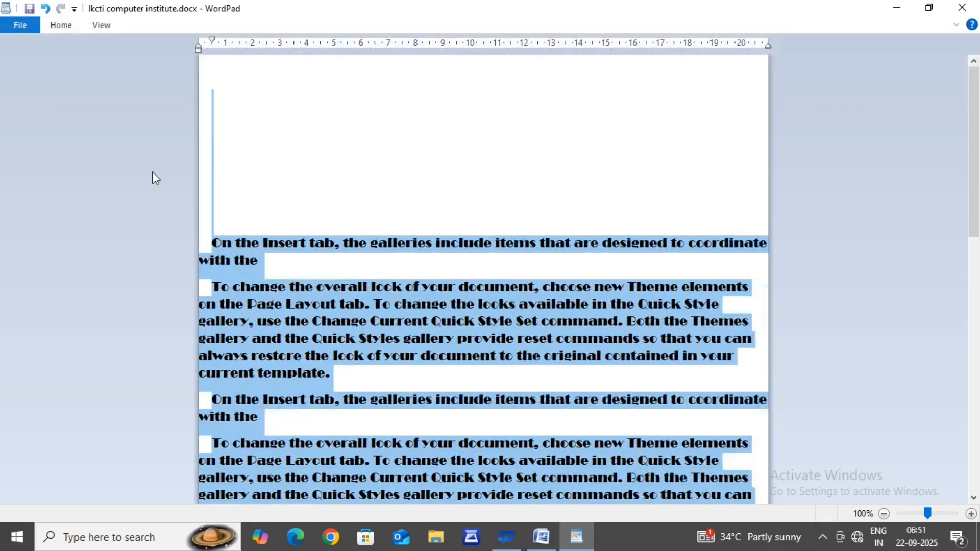
left_click(307, 221)
Step: Set the font of all text from the first "On the Insert tab" line to the document's end to Arial and deselect it
left_click_drag(204, 242, 400, 420)
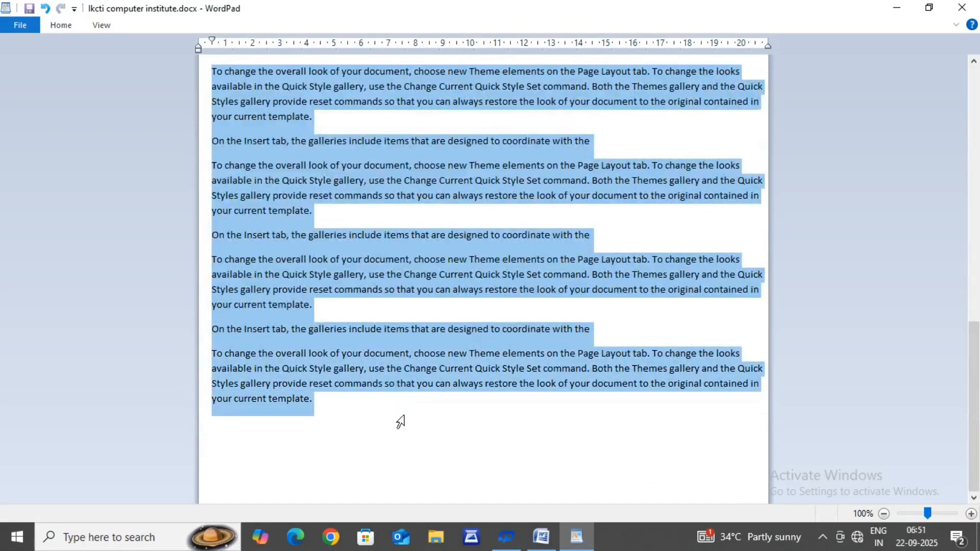
left_click(59, 27)
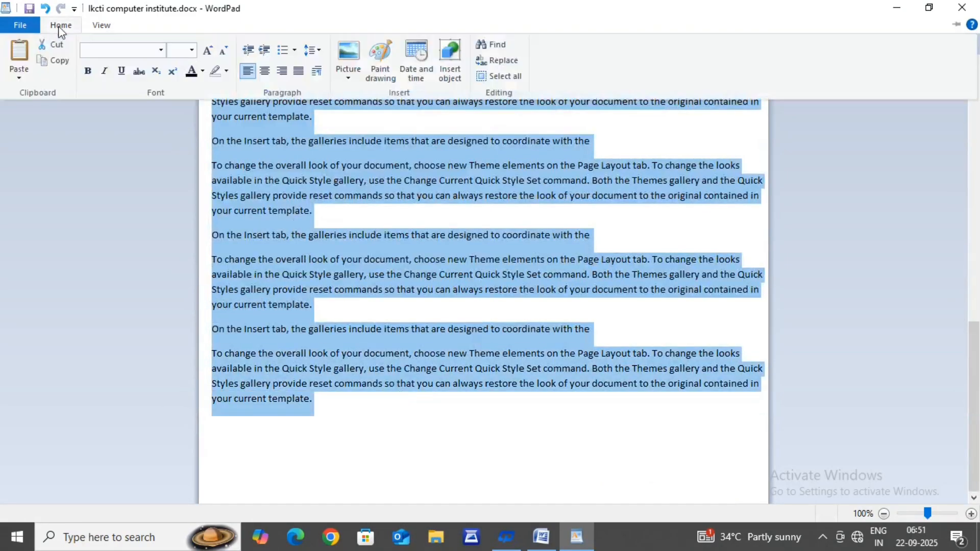
left_click(162, 51)
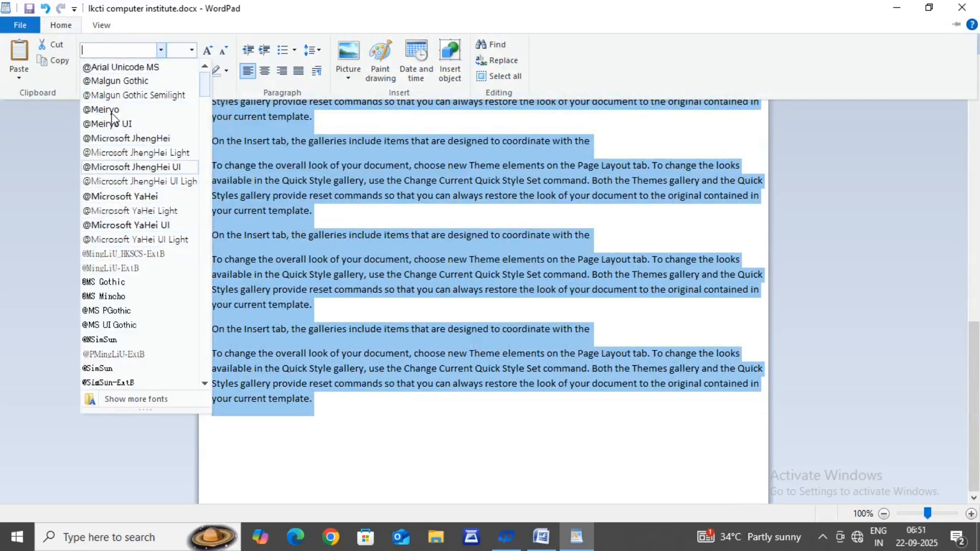
scroll(110, 293, "down", 5)
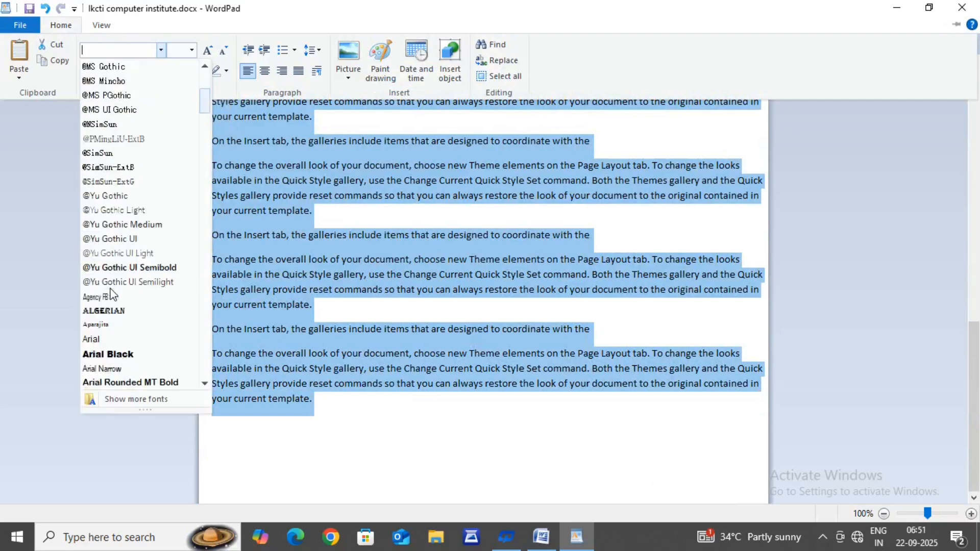
left_click(103, 339)
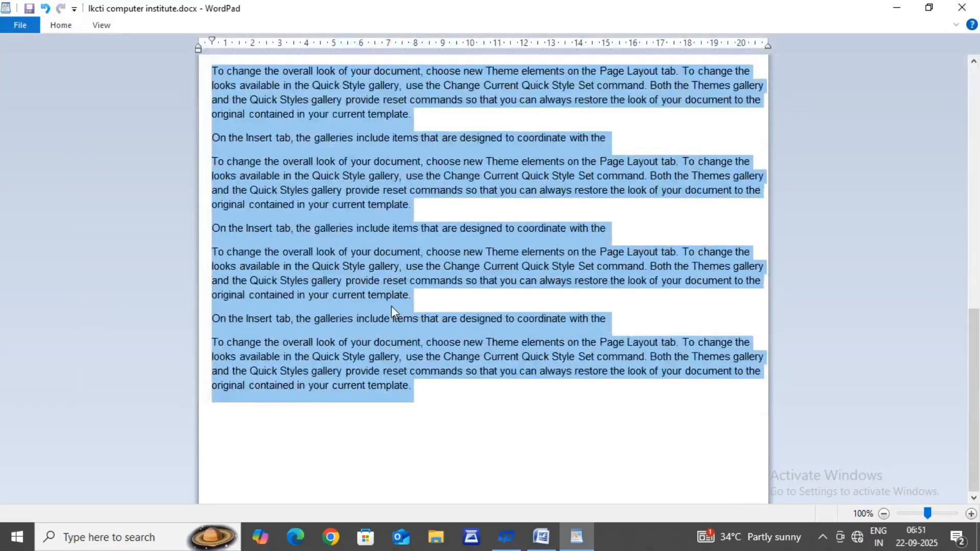
left_click(391, 306)
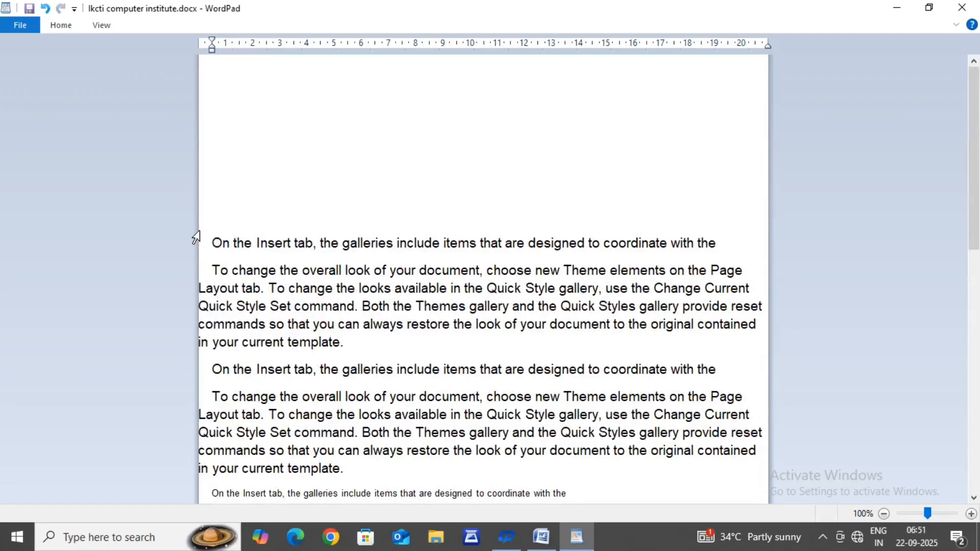
left_click_drag(203, 233, 396, 478)
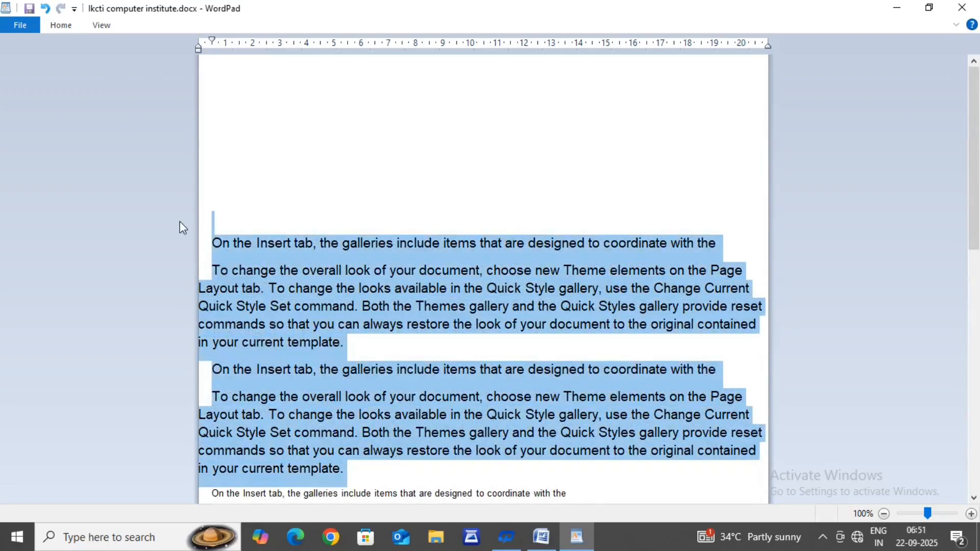
left_click(54, 29)
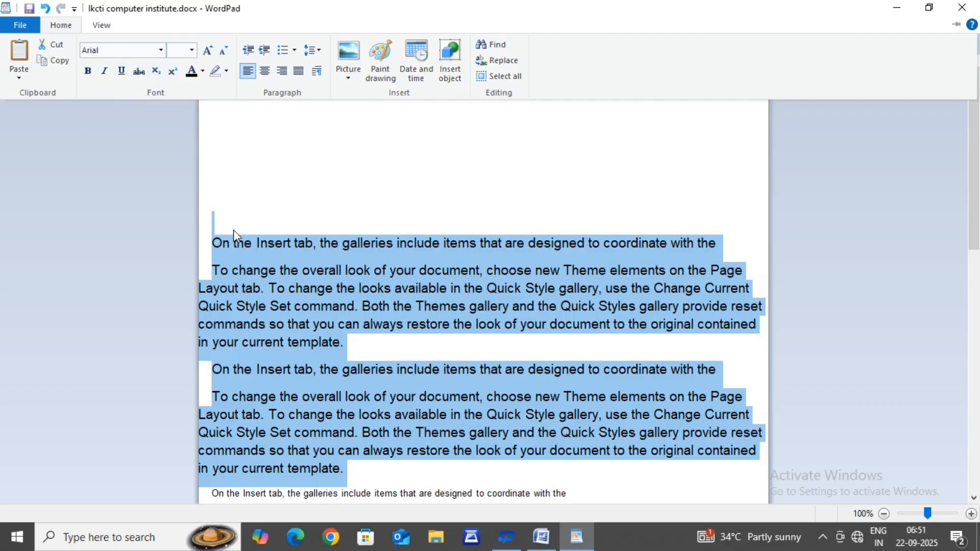
key("ctrl+F1")
Step: Enter H2O on the blank line near the top of the page and make its 2 subscript
left_click(237, 178)
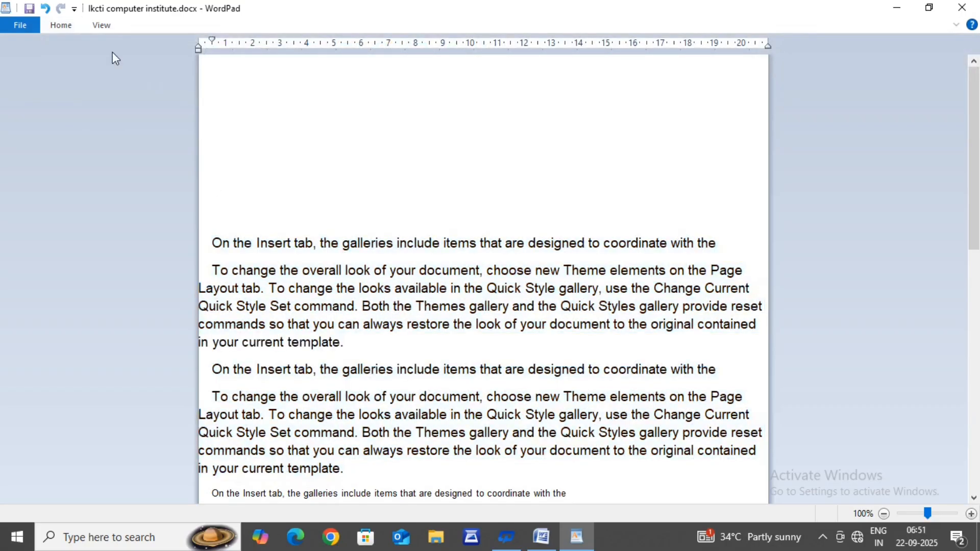
type("H2O")
left_click_drag(224, 169, 221, 171)
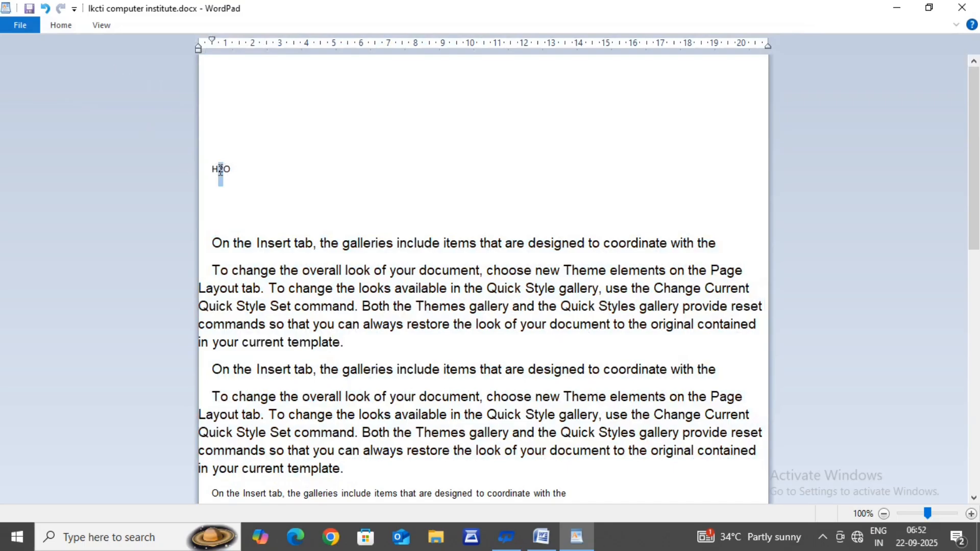
left_click(60, 25)
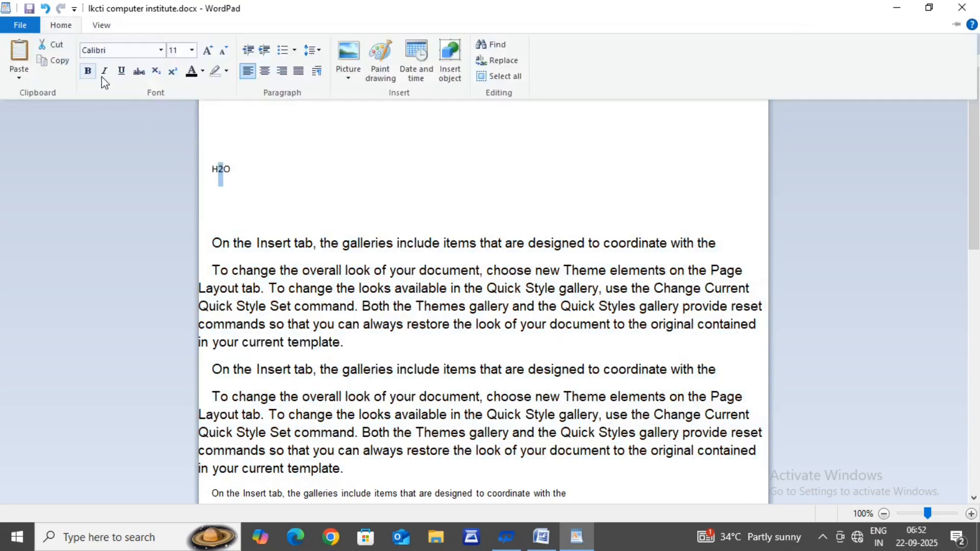
left_click(155, 73)
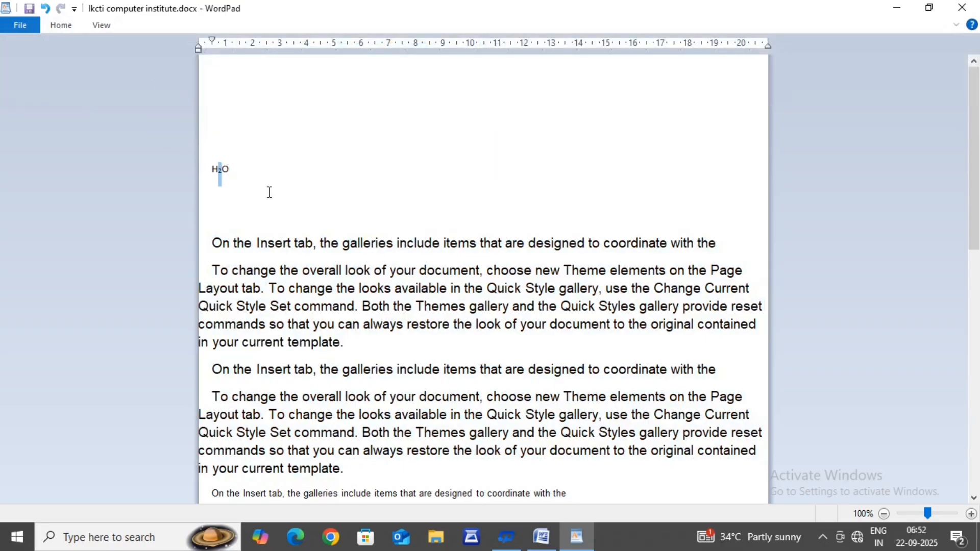
Step: Set the font size of the H2O formula to 48
double_click(207, 174)
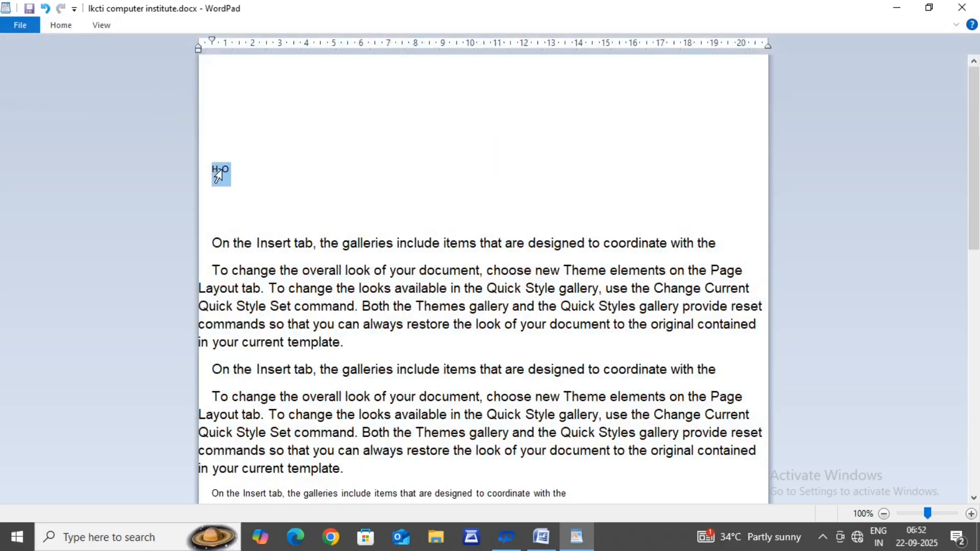
left_click(61, 26)
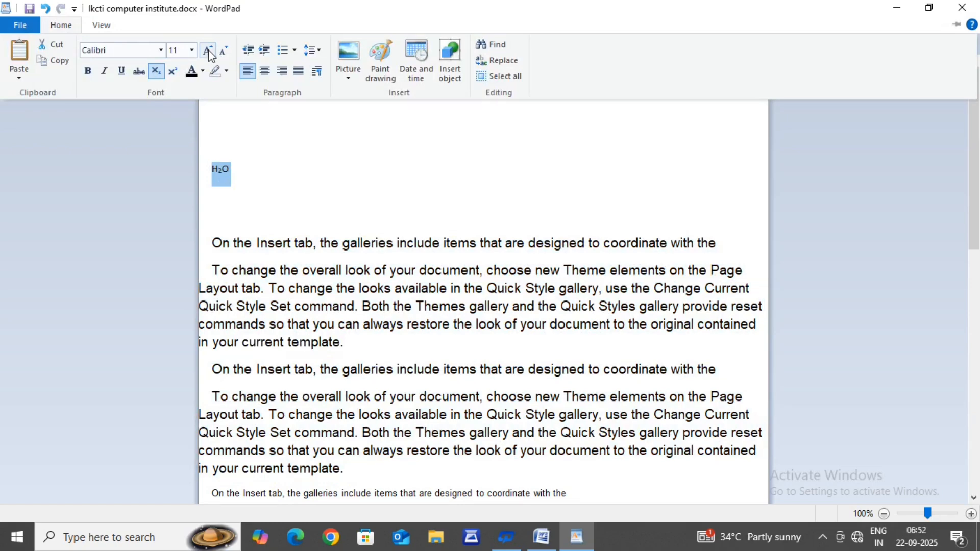
left_click(192, 50)
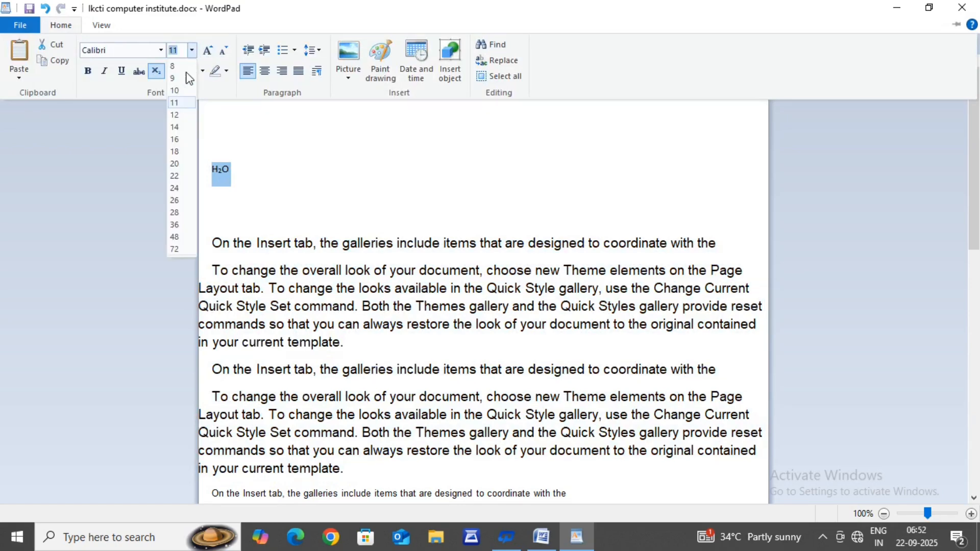
left_click(175, 237)
Step: Add the expression (3)2 after the H2O formula on the same line, spaced apart from it
left_click(324, 192)
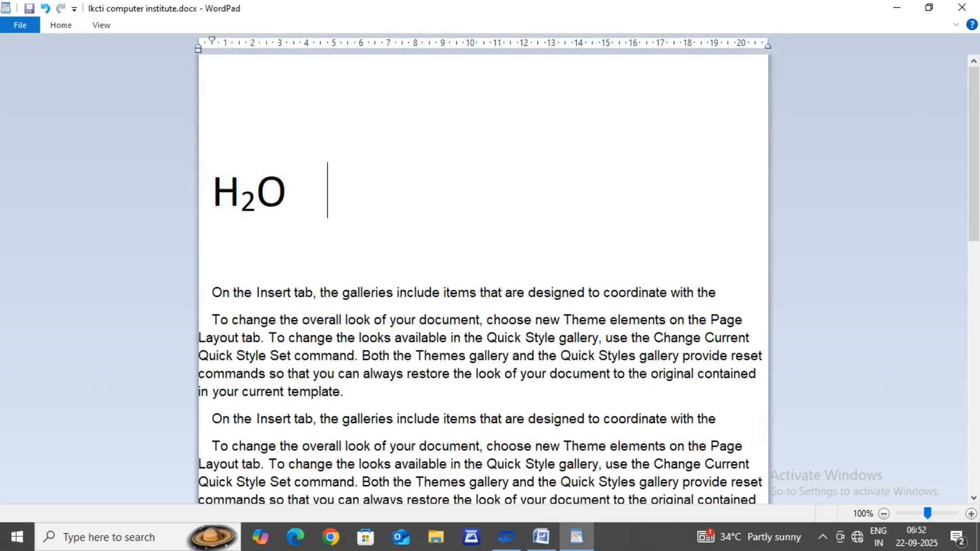
type("3")
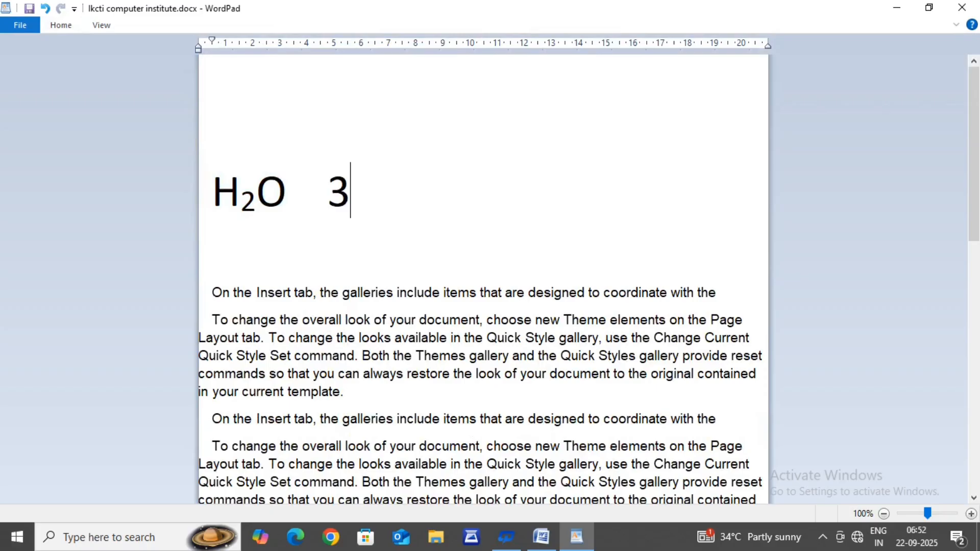
key("Left")
type("(3")
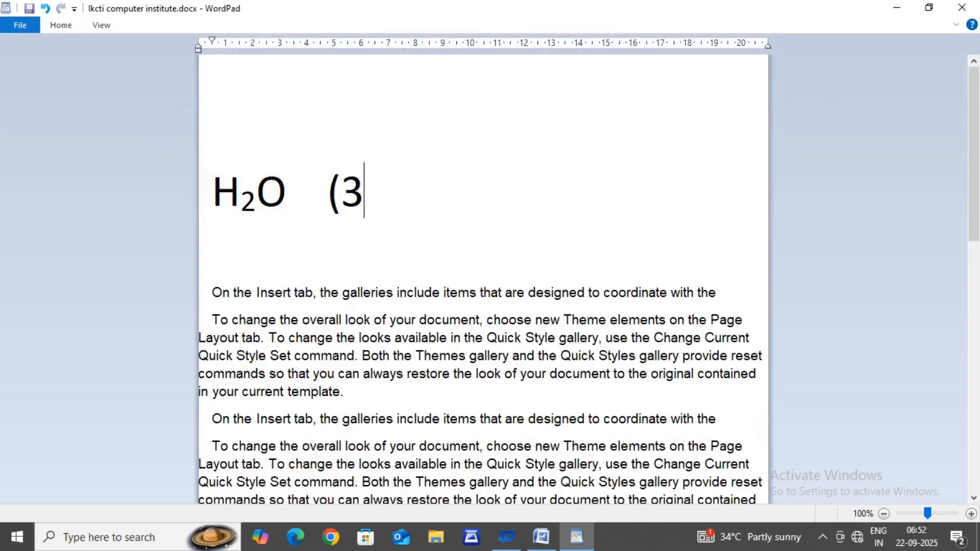
type(")2")
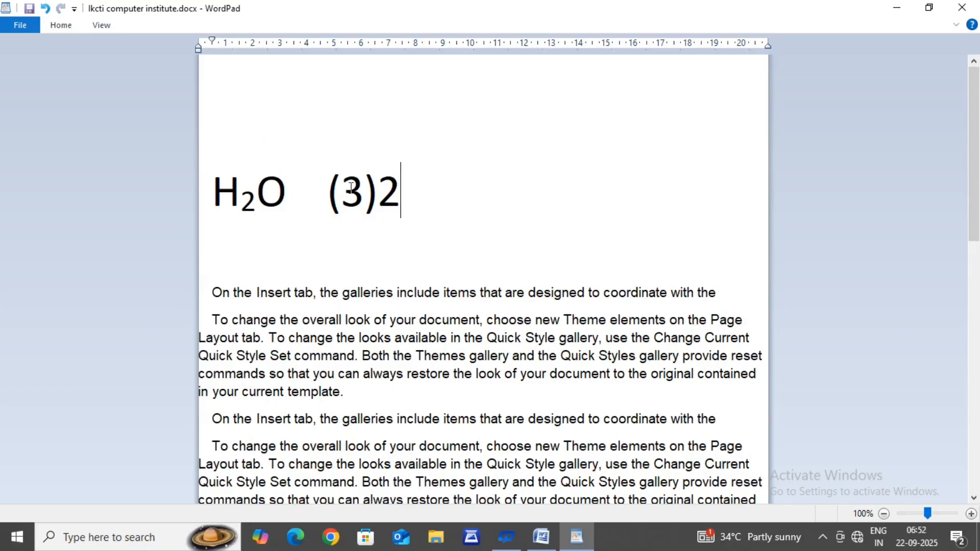
Step: Make the 2 following (3) superscript and deselect it
double_click(389, 200)
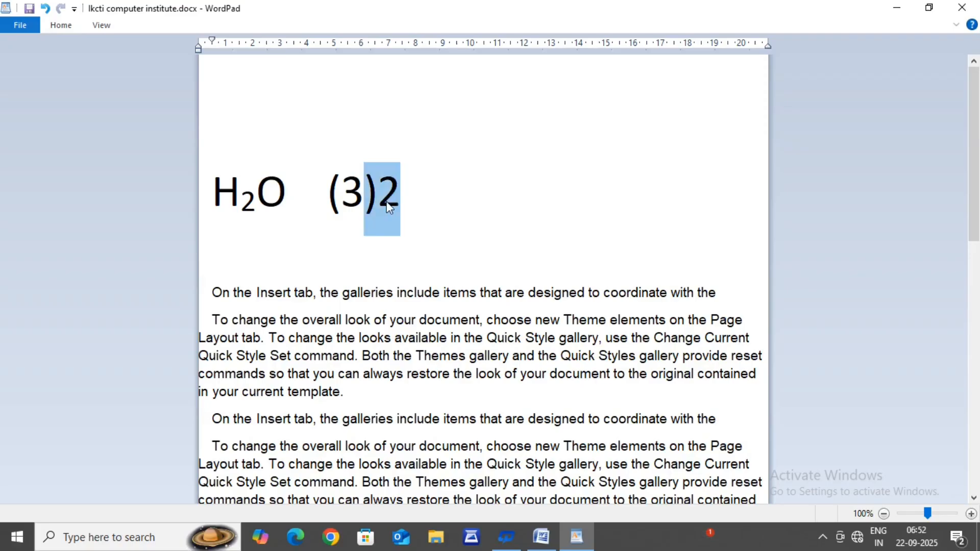
left_click(412, 198)
left_click(385, 193)
double_click(385, 193)
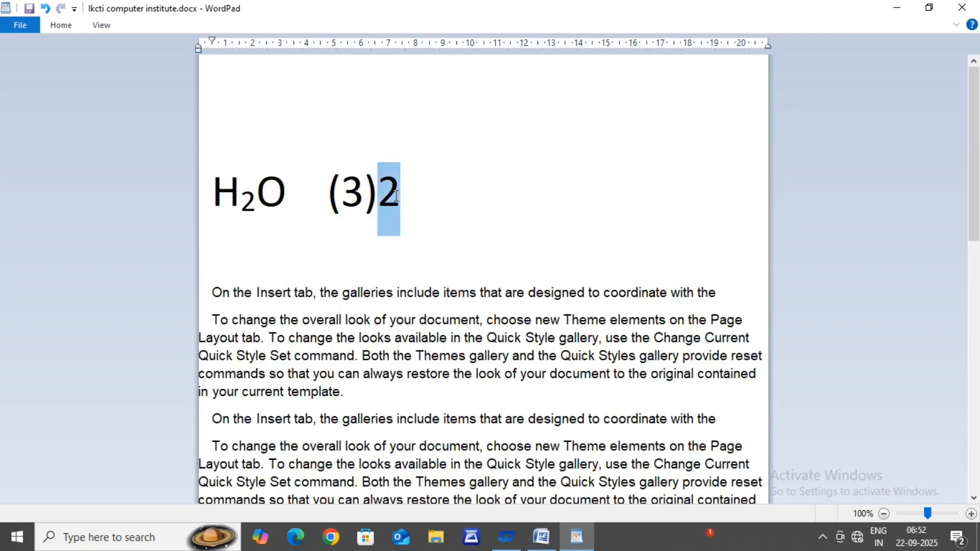
left_click(57, 27)
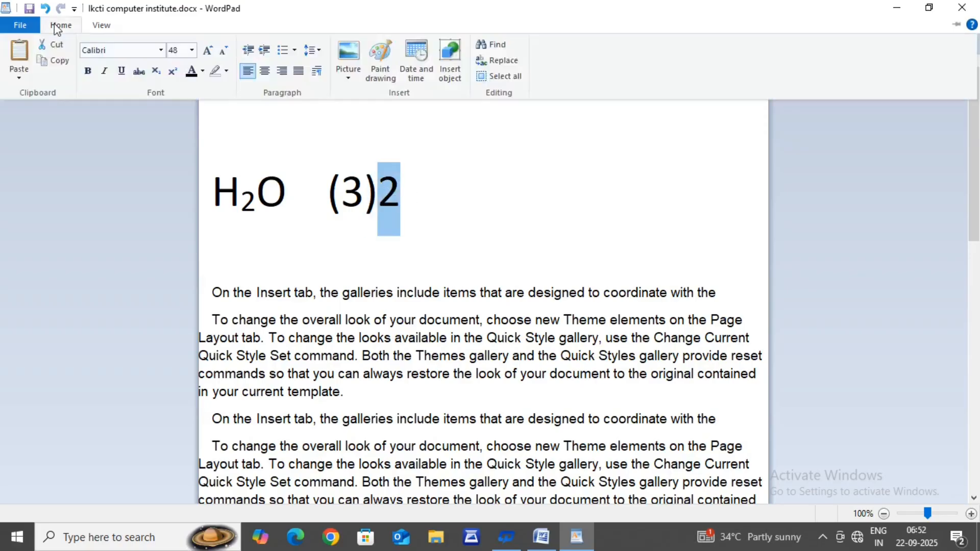
left_click(174, 77)
left_click(415, 205)
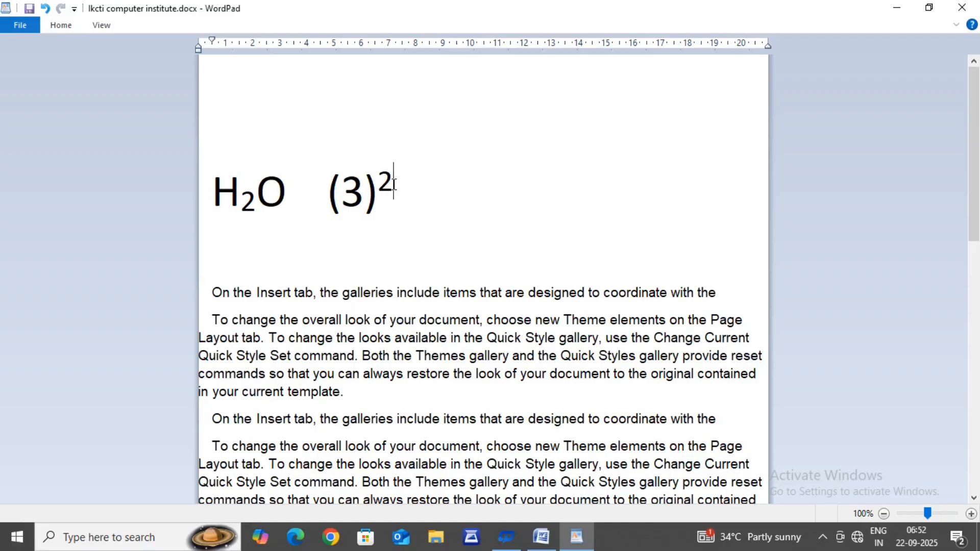
Step: Color the text from the H2O line through the end of the first "To change the overall look" paragraph yellow
left_click(61, 26)
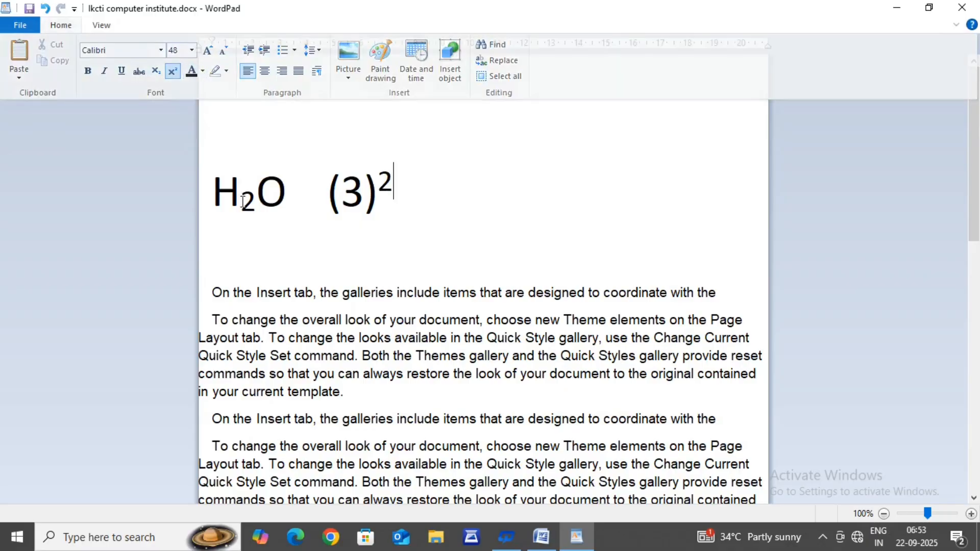
key("ctrl+F1")
left_click_drag(225, 166, 525, 402)
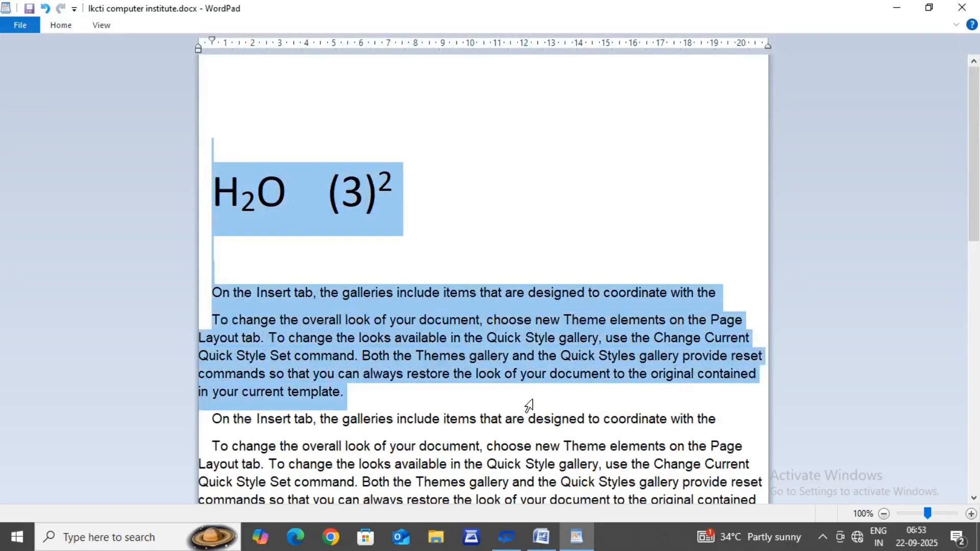
left_click(66, 27)
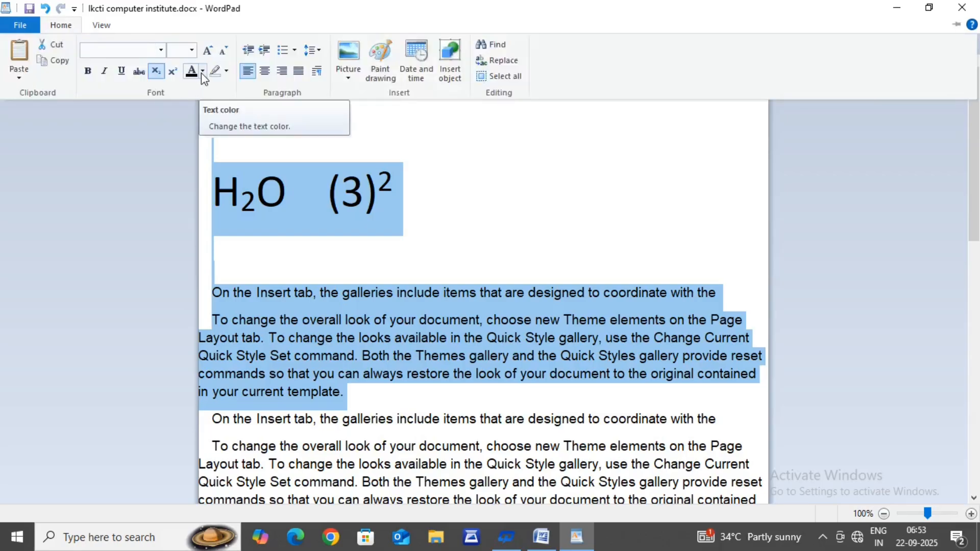
left_click(202, 73)
left_click(202, 73)
left_click(202, 73)
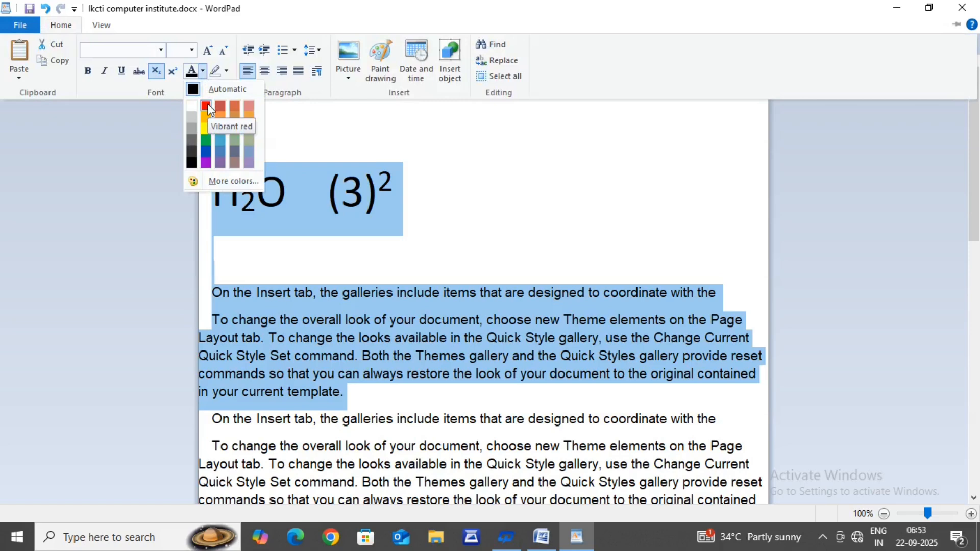
left_click(206, 131)
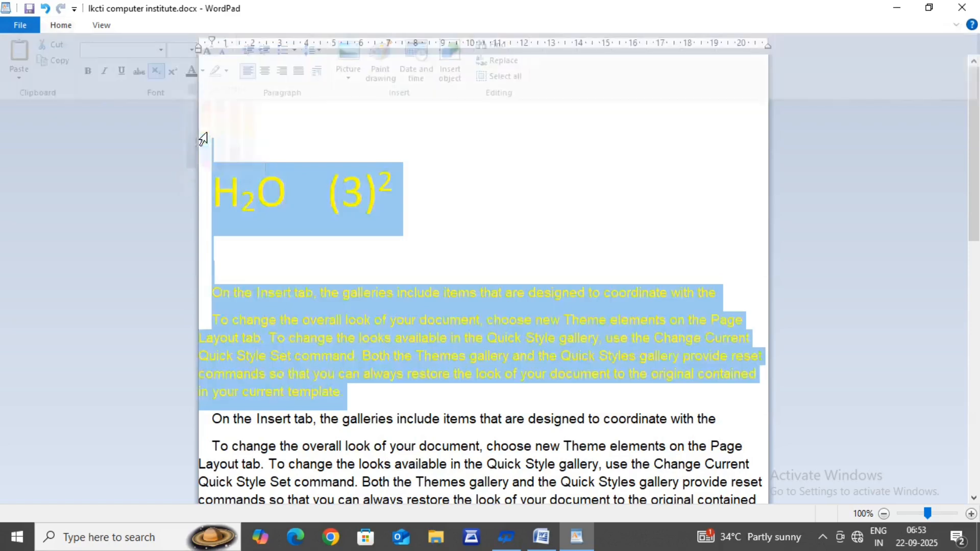
left_click(474, 225)
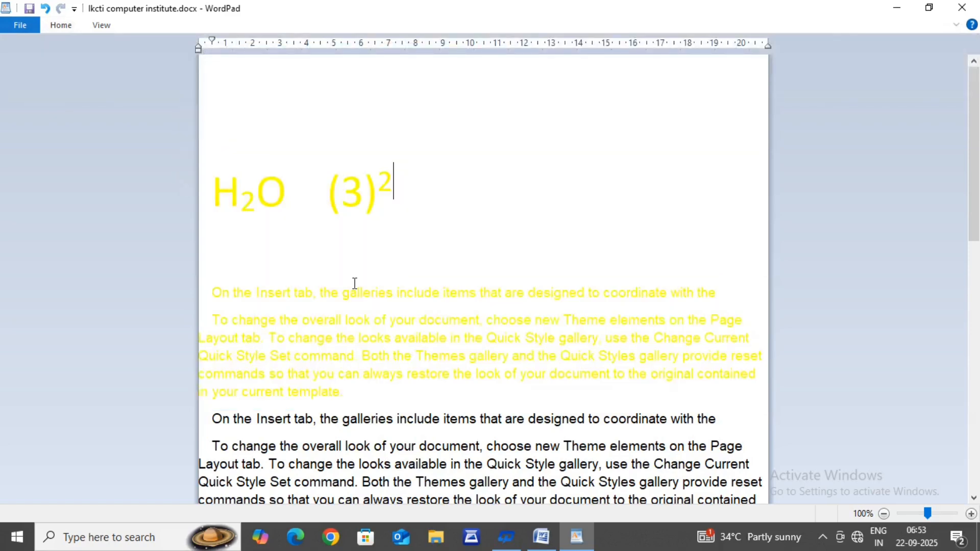
Step: Change the text color from the H2O line through the first "To change the overall look" paragraph to Vibrant red and deselect it
left_click(204, 200)
left_click_drag(280, 281, 350, 394)
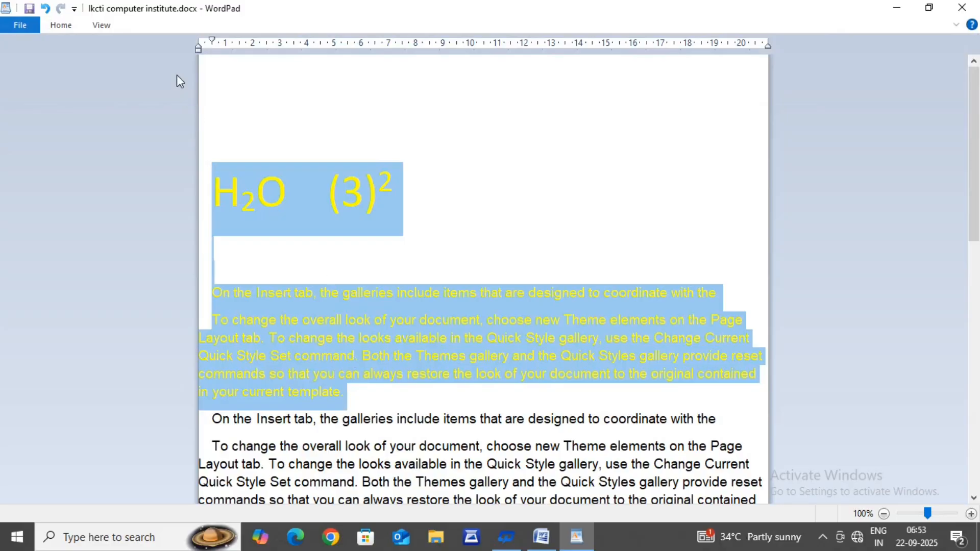
left_click(59, 26)
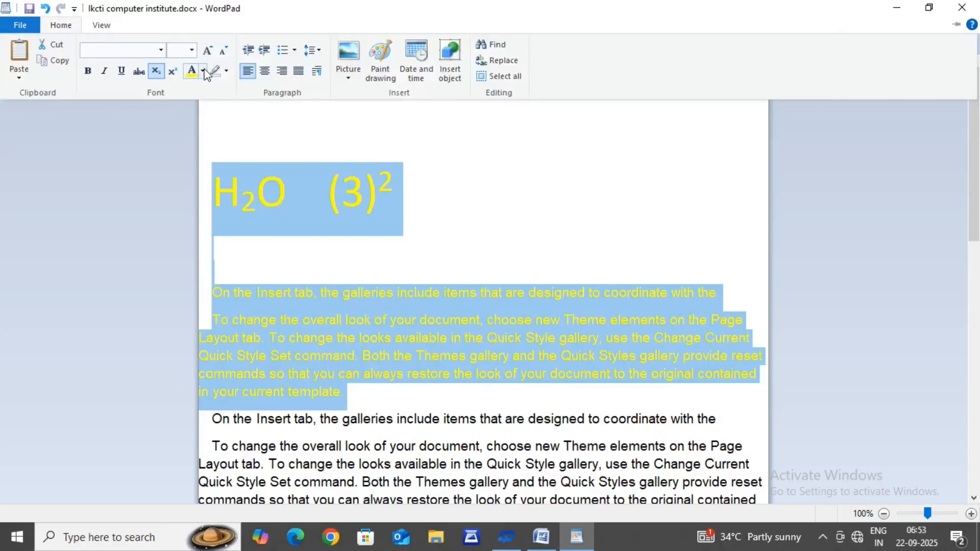
left_click(204, 71)
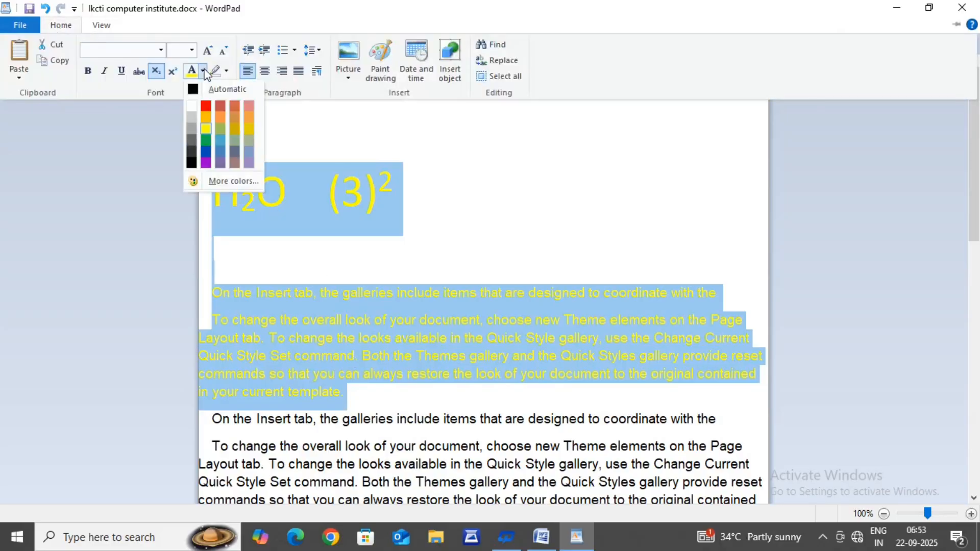
left_click(206, 107)
left_click(461, 231)
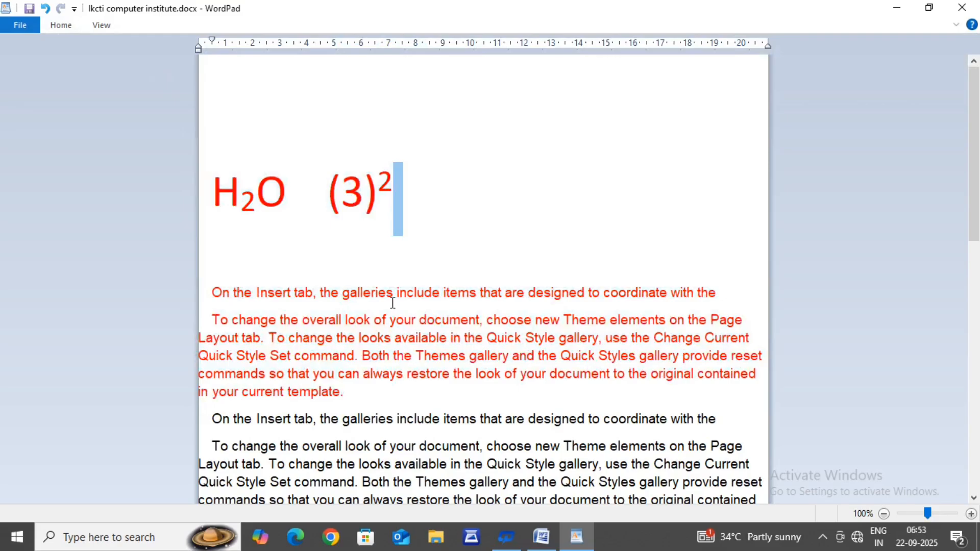
left_click(440, 252)
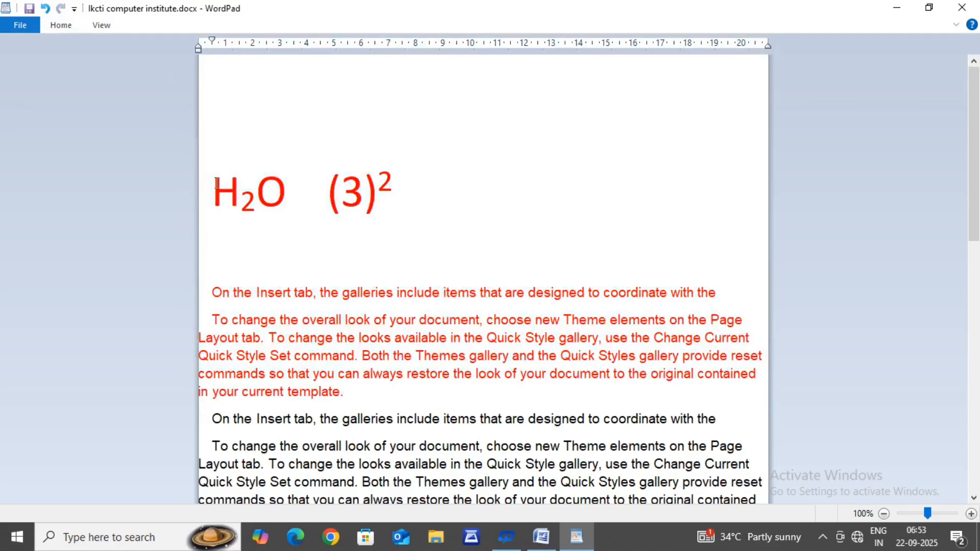
Step: Highlight the red text, from the H2O line through the end of the first full paragraph, in yellow and deselect it
left_click_drag(217, 183, 356, 395)
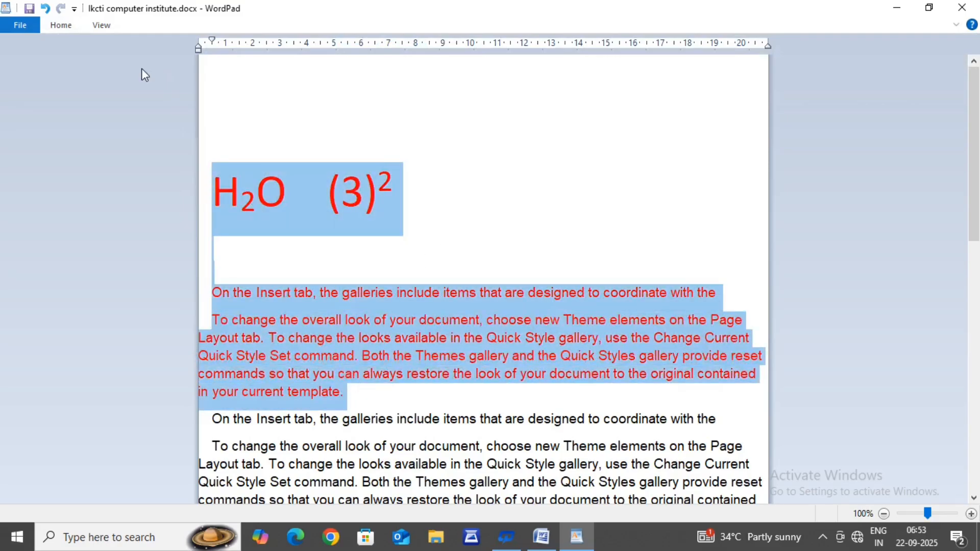
left_click(49, 23)
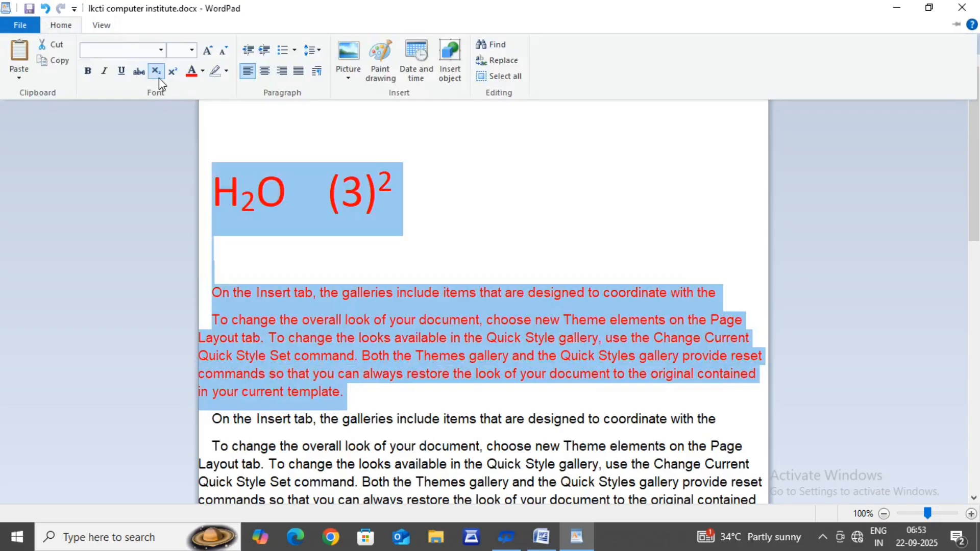
left_click(226, 72)
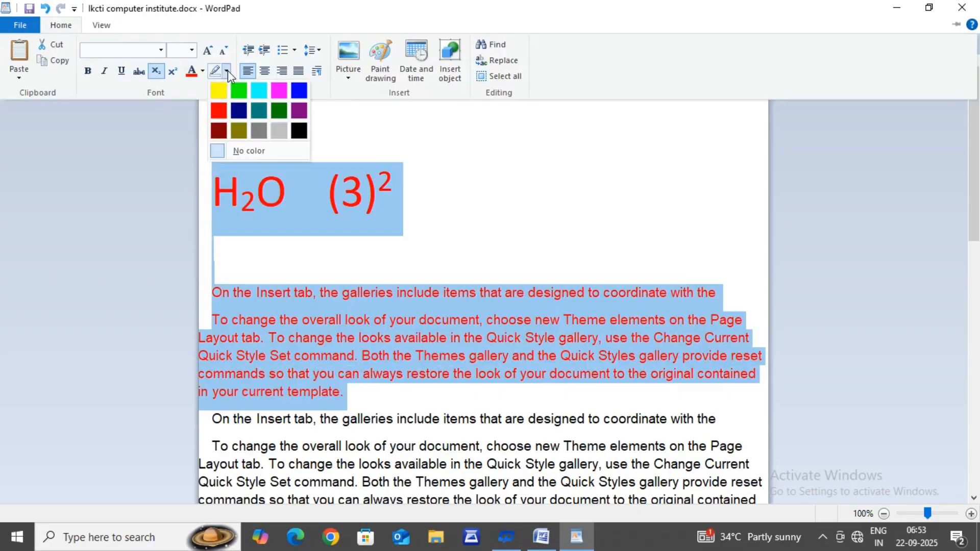
left_click(220, 92)
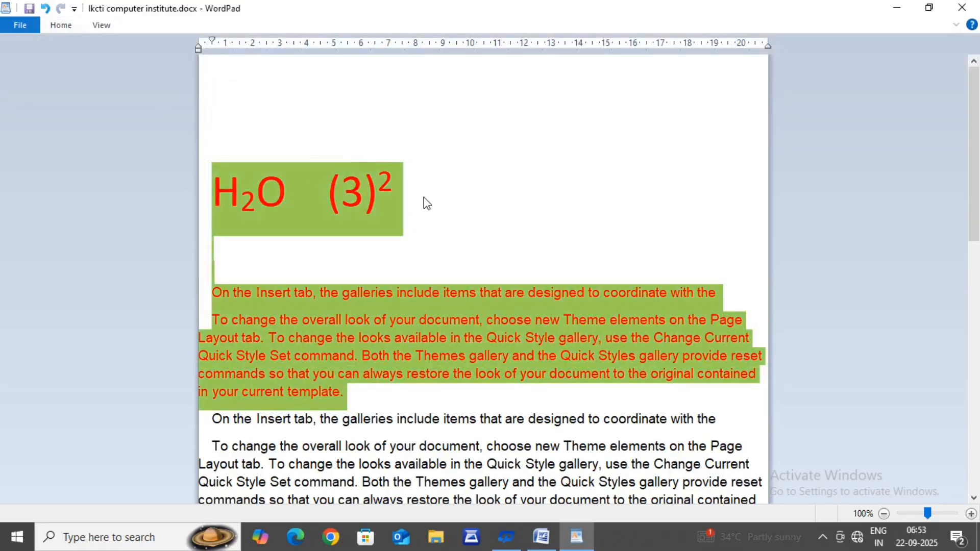
left_click(389, 225)
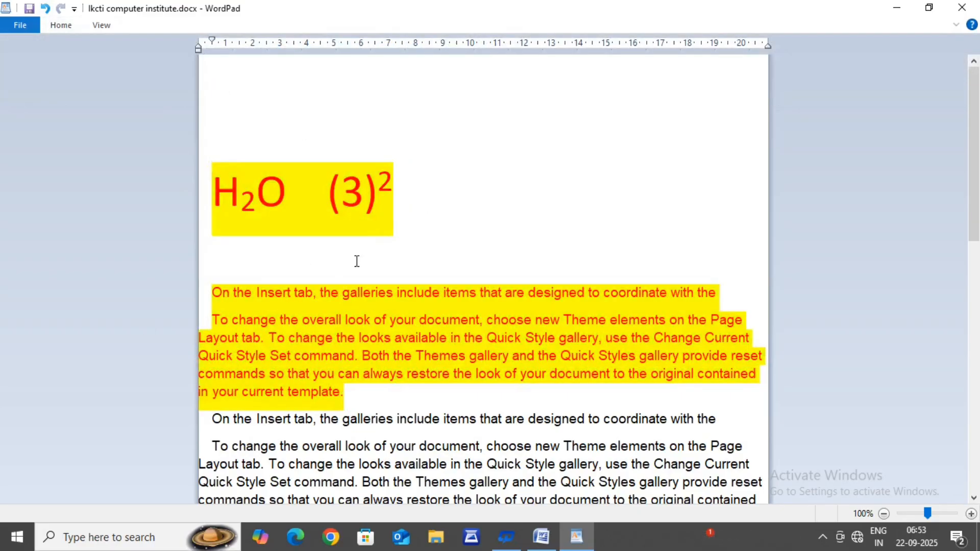
Step: Remove the yellow highlight from the H2O line through the end of the first full paragraph and deselect the text
left_click(68, 26)
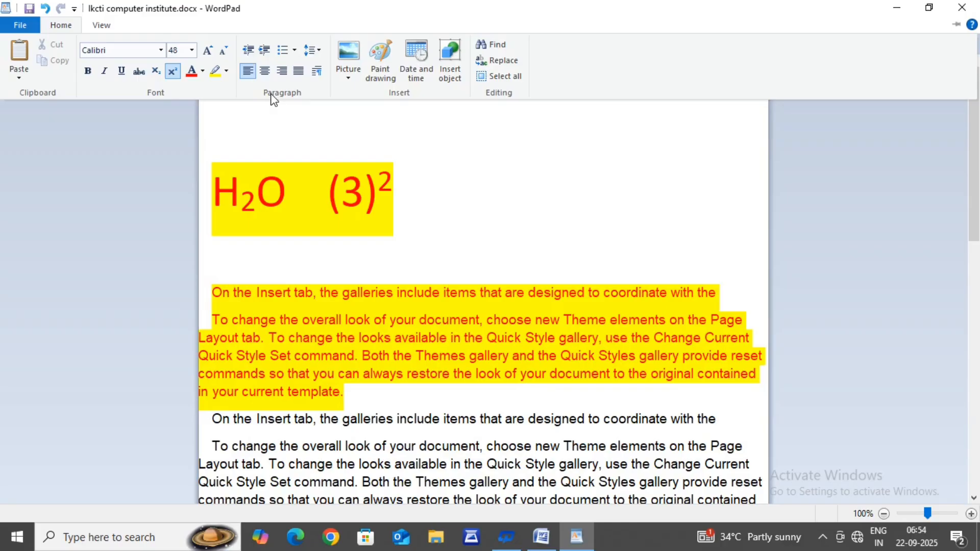
left_click(215, 175)
left_click_drag(214, 176, 347, 392)
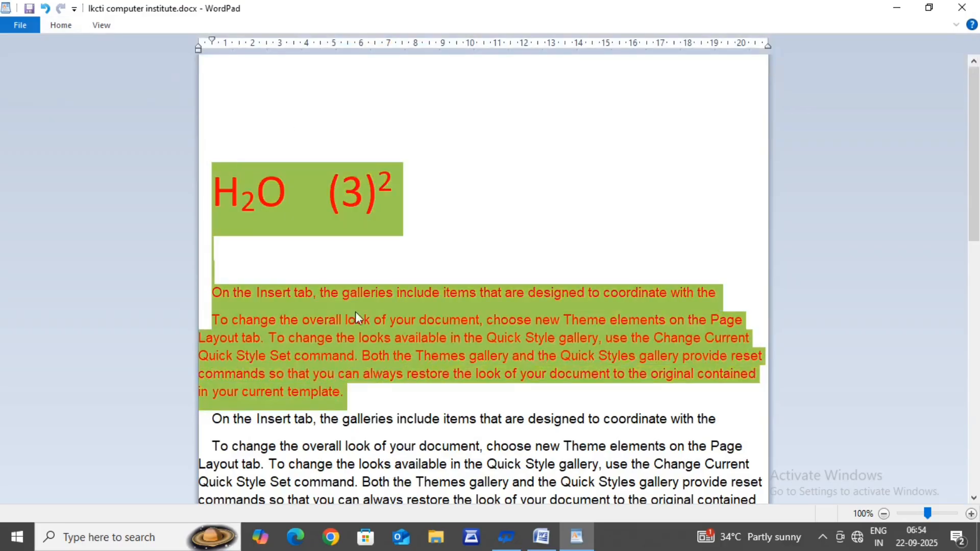
left_click(60, 28)
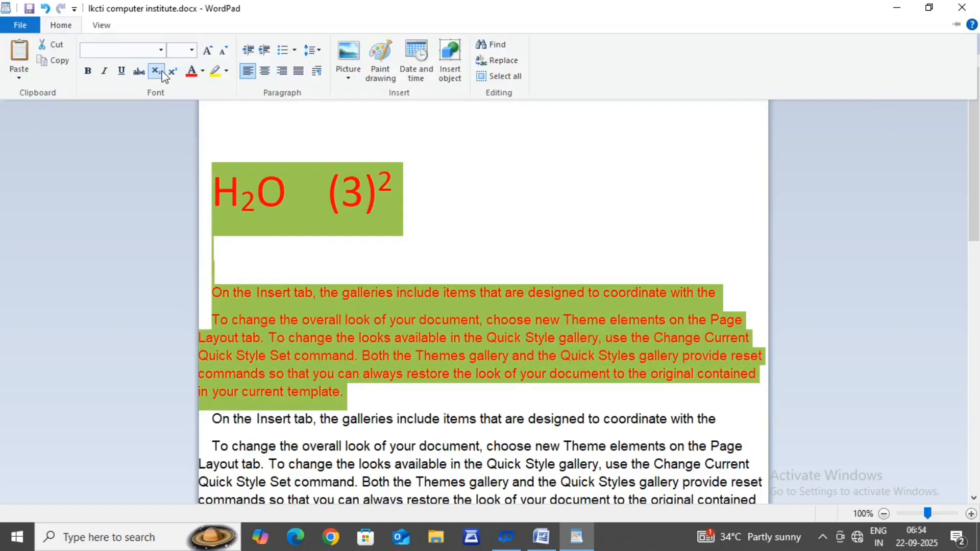
left_click(227, 73)
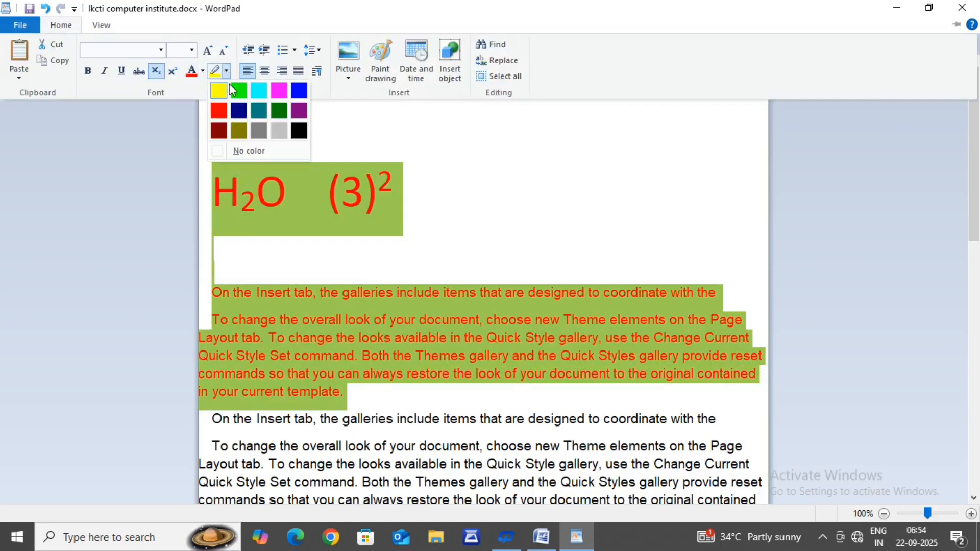
left_click(240, 150)
left_click(504, 216)
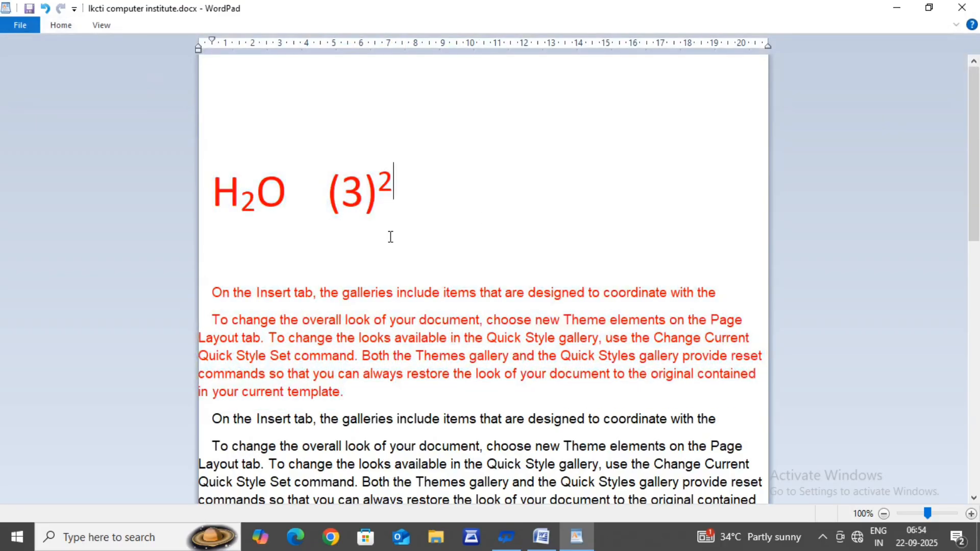
Step: Try to decrease the indent of the red text from the H2O line through the first full paragraph
left_click(195, 175)
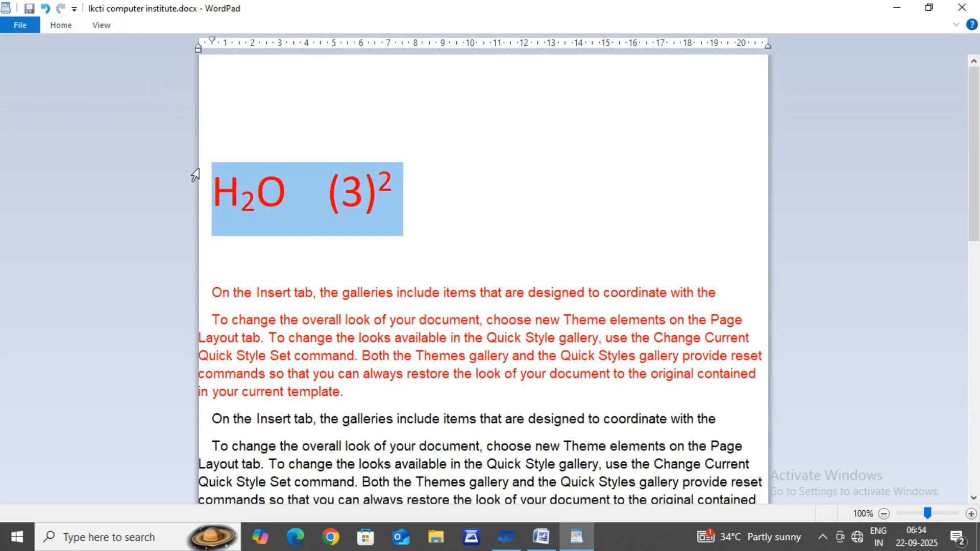
left_click_drag(195, 175, 336, 395)
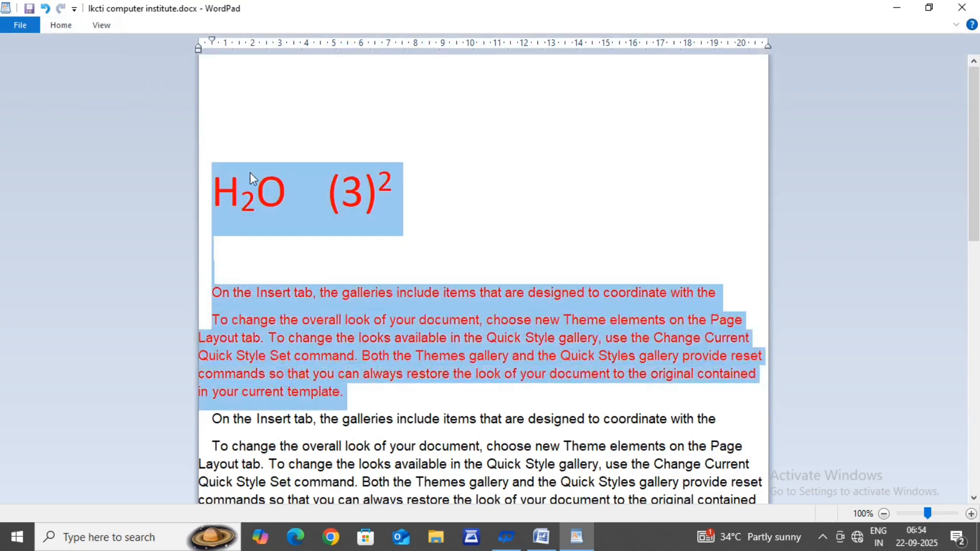
left_click(62, 23)
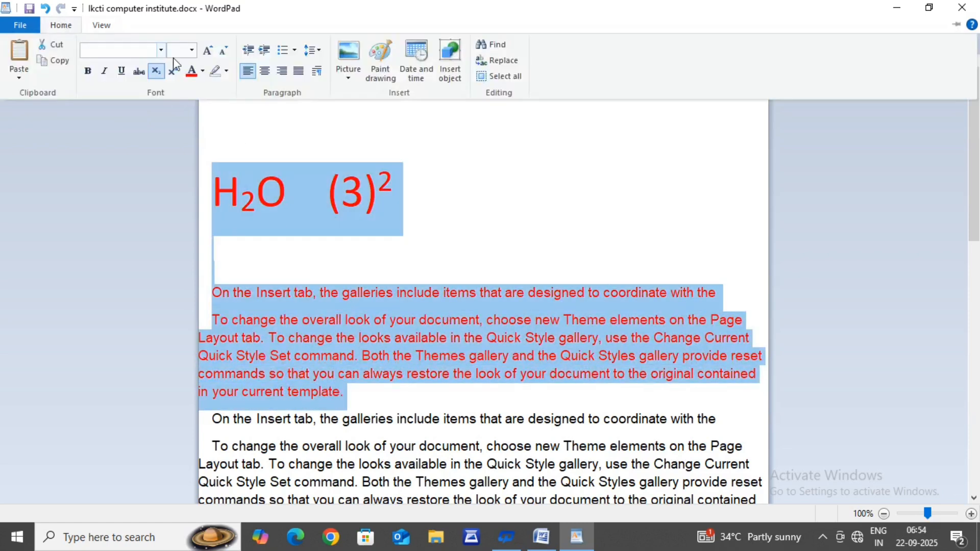
left_click(244, 54)
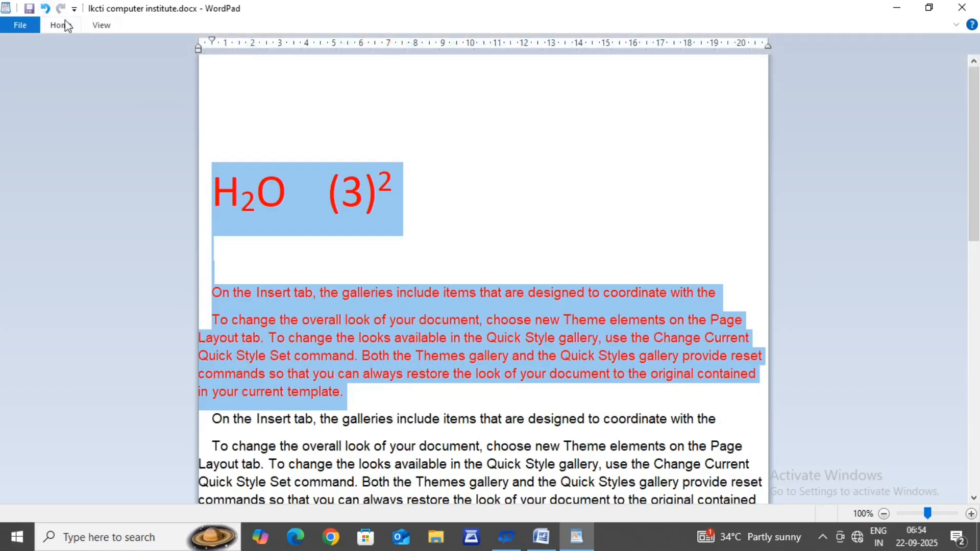
left_click(64, 25)
left_click(246, 53)
Step: Increase the indent of the selected red text by two levels
left_click(72, 24)
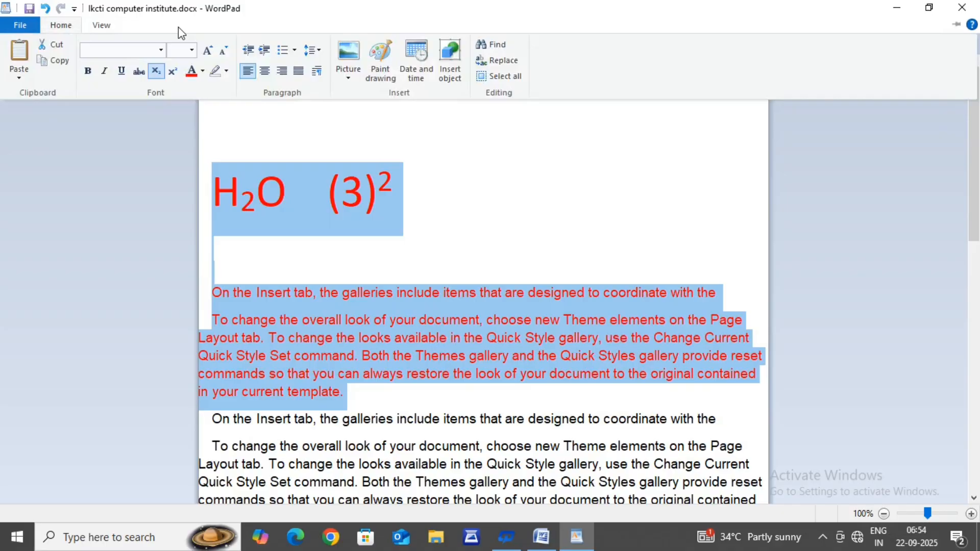
left_click(265, 53)
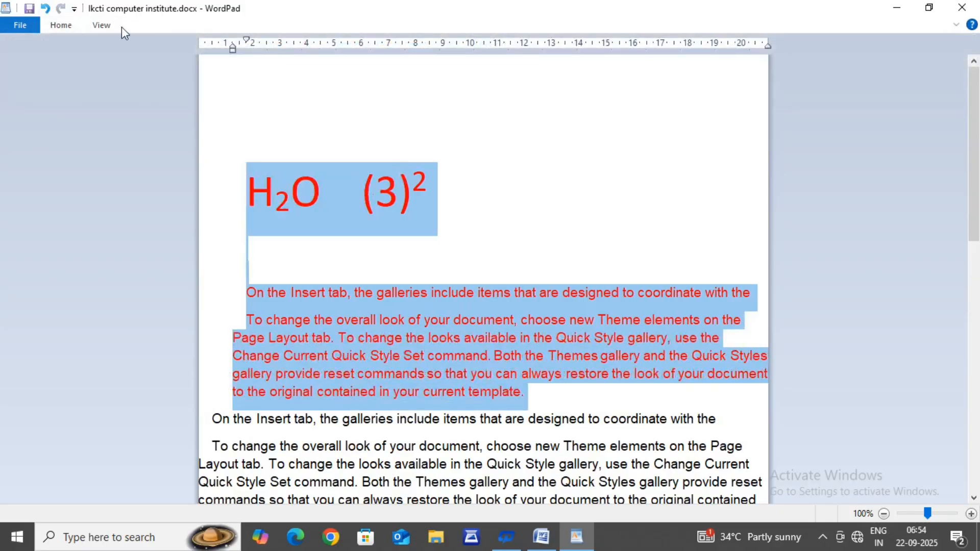
left_click(59, 26)
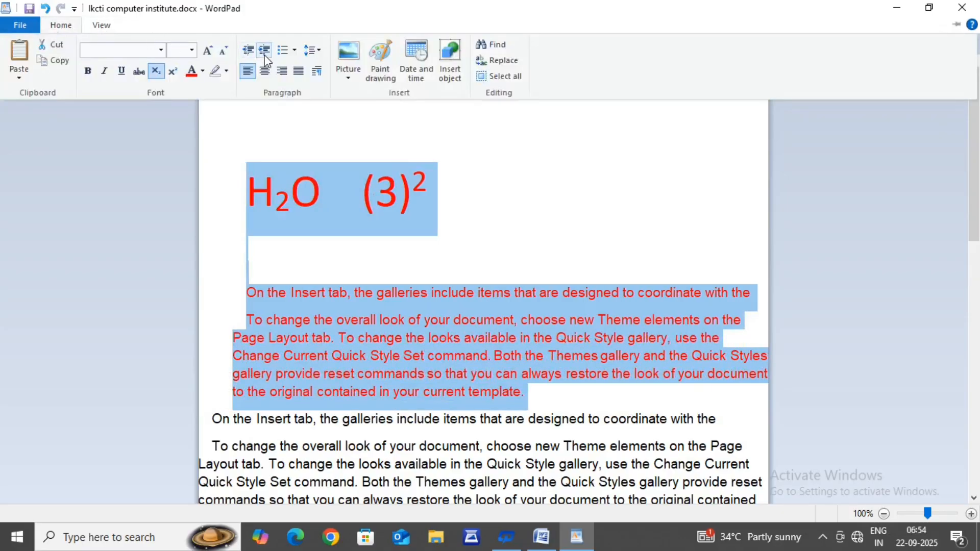
left_click(265, 53)
Step: Try to decrease the paragraph indent at the insertion point with no text selected
left_click(60, 25)
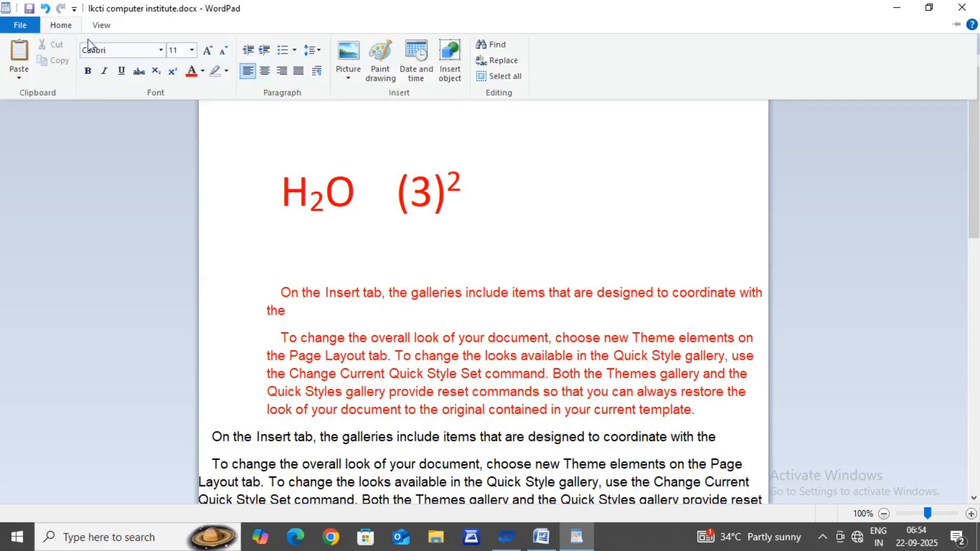
left_click(243, 55)
left_click(44, 26)
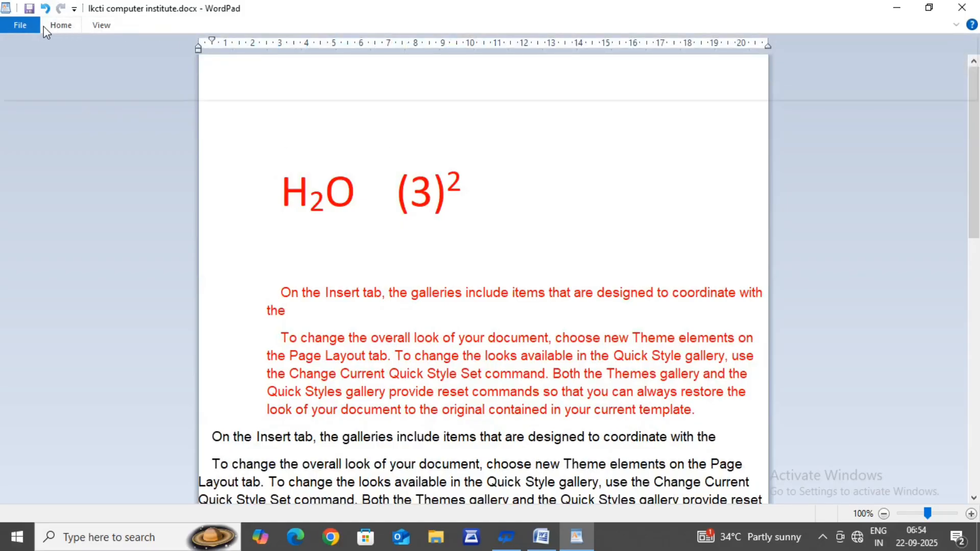
left_click(64, 26)
left_click(57, 27)
left_click(244, 52)
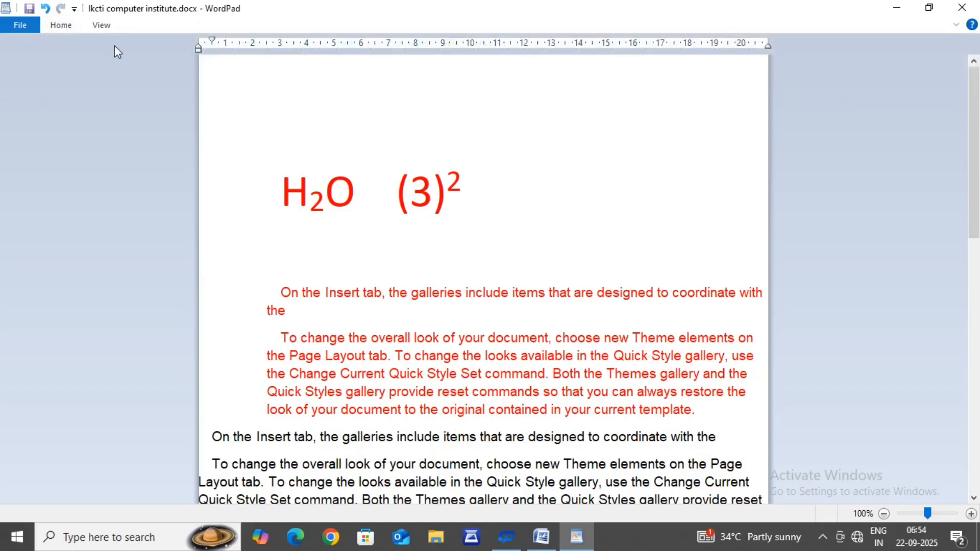
Step: Start a bulleted list at the insertion point and look through the document for it
left_click(57, 28)
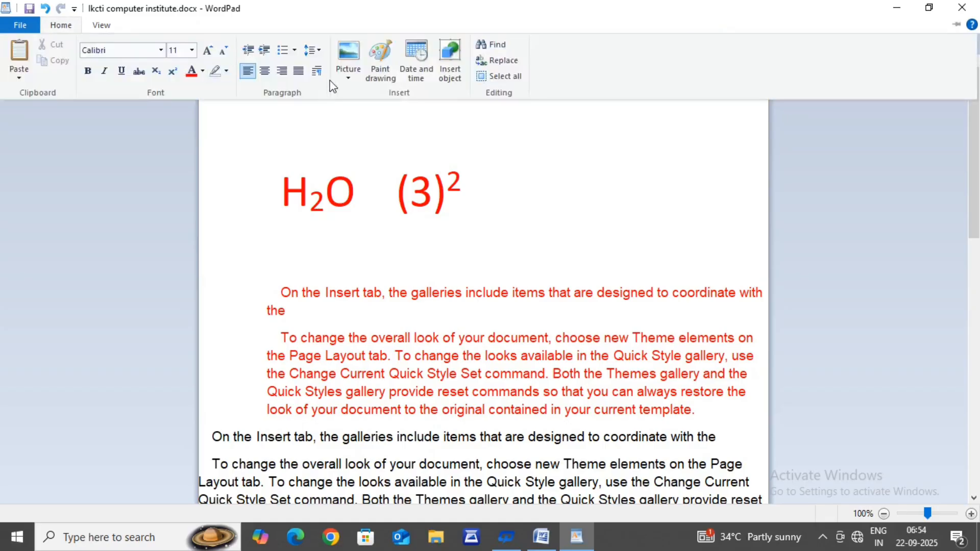
left_click(295, 51)
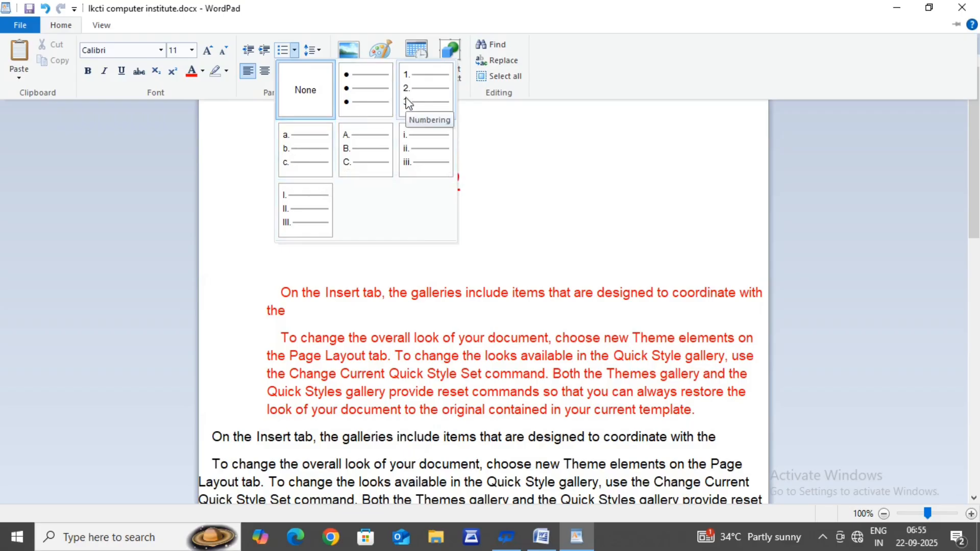
left_click(359, 108)
scroll(249, 282, "down", 6)
scroll(248, 282, "down", 3)
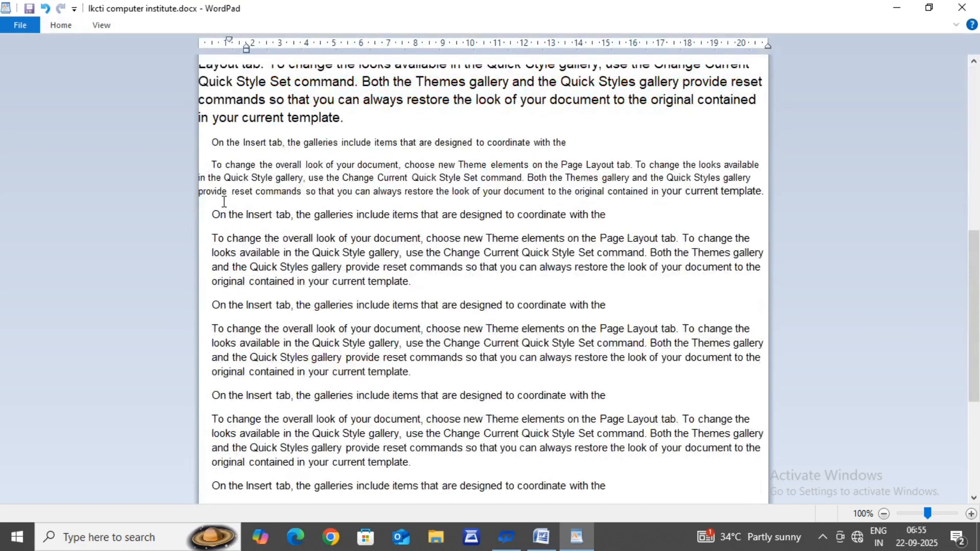
scroll(253, 192, "up", 2)
scroll(254, 192, "up", 9)
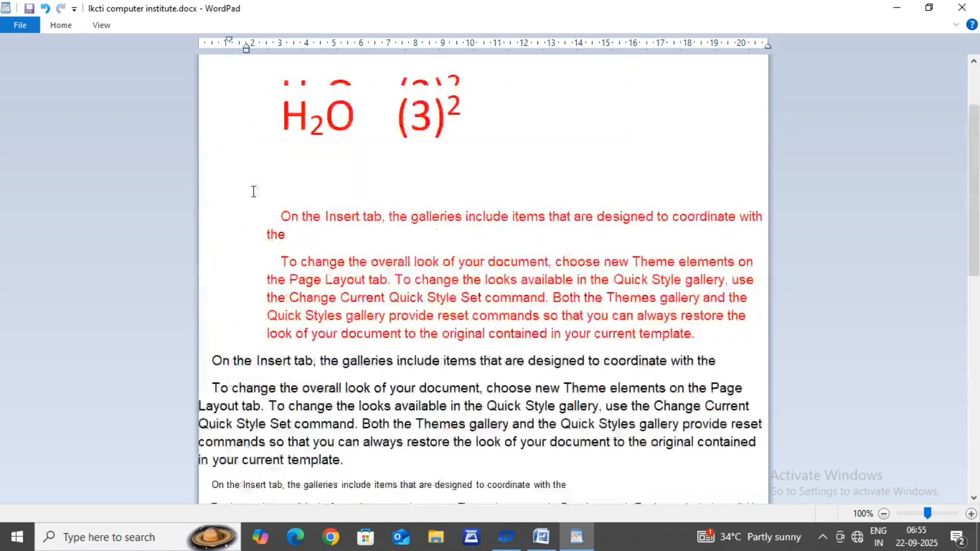
Step: Undo the formatting and text changes step by step back to the original plain sample paragraphs
key("ctrl+z")
key("ctrl+z")
key("ctrl+z")
key("ctrl+z")
key("ctrl+z")
key("ctrl+z")
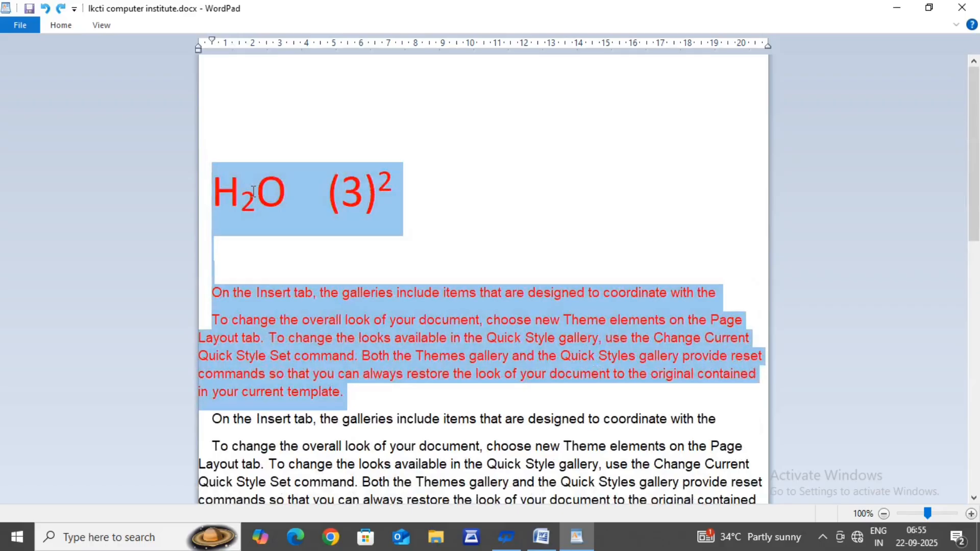
key("ctrl+z")
key("ctrl+z")
key("ctrl+z")
key("ctrl+z")
key("ctrl+z")
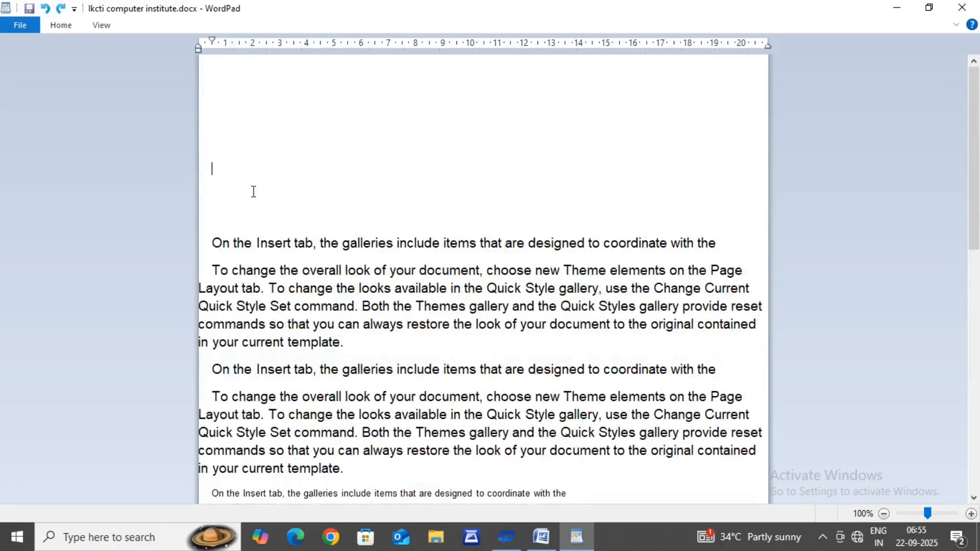
key("ctrl+z")
key("ctrl+z")
key("ctrl+z")
key("ctrl+z")
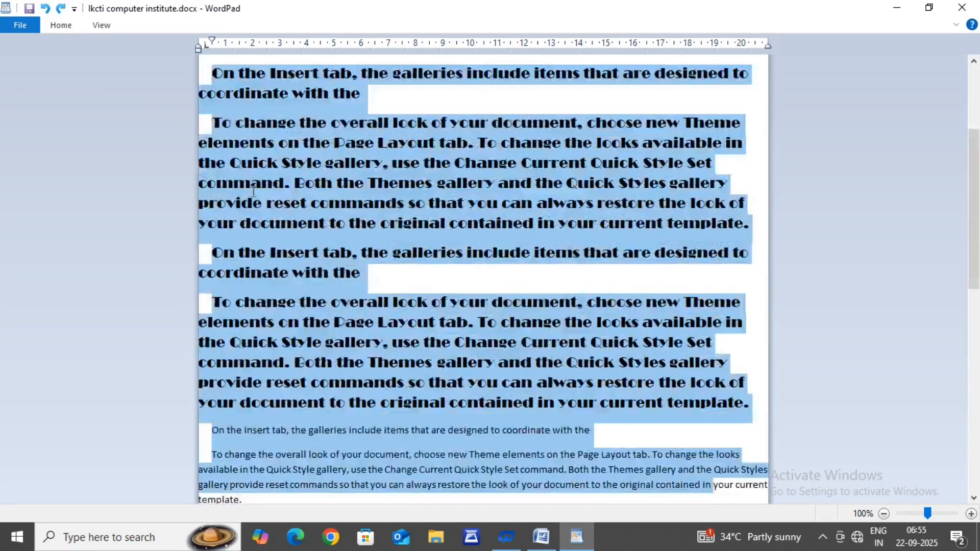
key("ctrl+z")
key("ctrl+z")
key("ctrl+z")
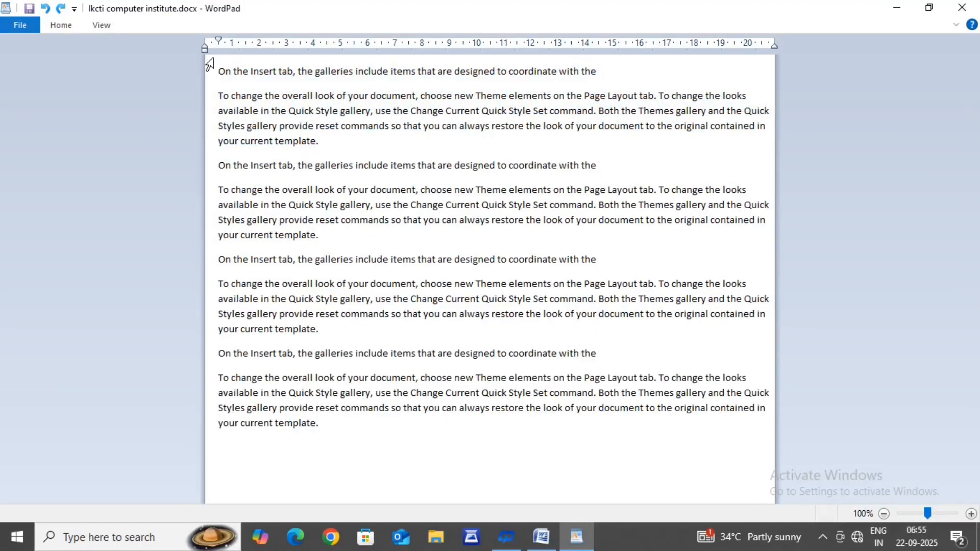
Step: Turn all the sample paragraphs into a bulleted list with round bullets and deselect the text
double_click(226, 72)
left_click_drag(225, 72, 328, 427)
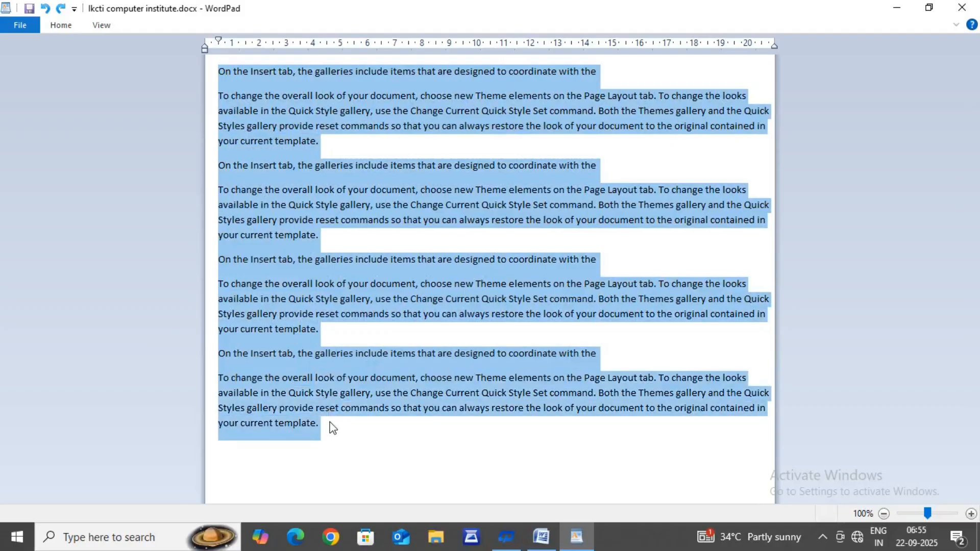
left_click(61, 24)
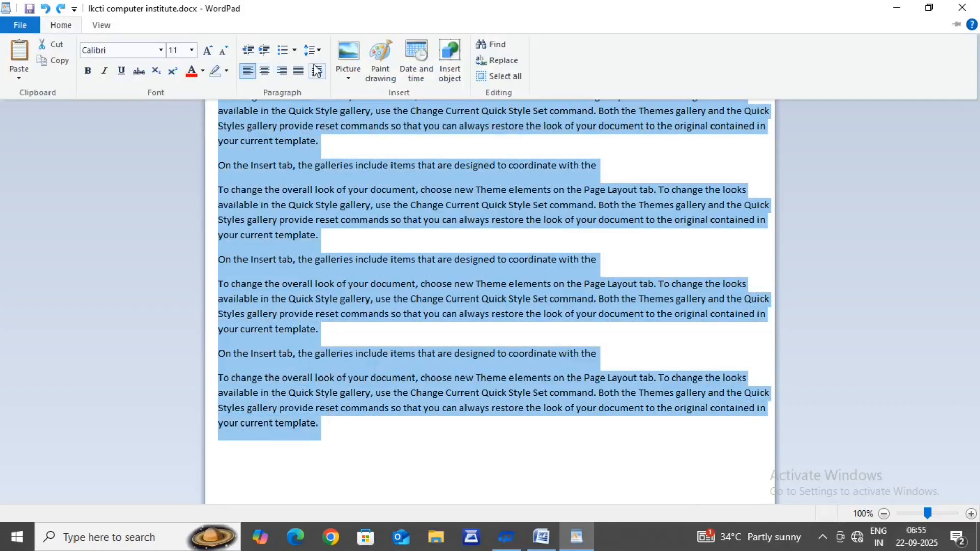
left_click(294, 50)
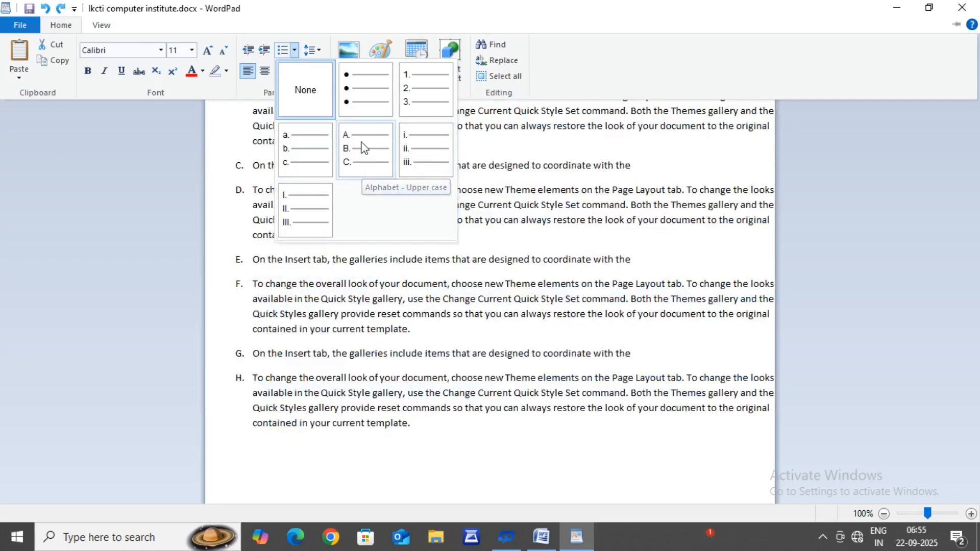
left_click(363, 99)
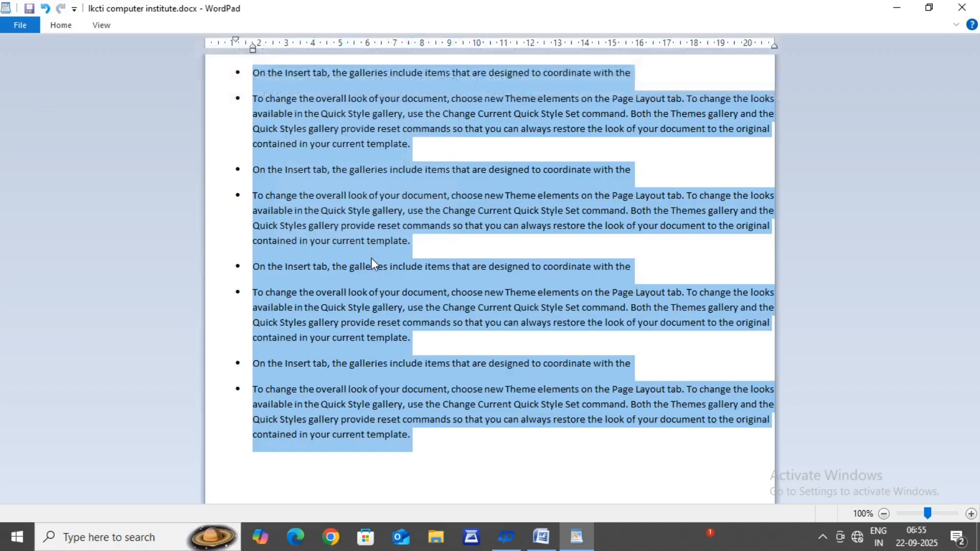
left_click(333, 308)
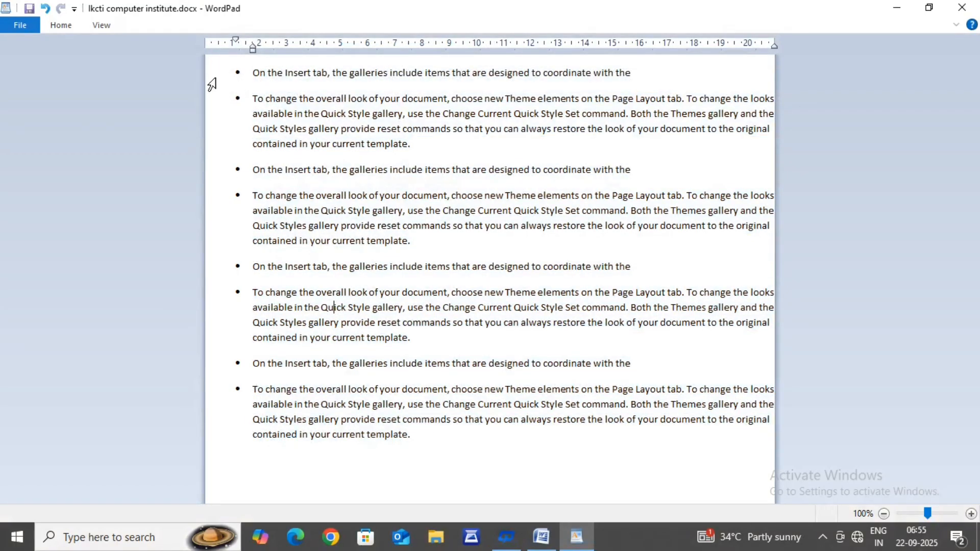
Step: Select all the bulleted paragraphs and set their line spacing to 1.0
left_click_drag(226, 82, 361, 495)
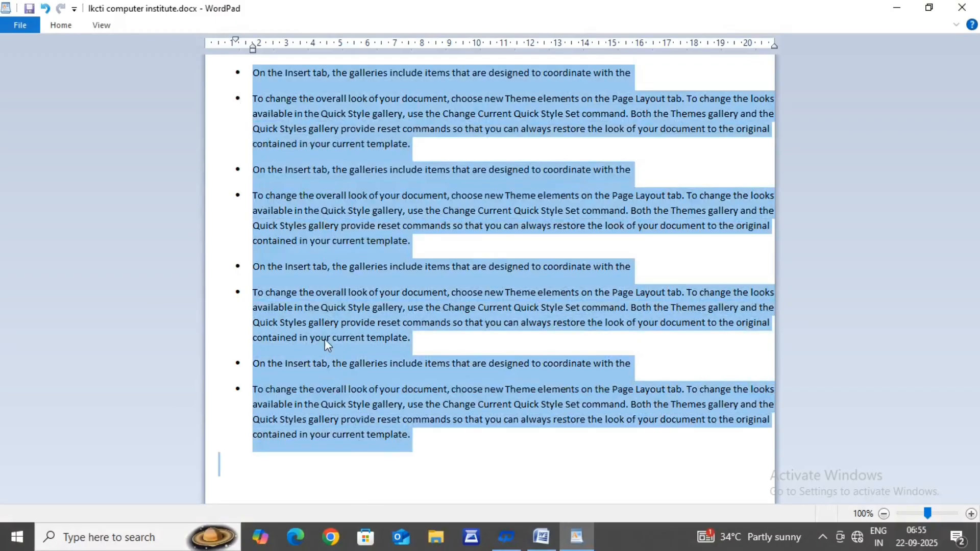
left_click(61, 25)
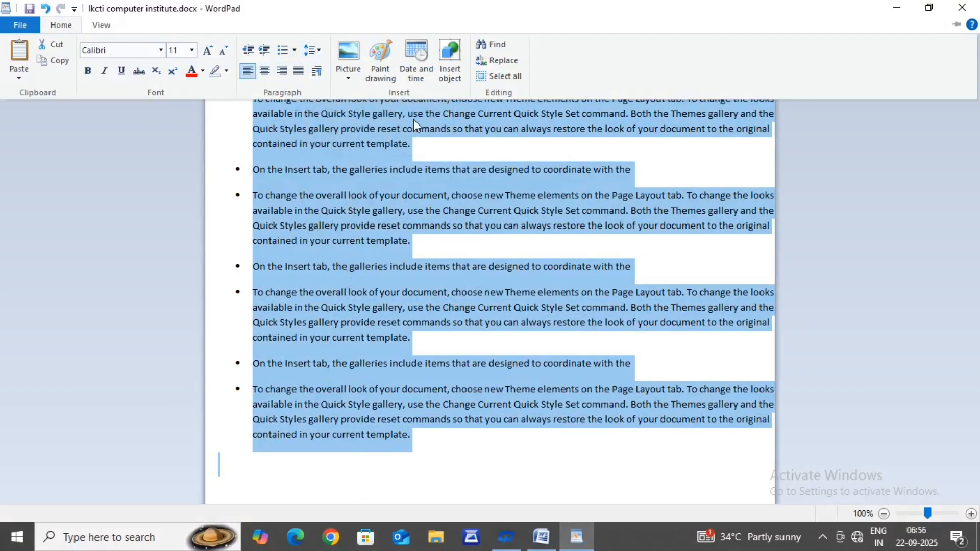
left_click(312, 50)
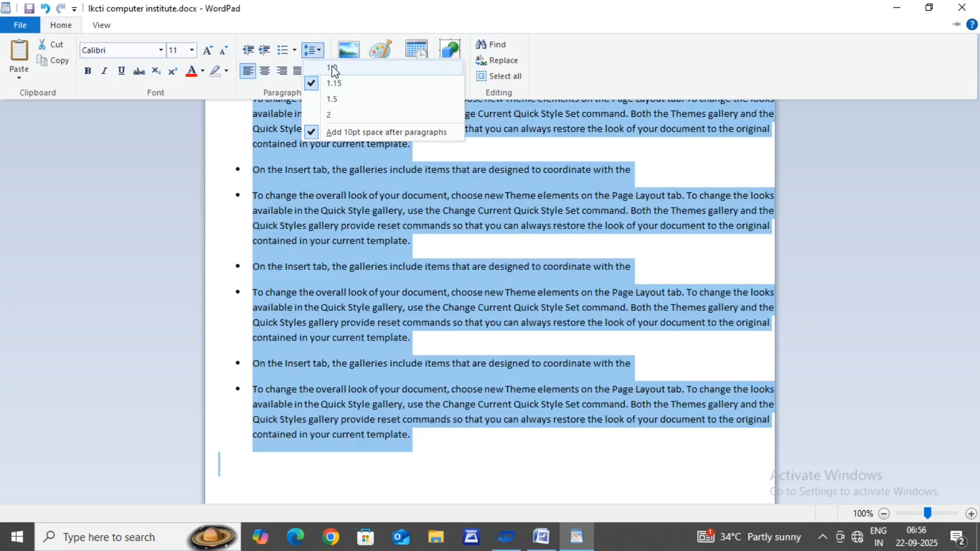
left_click(332, 67)
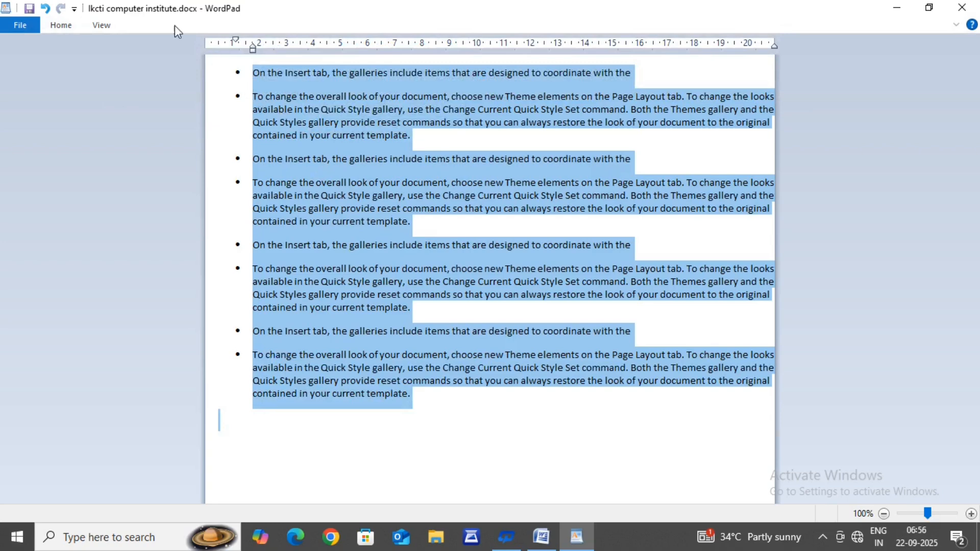
Step: Set the line spacing of all the bulleted paragraphs to 2
left_click(57, 27)
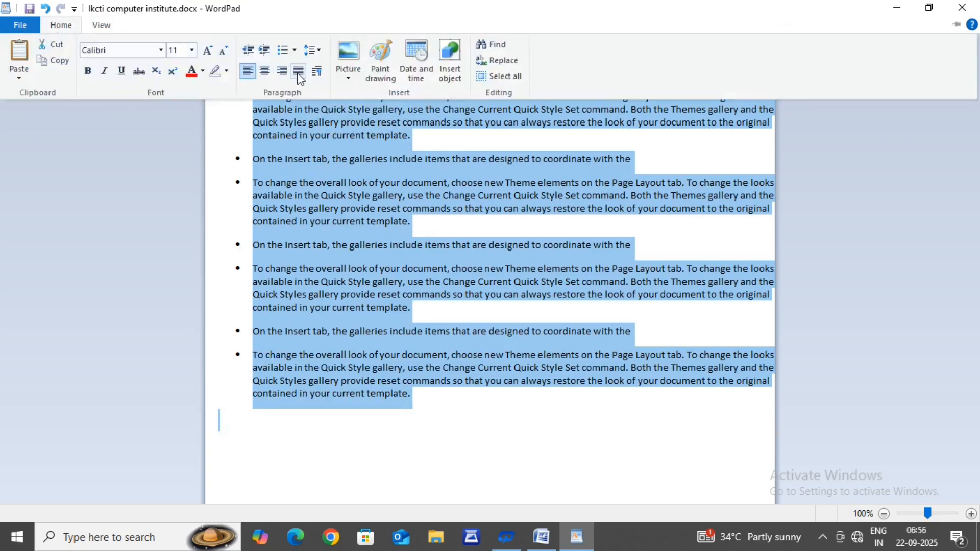
left_click(319, 55)
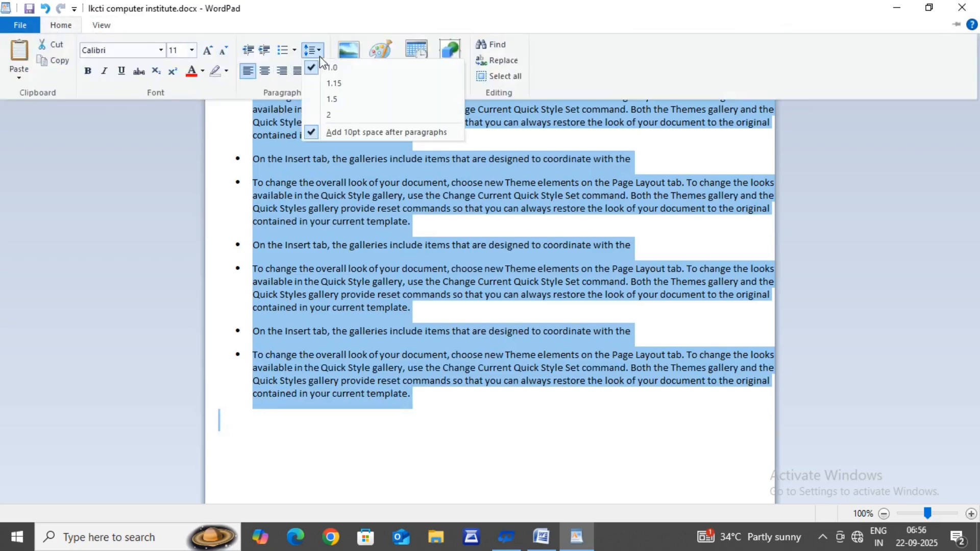
left_click(329, 116)
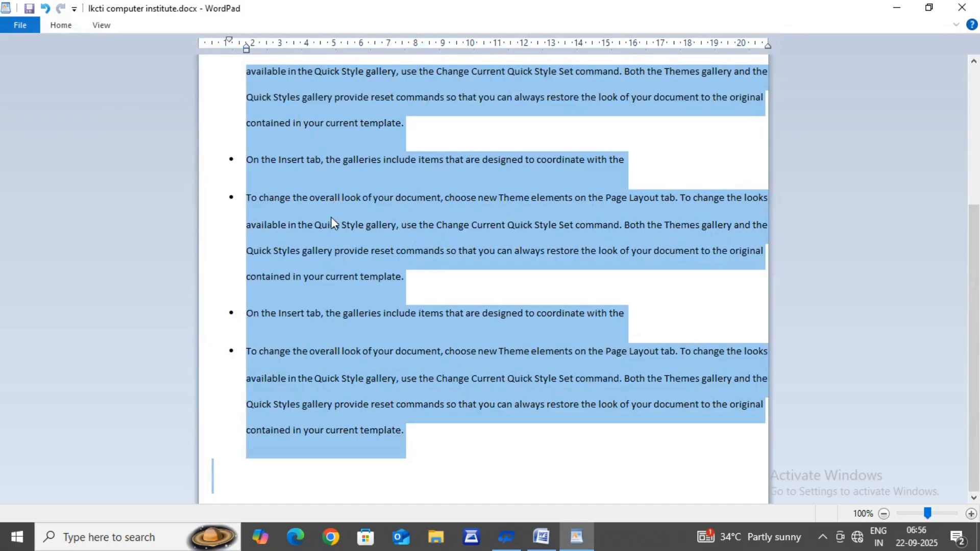
Step: Set the line spacing of all the bulleted paragraphs to 1.0 and deselect the text
scroll(332, 220, "up", 5)
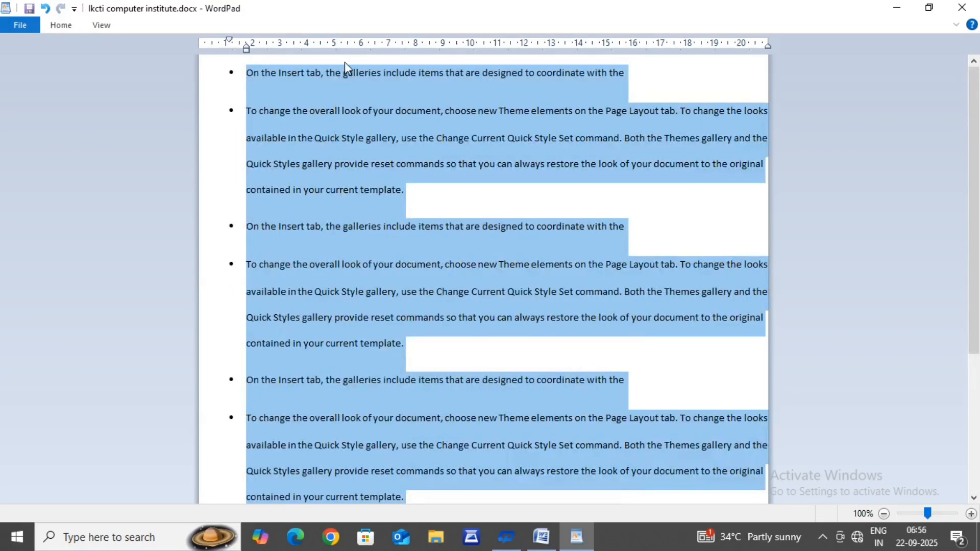
left_click(64, 27)
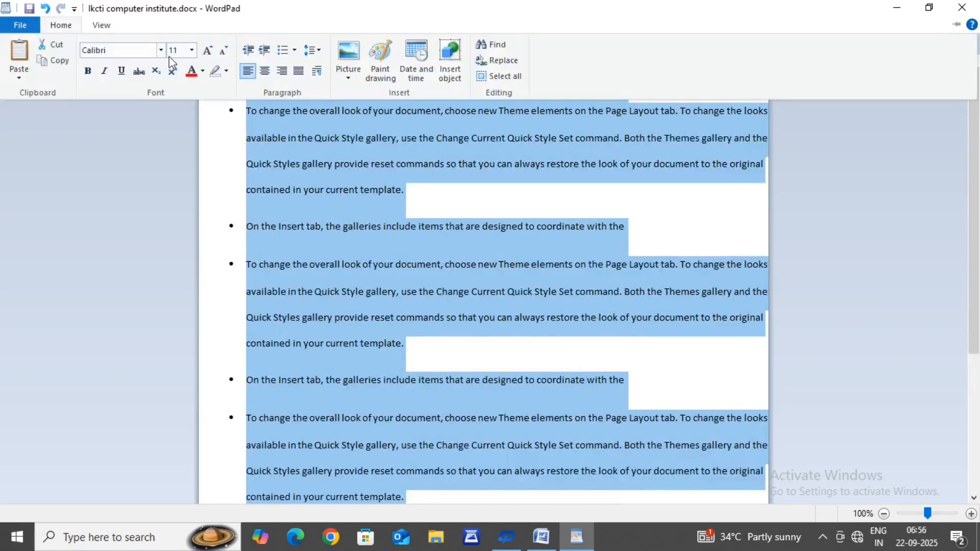
left_click(312, 51)
left_click(329, 65)
left_click(329, 73)
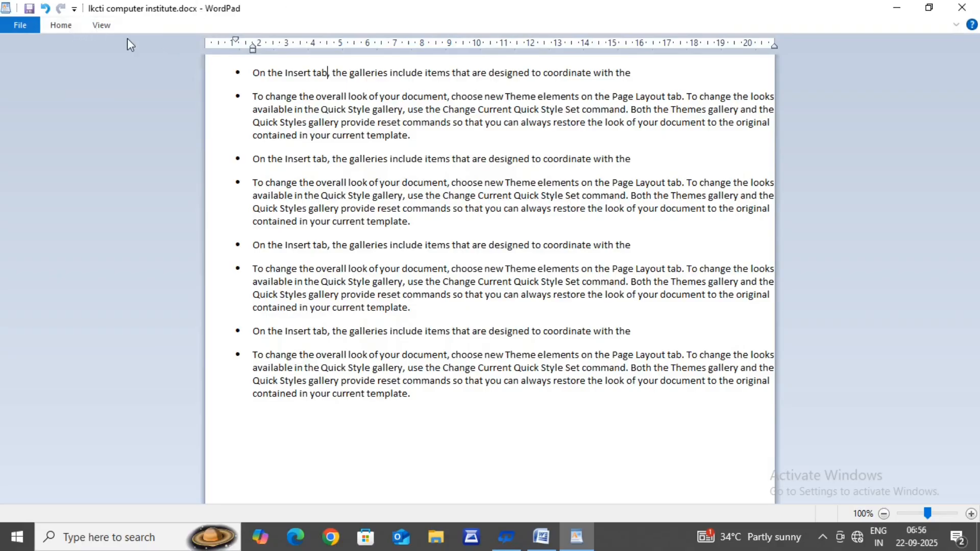
Step: Center the first bulleted line, and apply the same center alignment to all the bulleted paragraphs
left_click(59, 25)
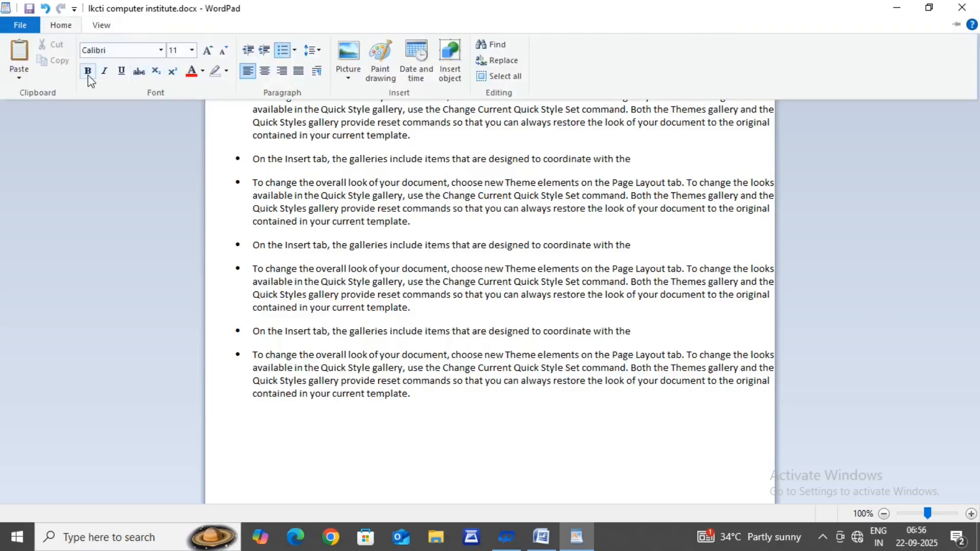
left_click(248, 72)
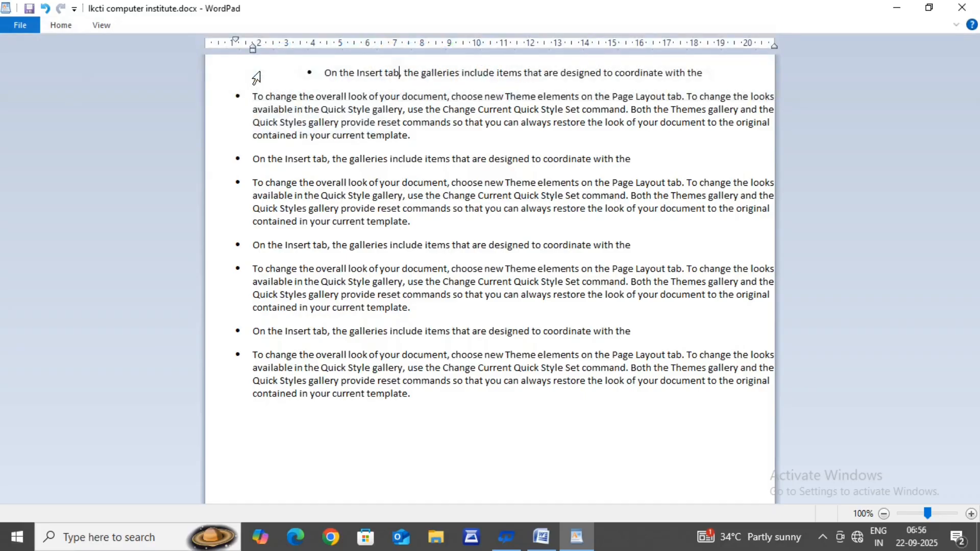
left_click_drag(228, 81, 317, 371)
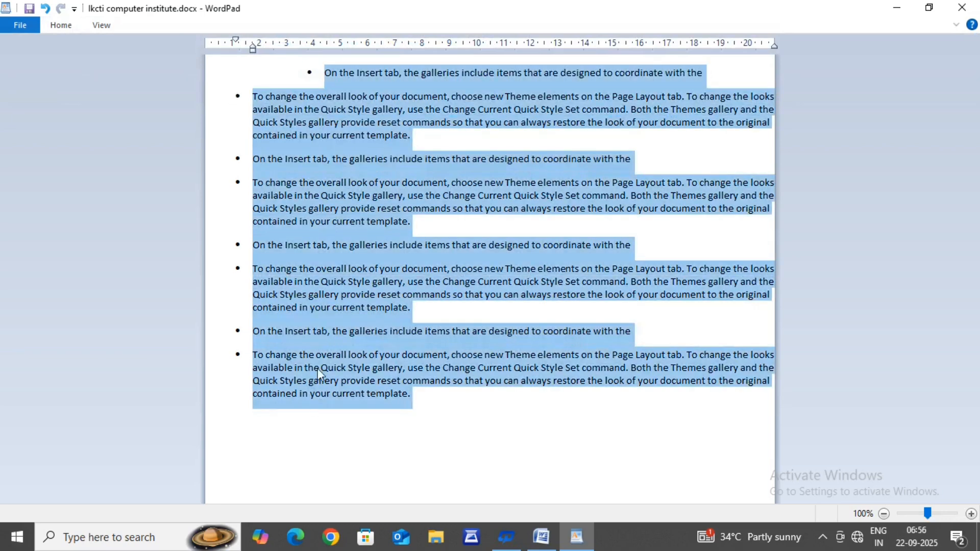
left_click(51, 26)
left_click(264, 72)
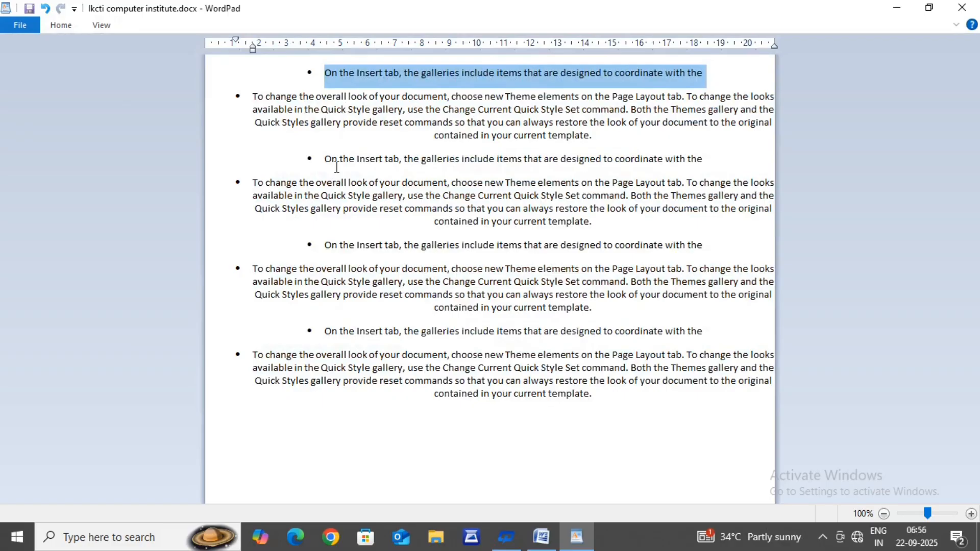
Step: Left-align the first bulleted line, and apply the same left alignment to all the bulleted paragraphs
left_click(59, 29)
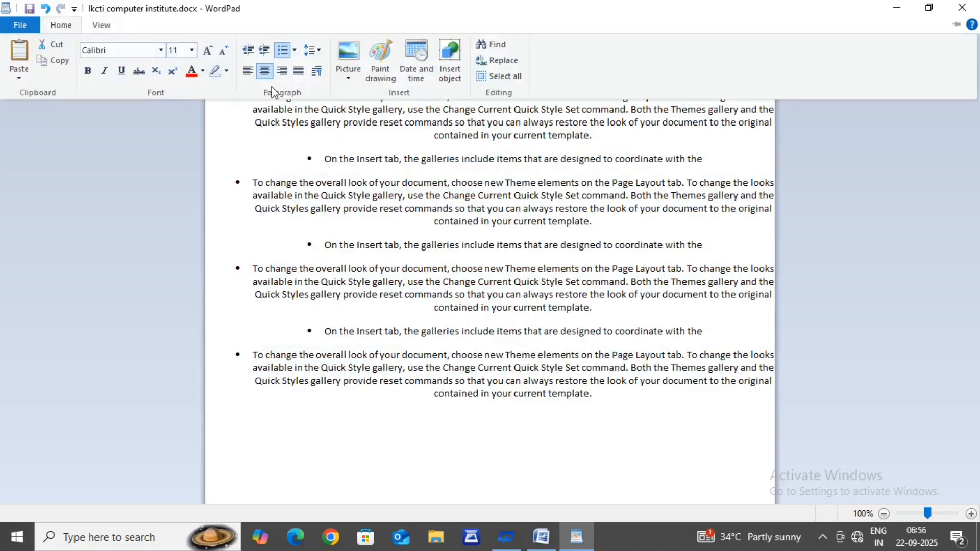
left_click(241, 70)
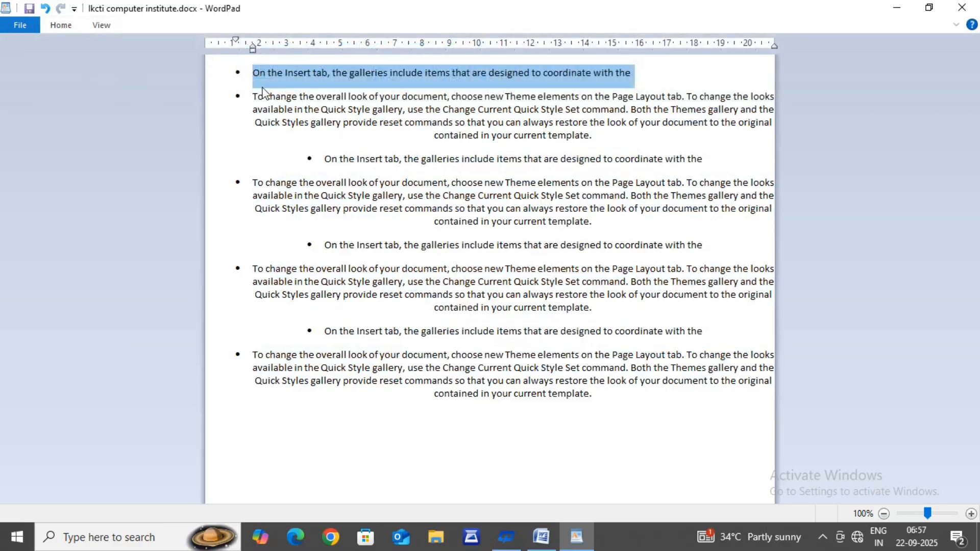
left_click_drag(228, 82, 393, 436)
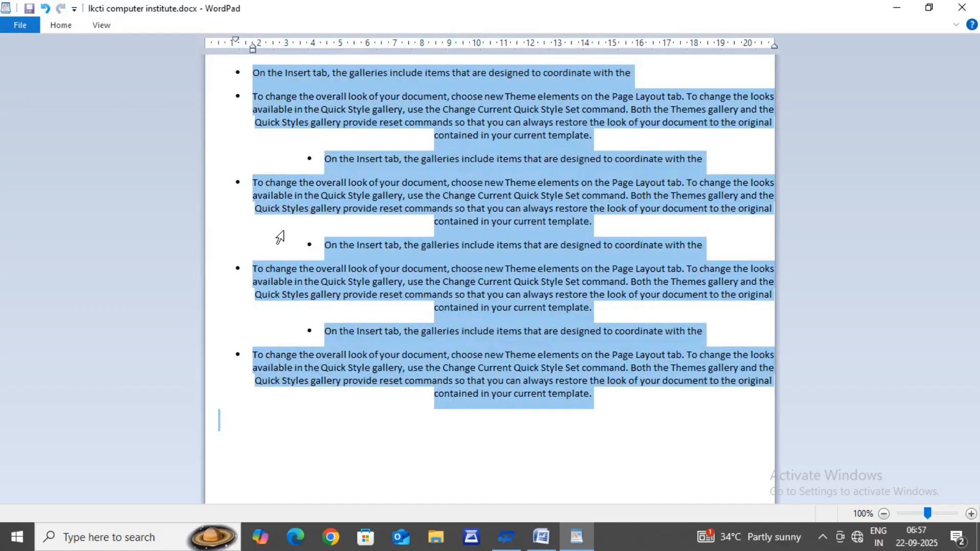
left_click(61, 27)
left_click(248, 71)
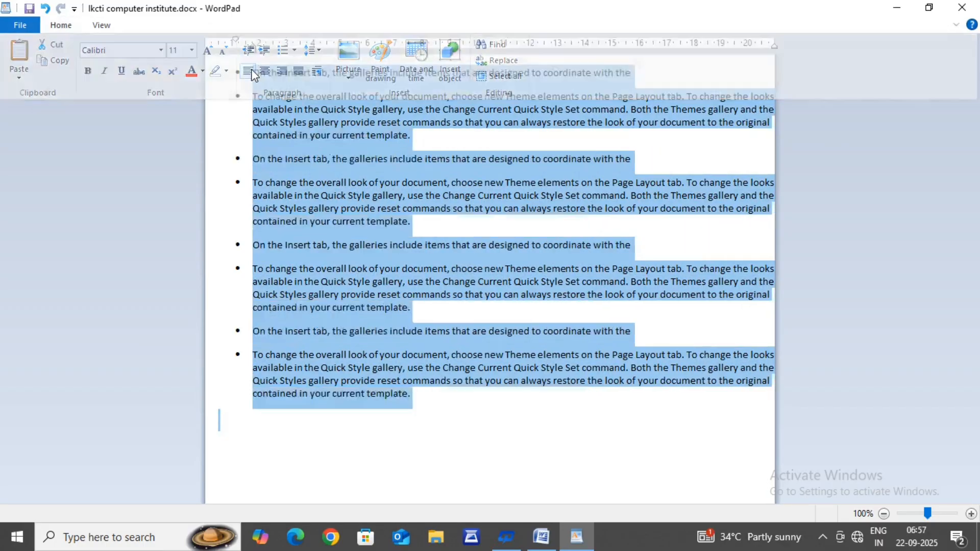
Step: Right-align all the bulleted paragraphs and justify only the first bulleted line
left_click(48, 27)
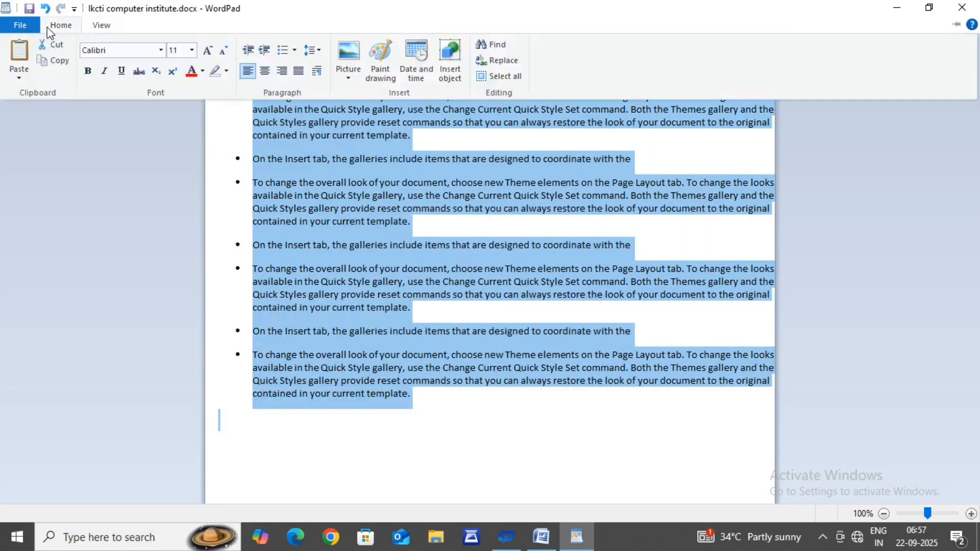
left_click(283, 72)
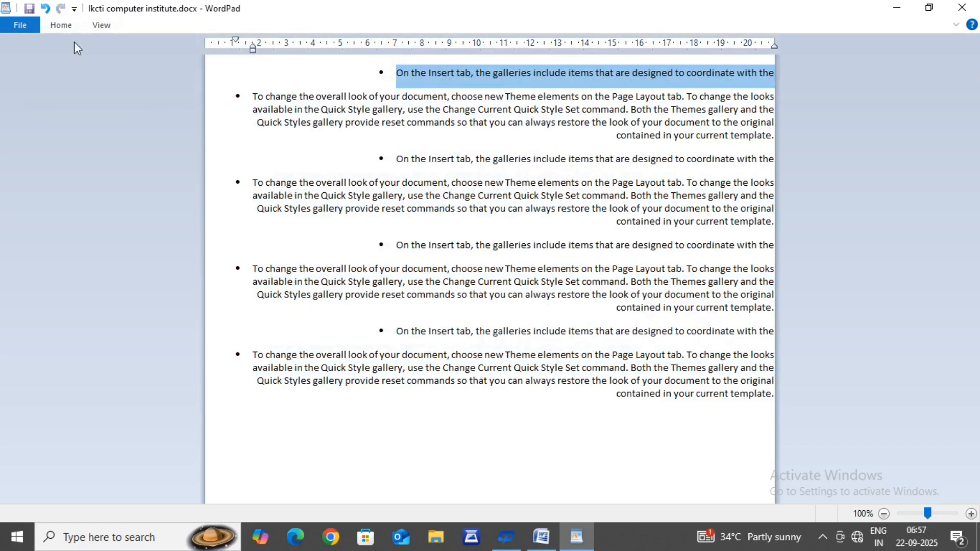
left_click(61, 25)
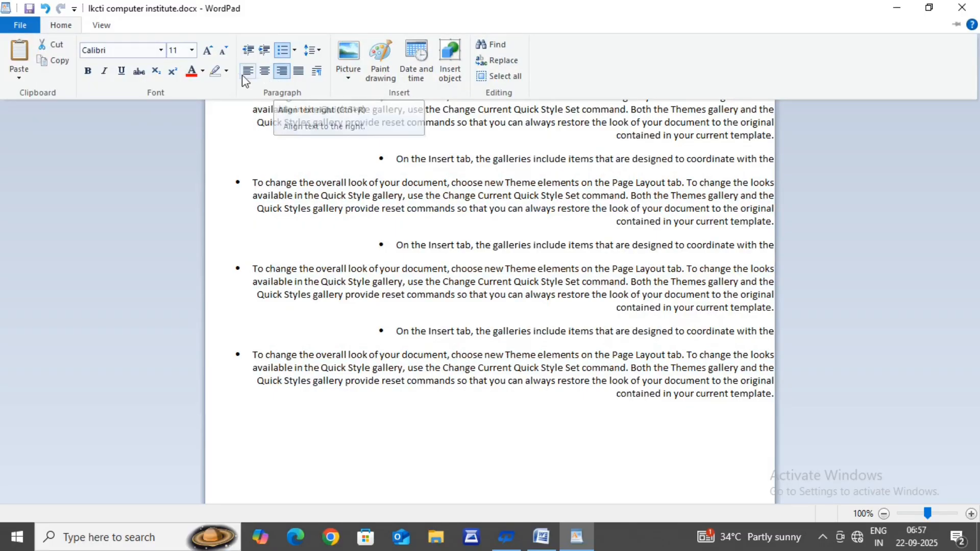
left_click(297, 73)
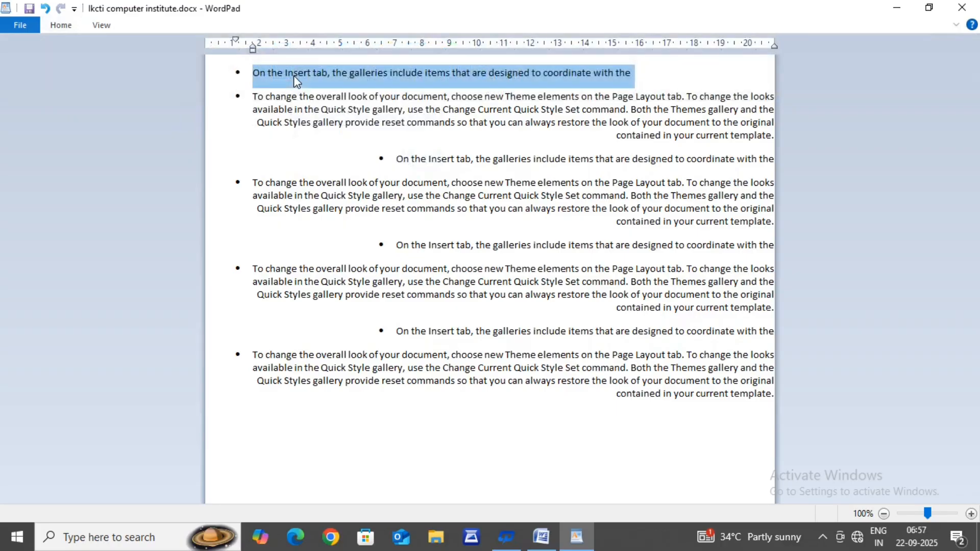
Step: Keep the ribbon permanently expanded and justify all the bulleted paragraphs, deselecting the text when done
left_click_drag(225, 78, 378, 424)
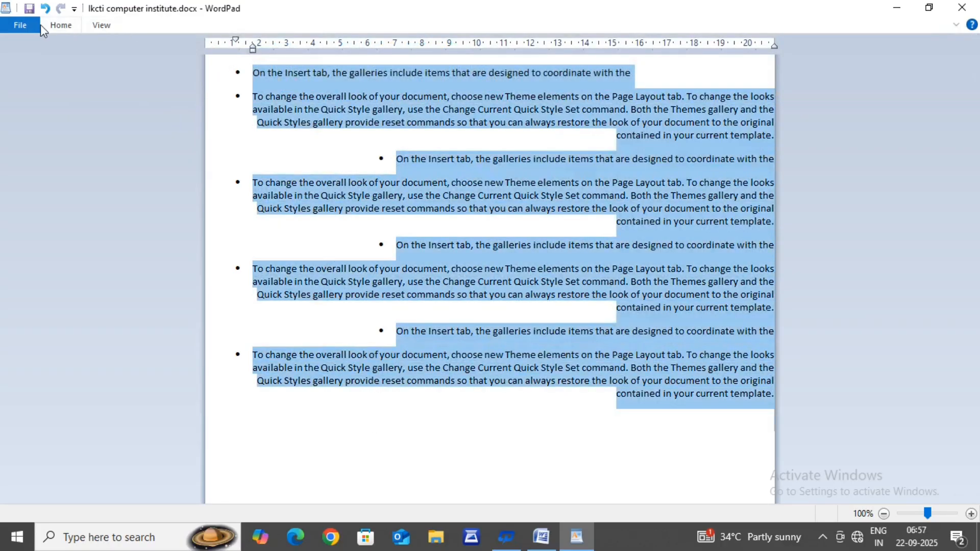
left_click(59, 27)
double_click(60, 25)
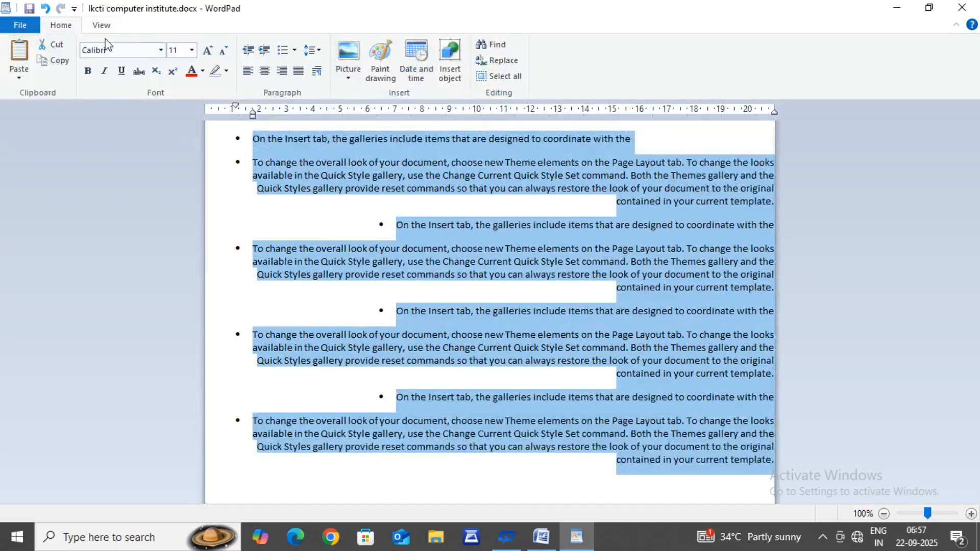
left_click(299, 72)
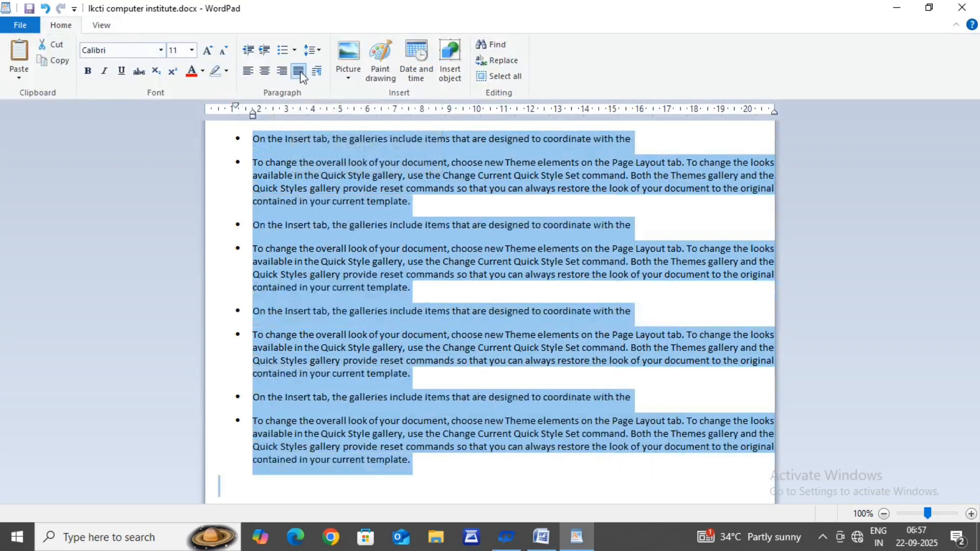
left_click(513, 253)
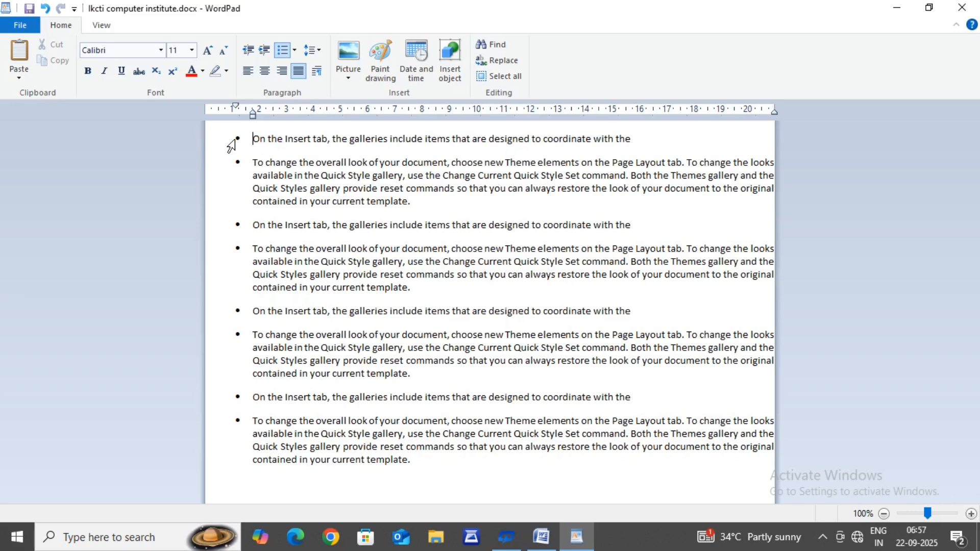
Step: Select all the bulleted paragraphs and review the indentation, line spacing and alignment in the Paragraph settings, accepting the dialog each time
left_click_drag(232, 144, 339, 462)
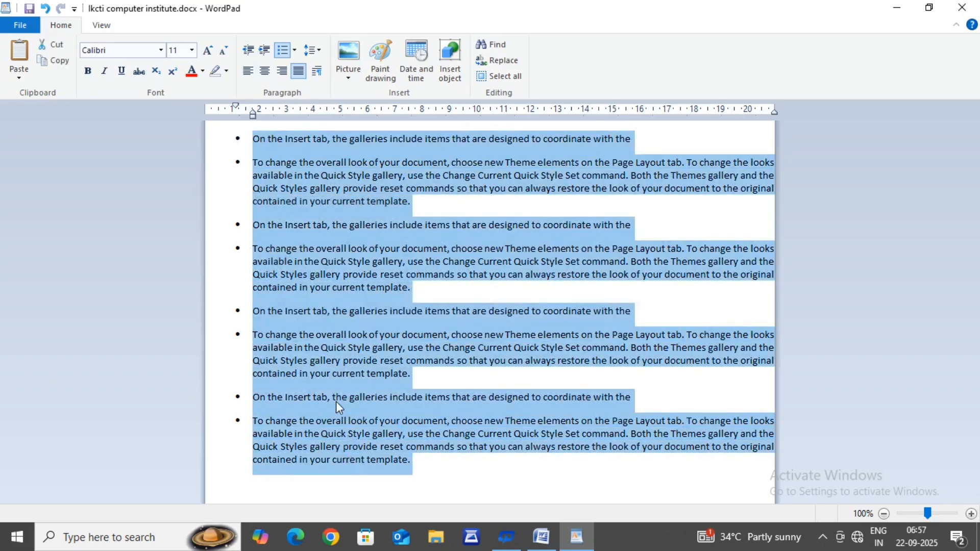
left_click(317, 75)
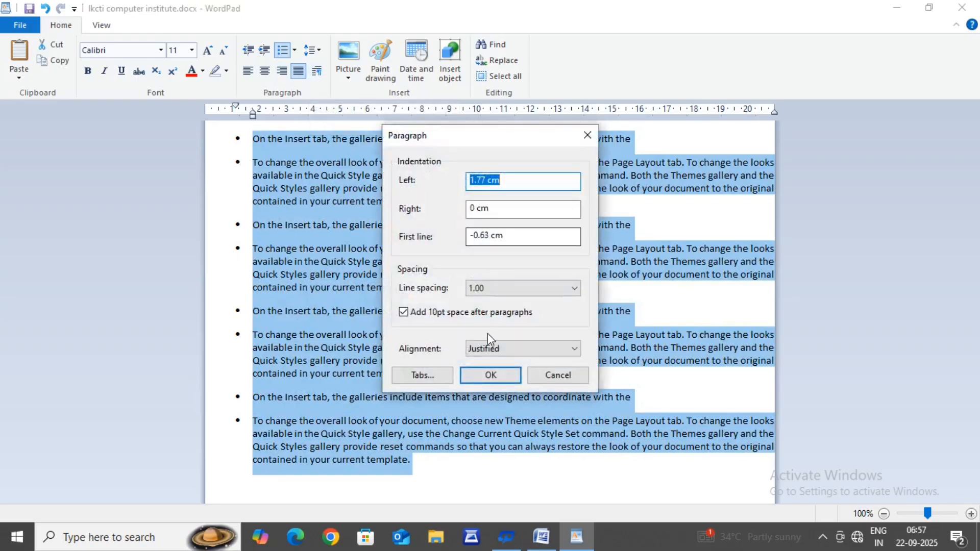
left_click(490, 375)
left_click(485, 374)
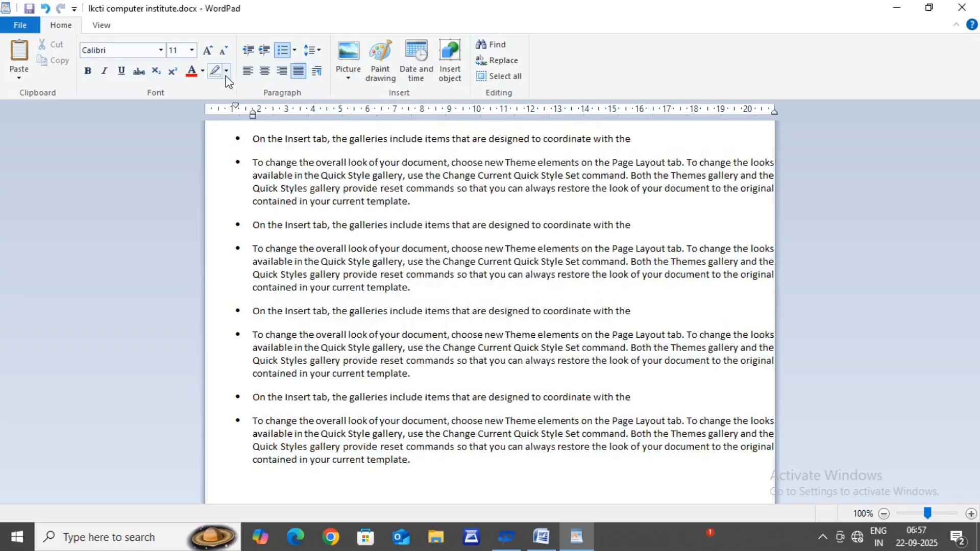
left_click(316, 75)
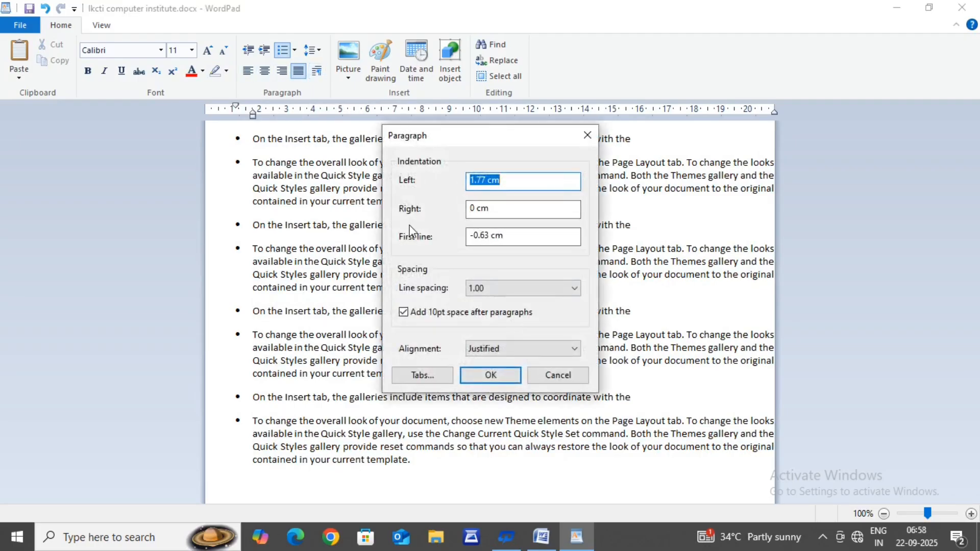
left_click(489, 375)
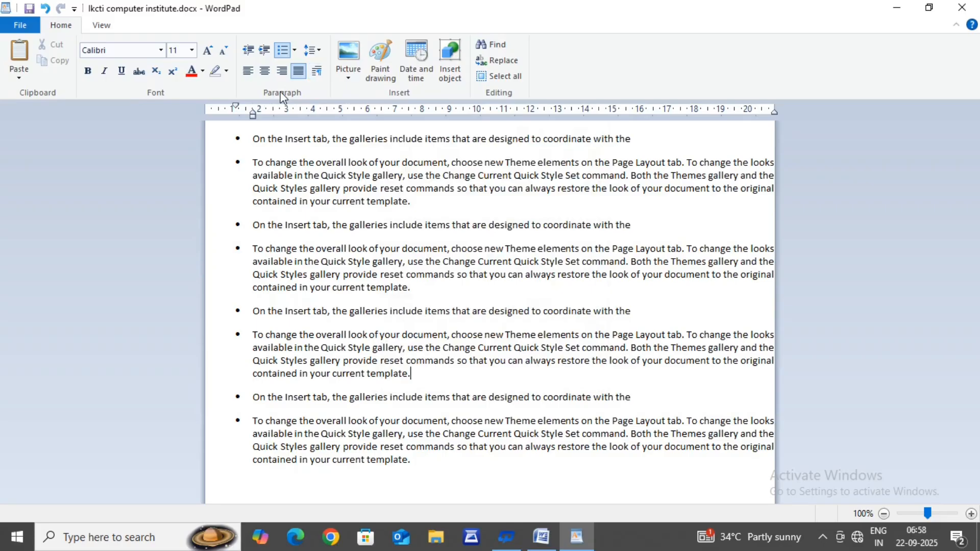
Step: Add an empty bullet directly after the first bulleted line
left_click(642, 147)
key("Return")
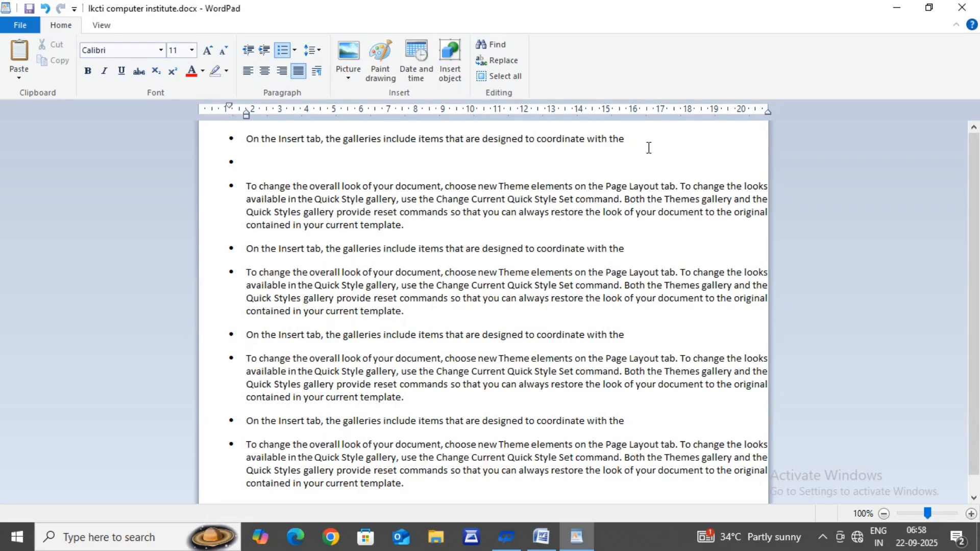
Step: Insert the picture b91bc9b4-b4c6-4278-8c07-72b9a41484f5.jpg from the Pictures folder at the empty bullet, and undo the insertion
left_click(345, 60)
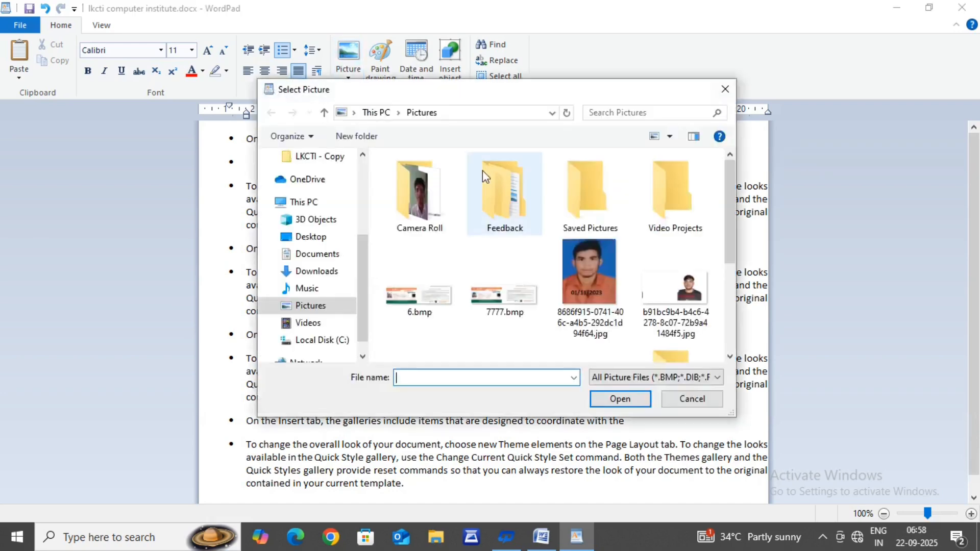
scroll(659, 214, "down", 3)
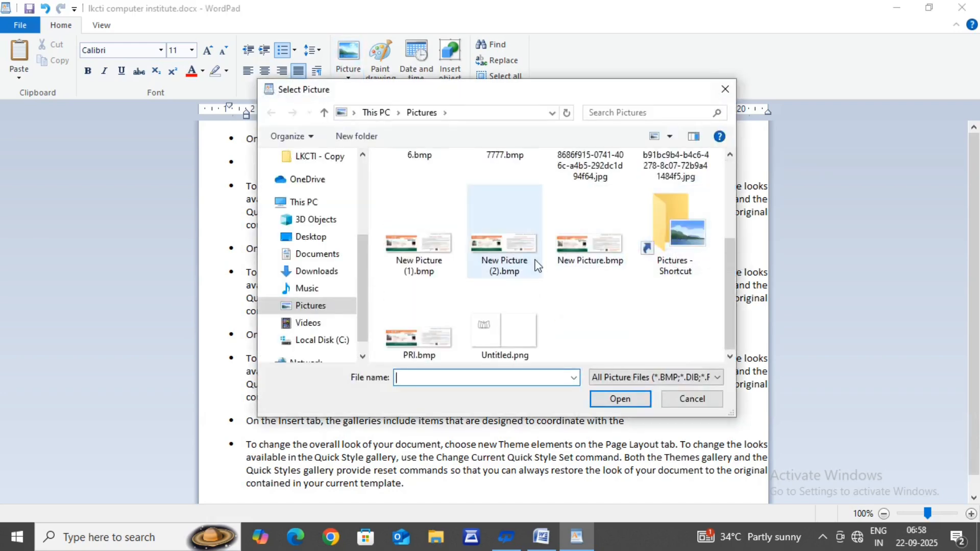
scroll(577, 307, "up", 3)
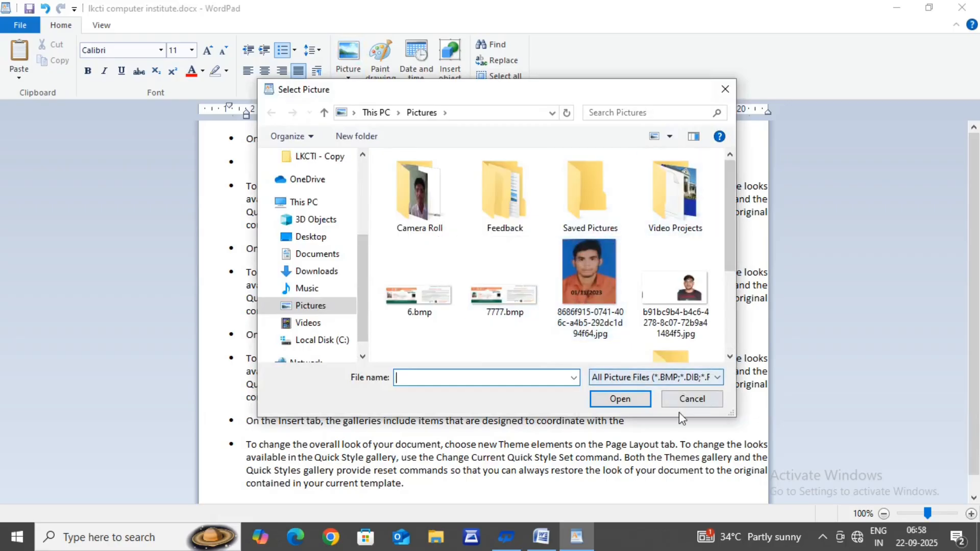
left_click(689, 298)
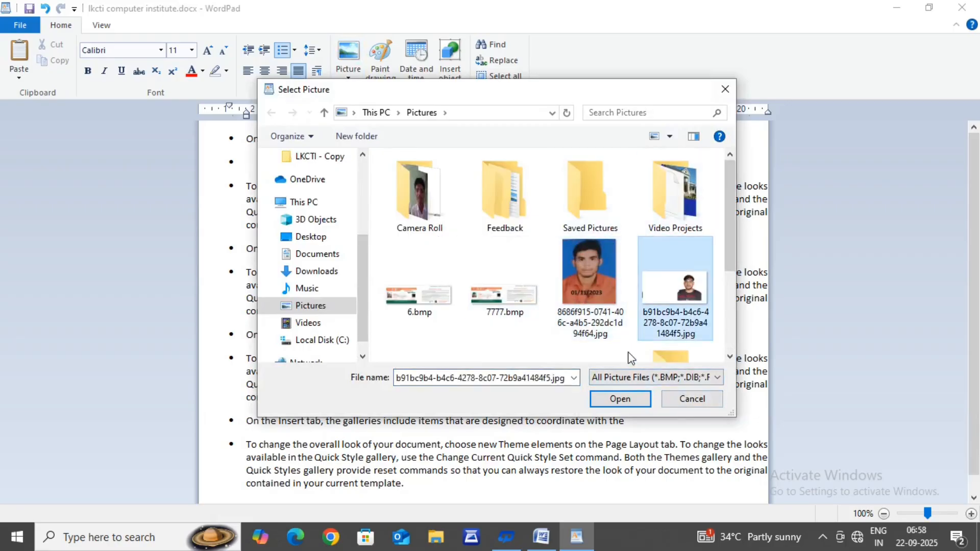
left_click(620, 399)
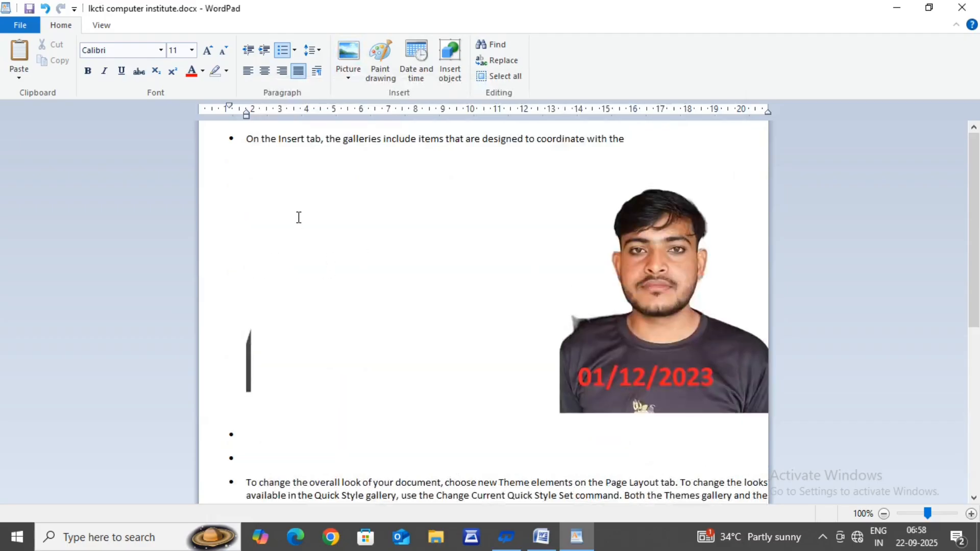
key("ctrl+z")
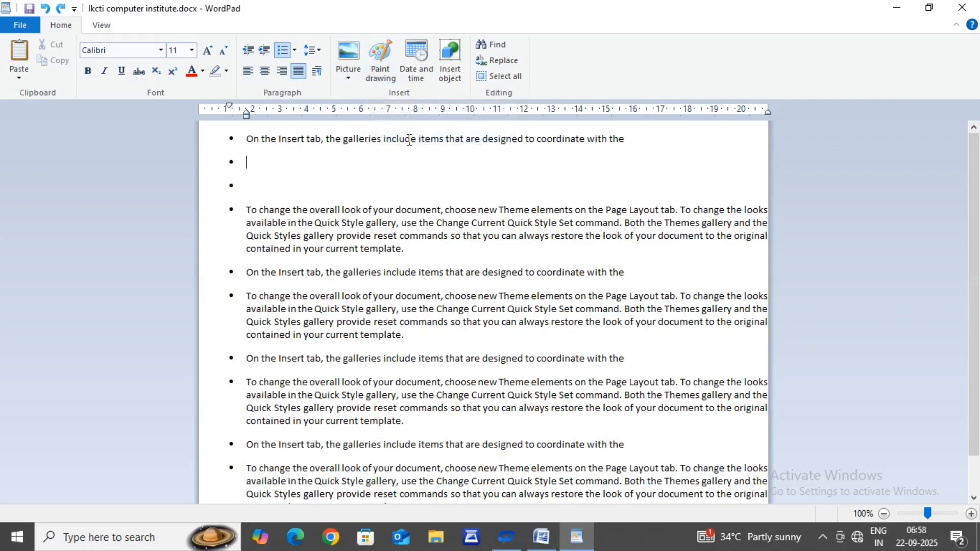
Step: Insert a Paint drawing and sketch an ellipse about 75 × 85 px and an overlapping pentagon about 77 × 71 px
left_click(378, 62)
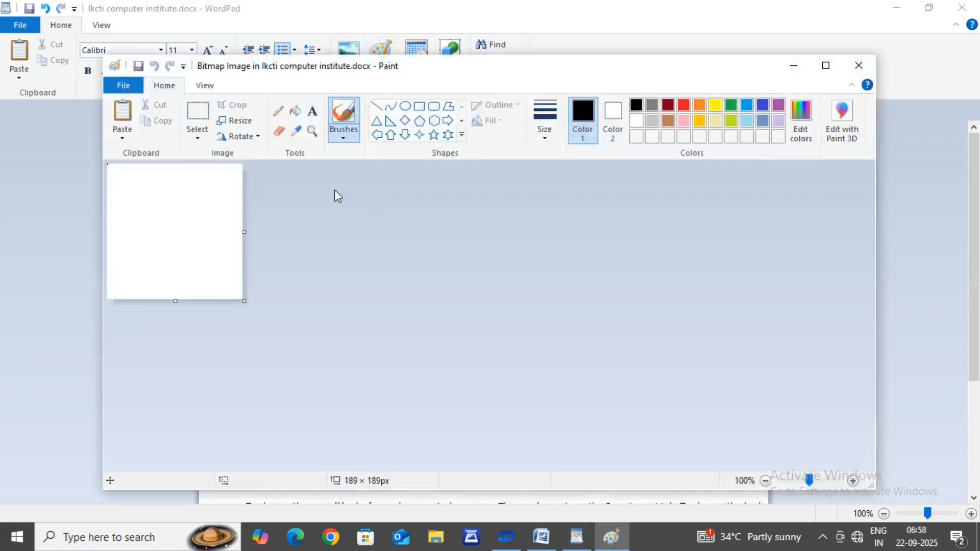
left_click(405, 106)
left_click_drag(132, 192, 186, 252)
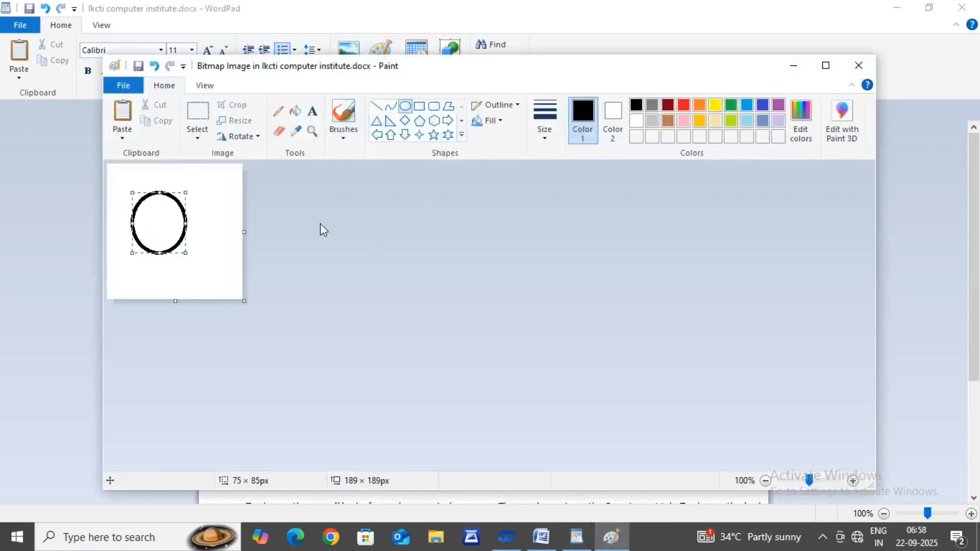
left_click(419, 121)
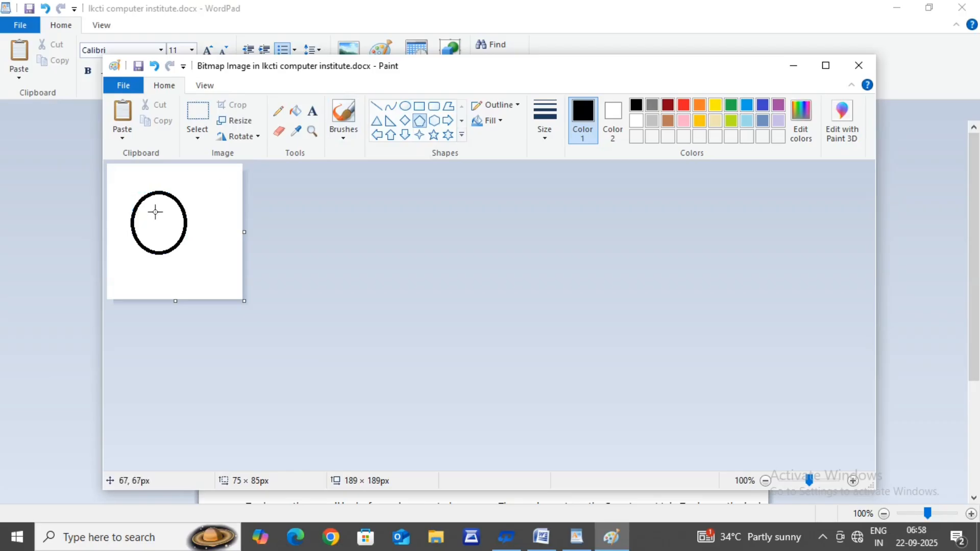
left_click_drag(153, 211, 210, 263)
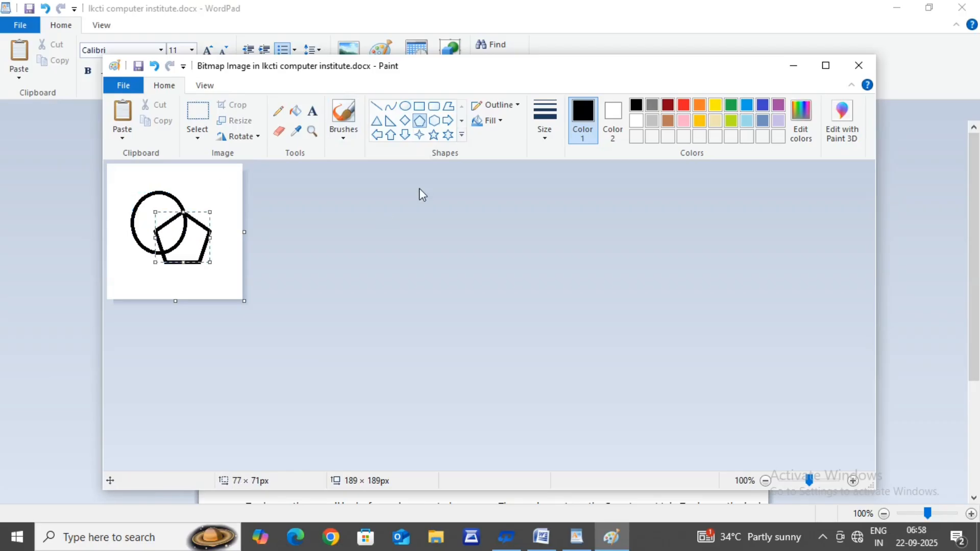
Step: Add a four-point star overlapping the ellipse and pentagon, update the document with the drawing and return to WordPad
left_click(419, 135)
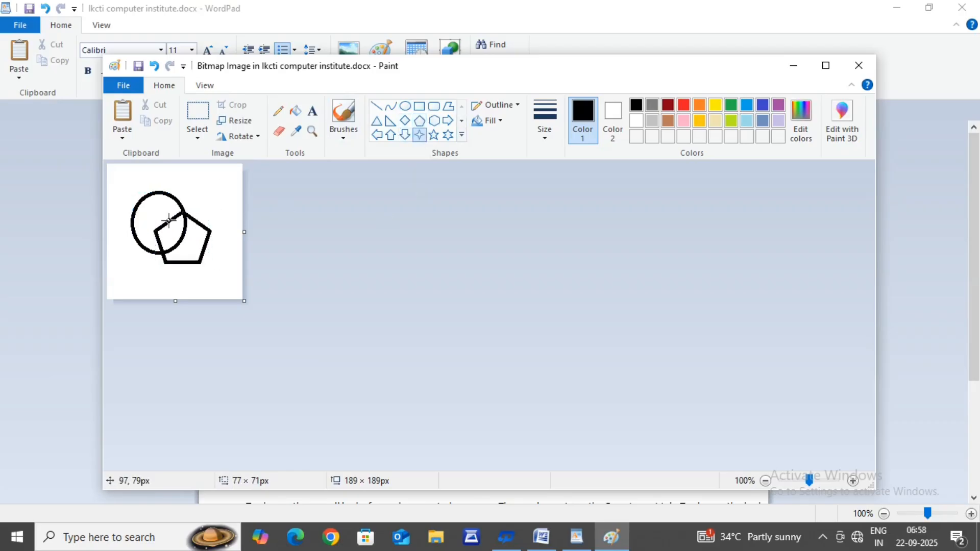
left_click_drag(144, 214, 199, 254)
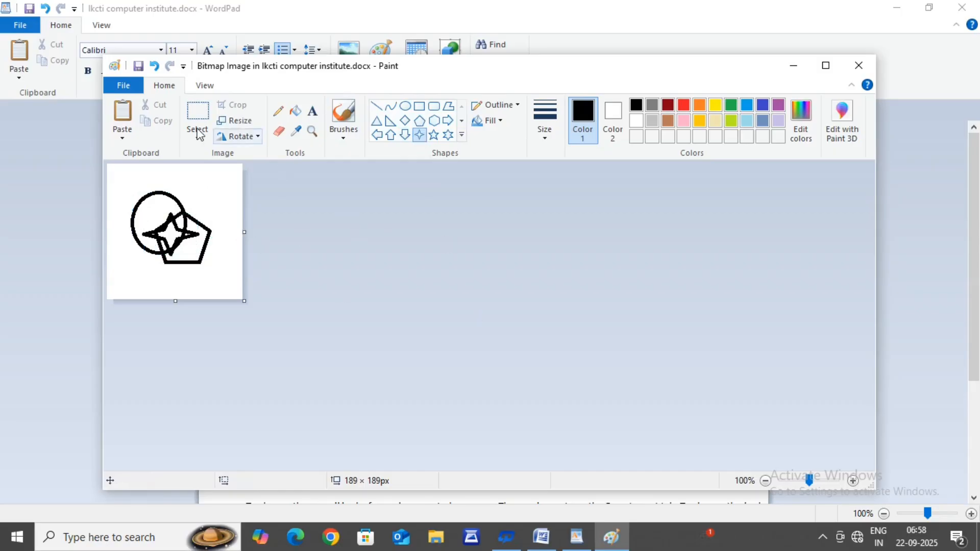
left_click(116, 83)
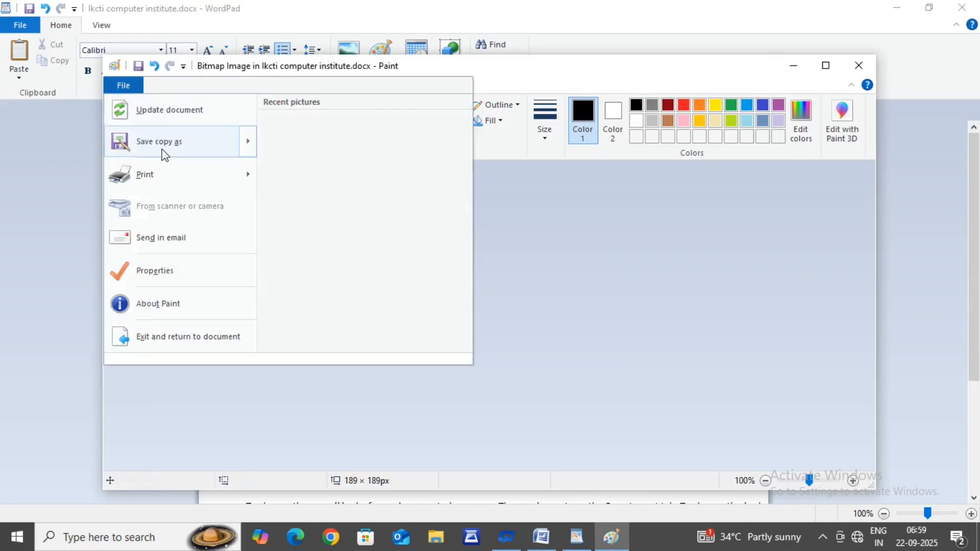
left_click(167, 121)
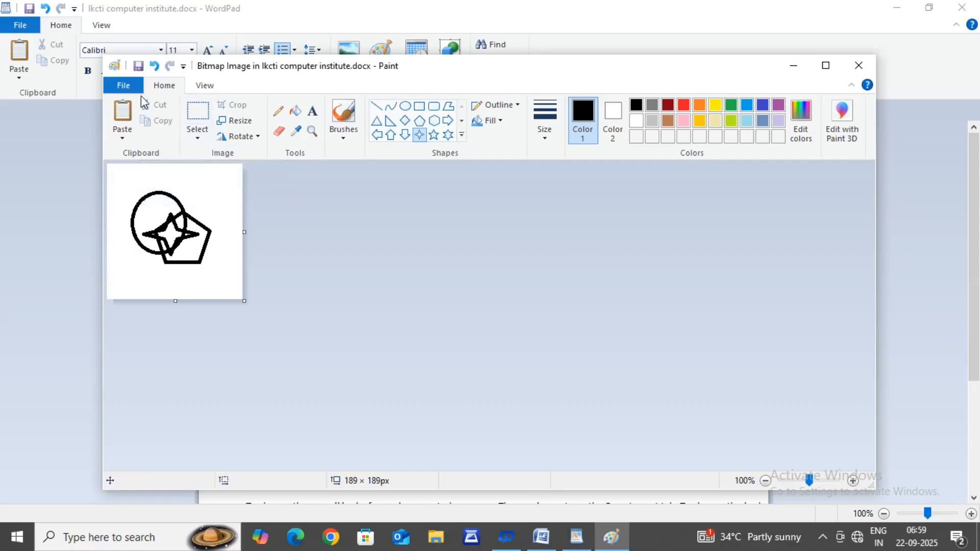
left_click(124, 85)
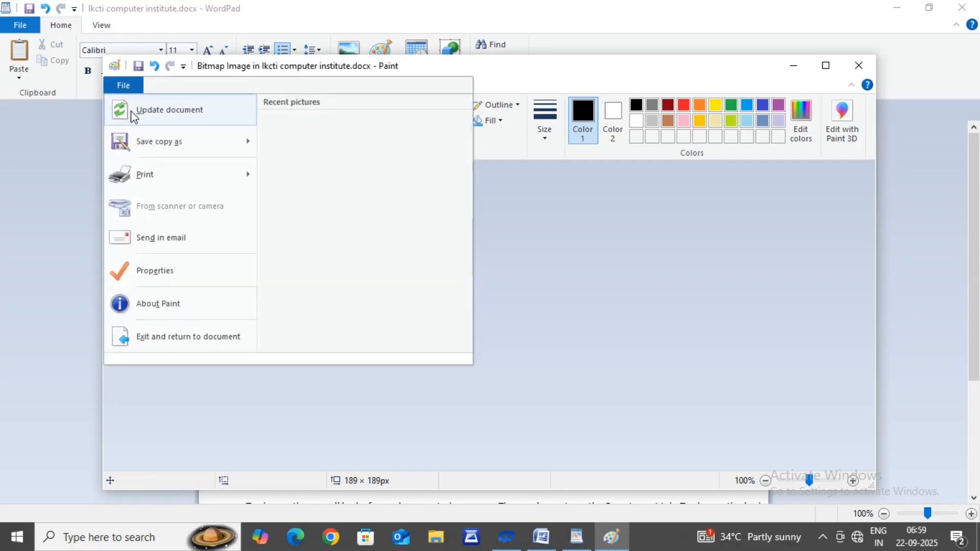
mouse_move(140, 142)
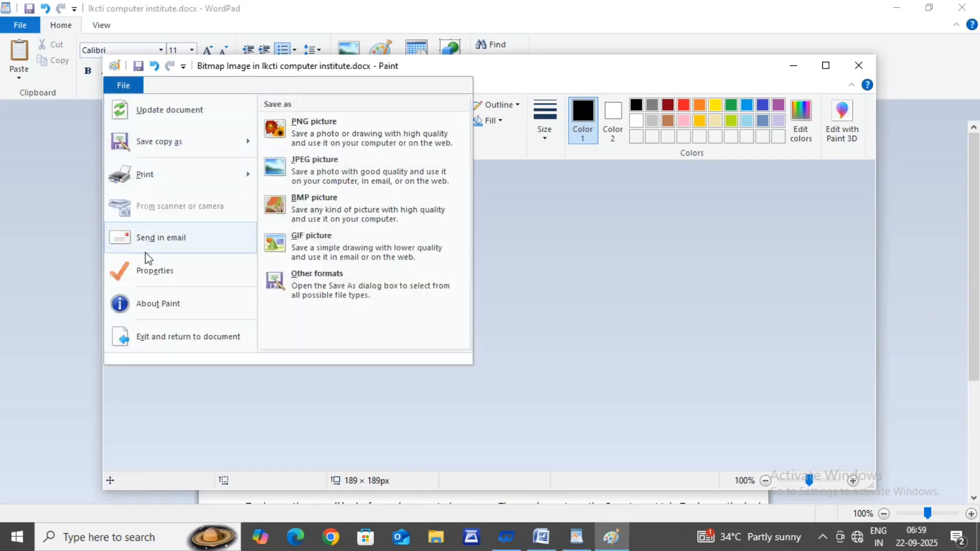
left_click(169, 338)
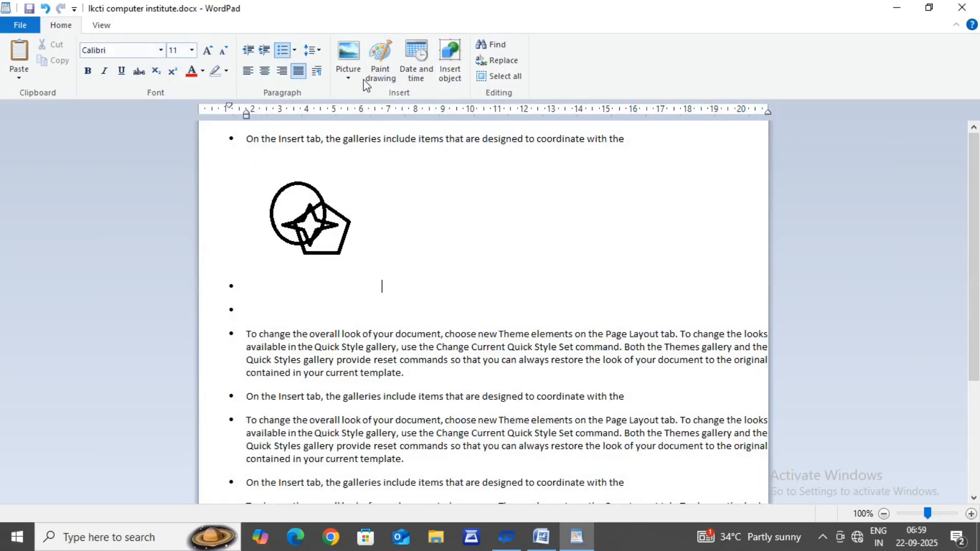
Step: Insert the current date beside the drawing in the format "Monday, 22 September, 2025"
left_click(416, 60)
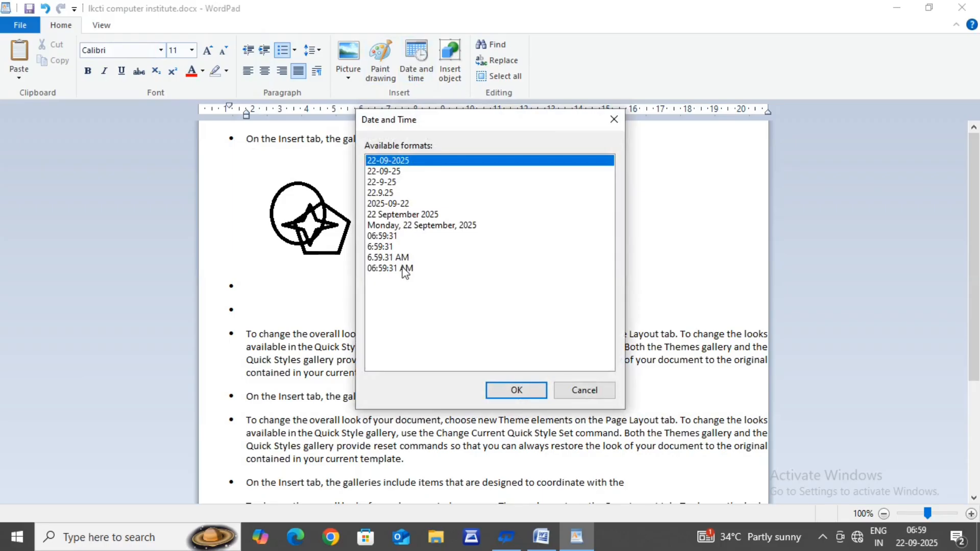
left_click(405, 227)
left_click(495, 389)
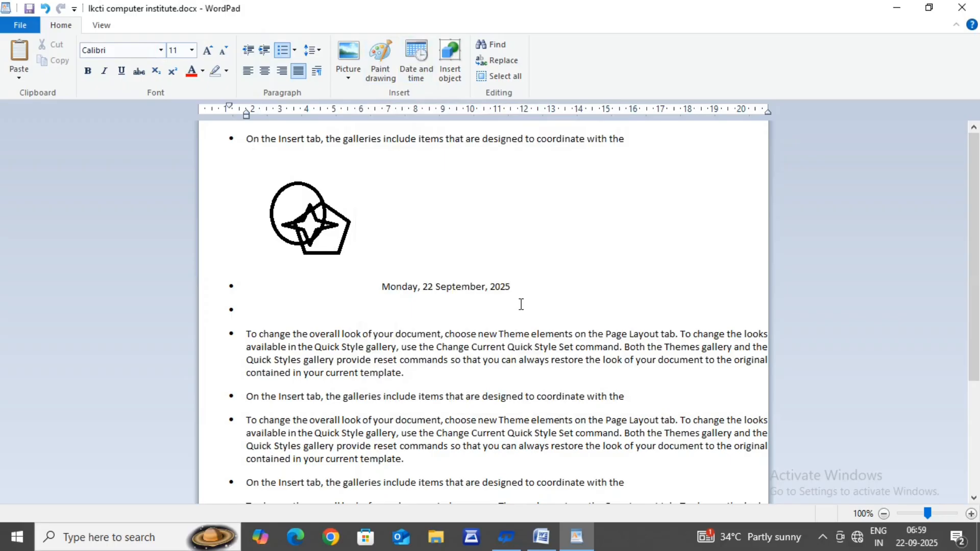
Step: Insert a new Microsoft Excel Worksheet object directly after the date
left_click(447, 72)
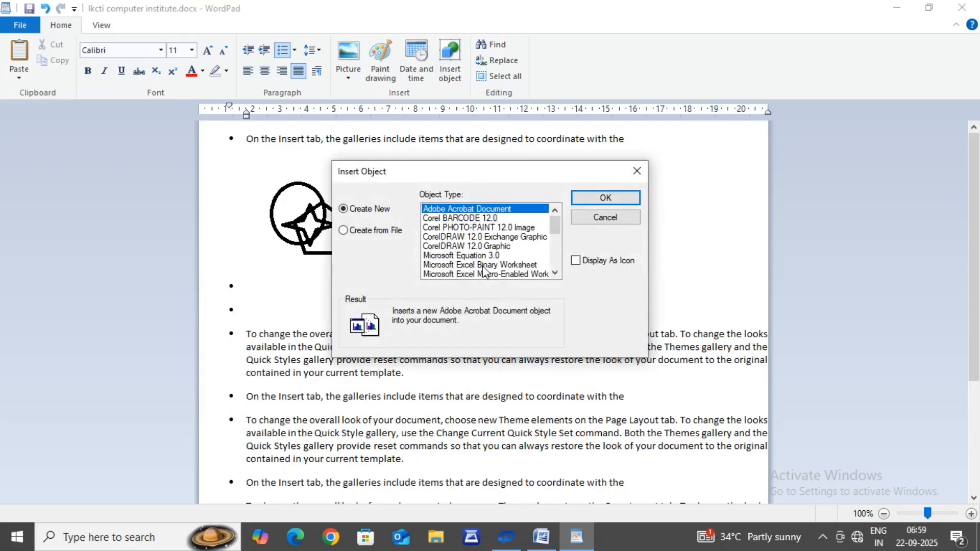
left_click(555, 274)
left_click(555, 273)
left_click(555, 274)
left_click(555, 274)
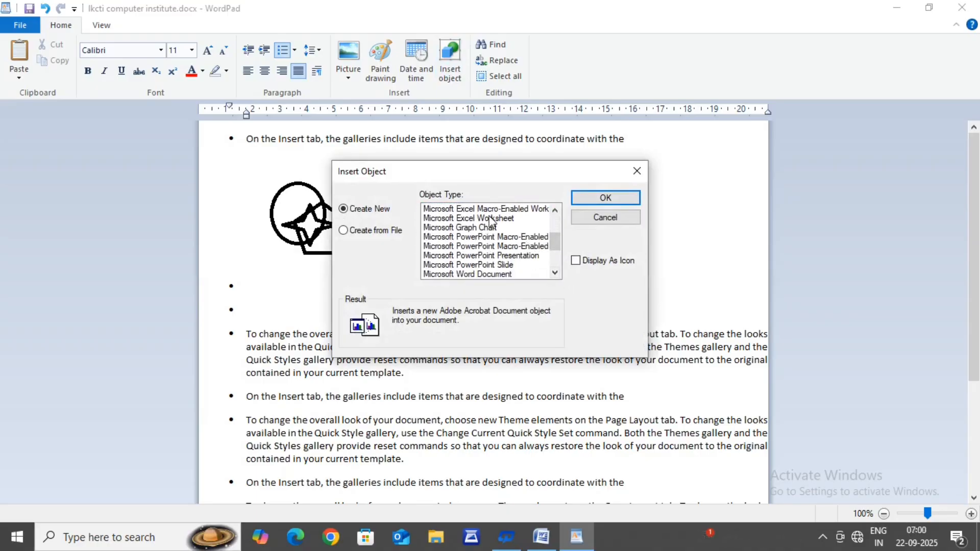
left_click(555, 210)
left_click(555, 210)
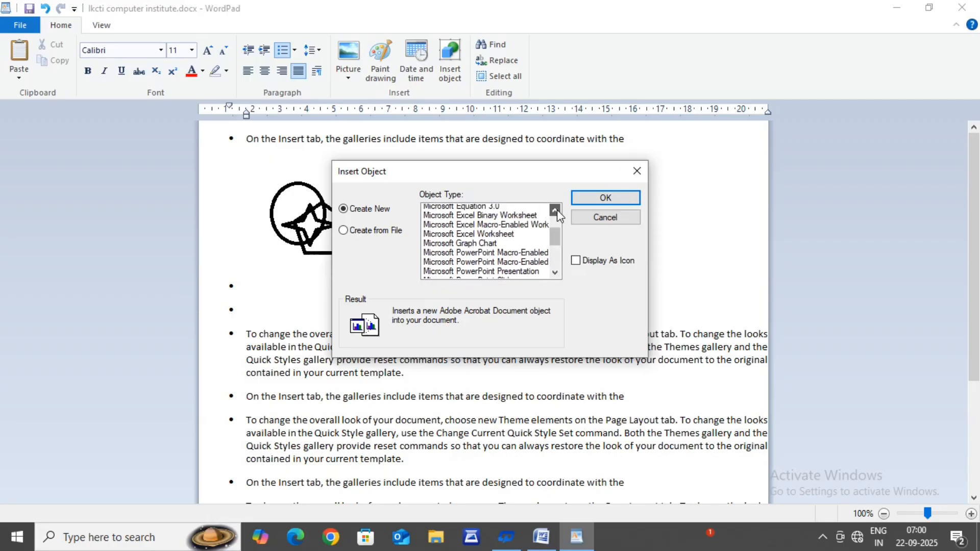
left_click(474, 238)
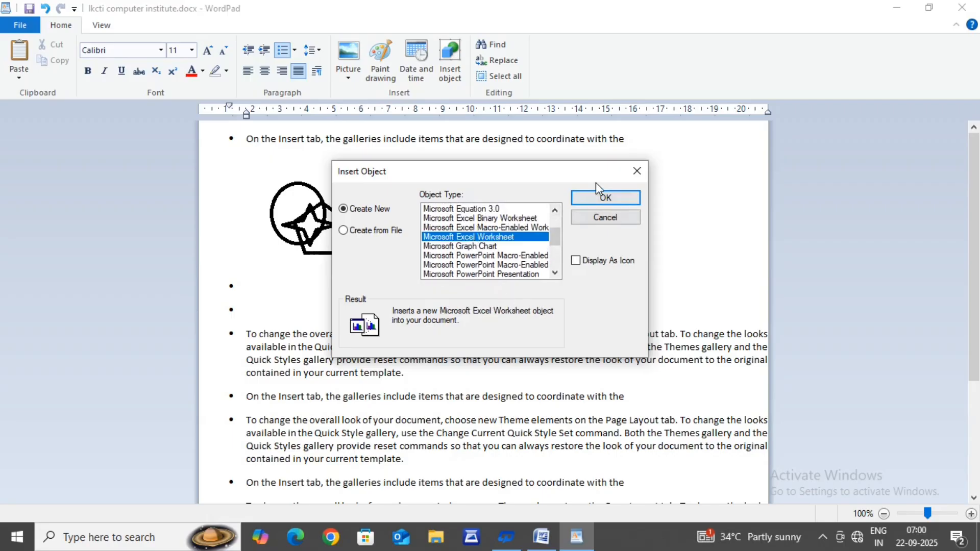
left_click(595, 196)
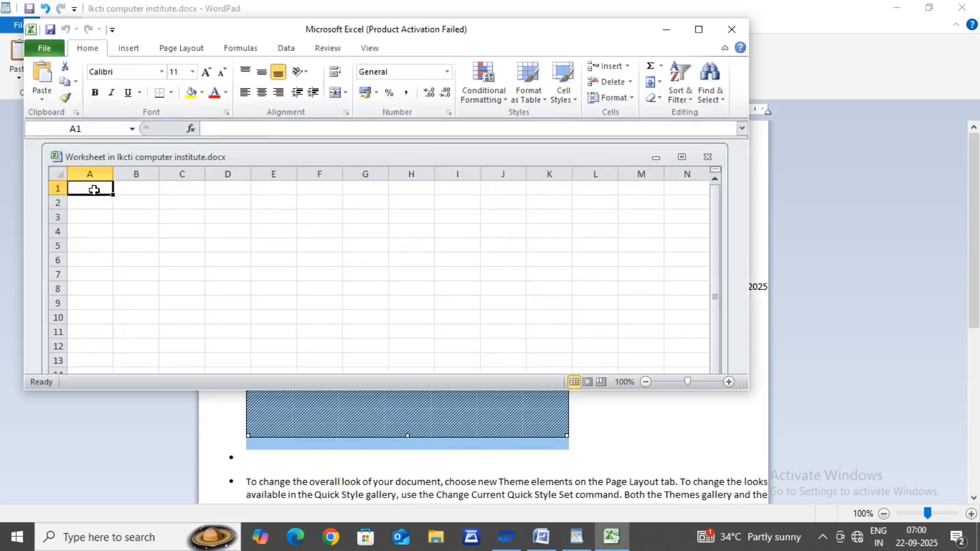
Step: Enter 2 in cell A1 and 4 in cell A2 of the embedded worksheet
key("Return")
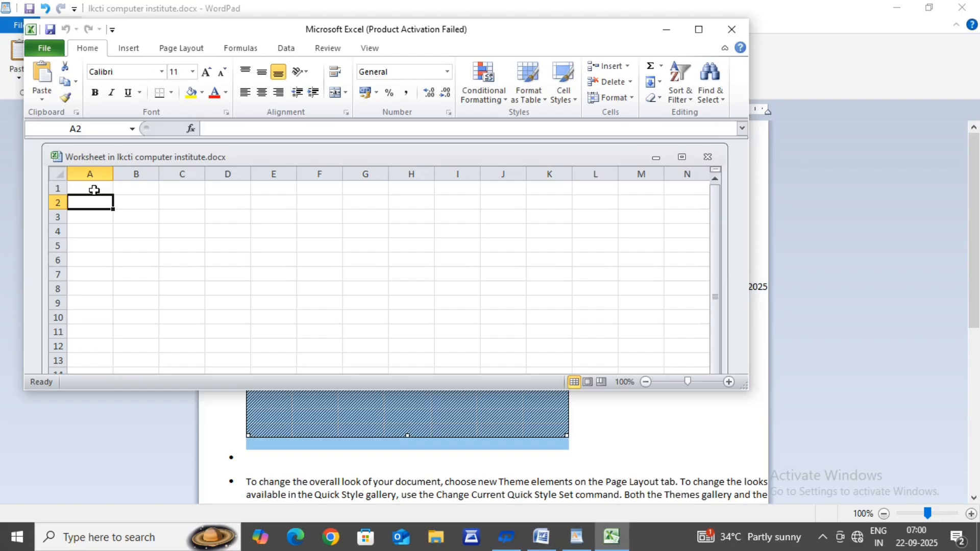
left_click(94, 190)
type("2")
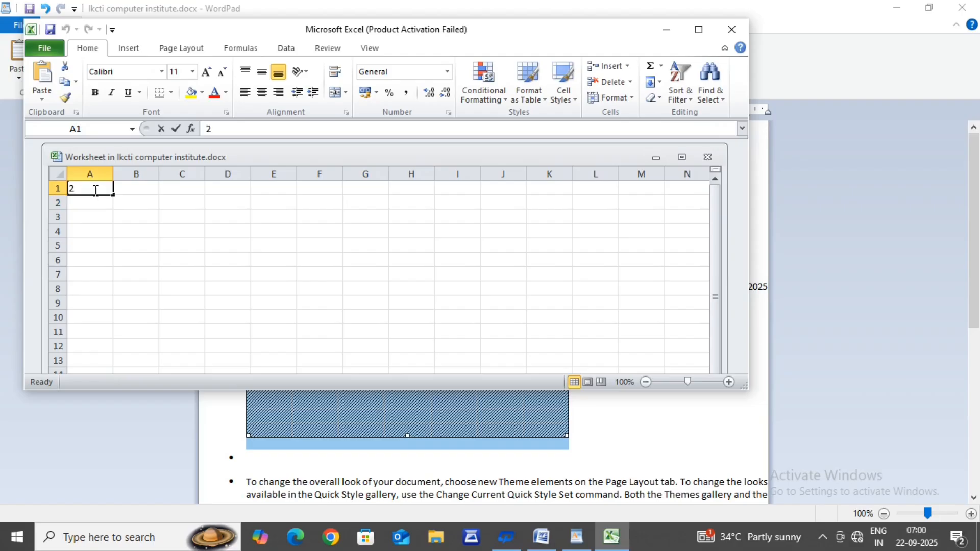
key("Return")
type("4")
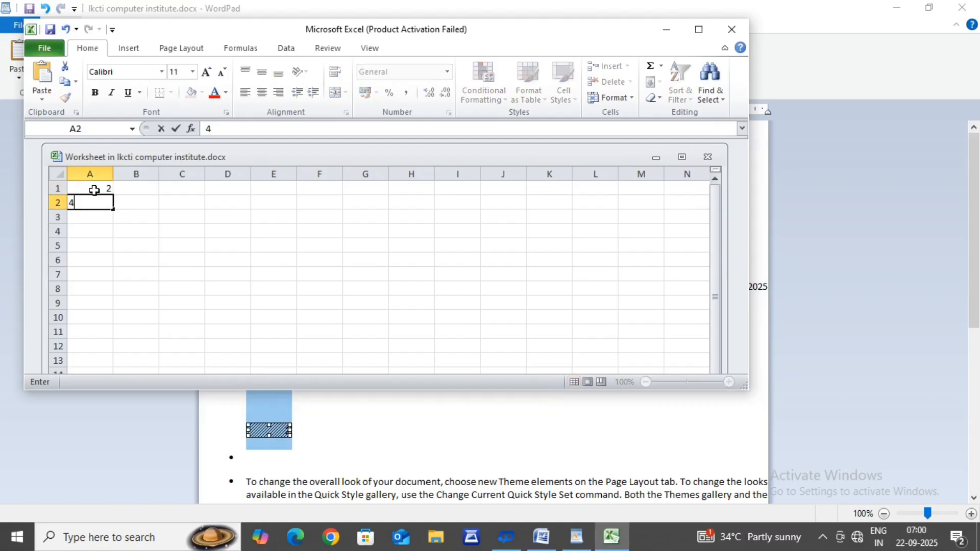
key("Return")
Step: Try to fill down from cell A1 alone into A2, and re-enter 4 in A2
left_click(94, 190)
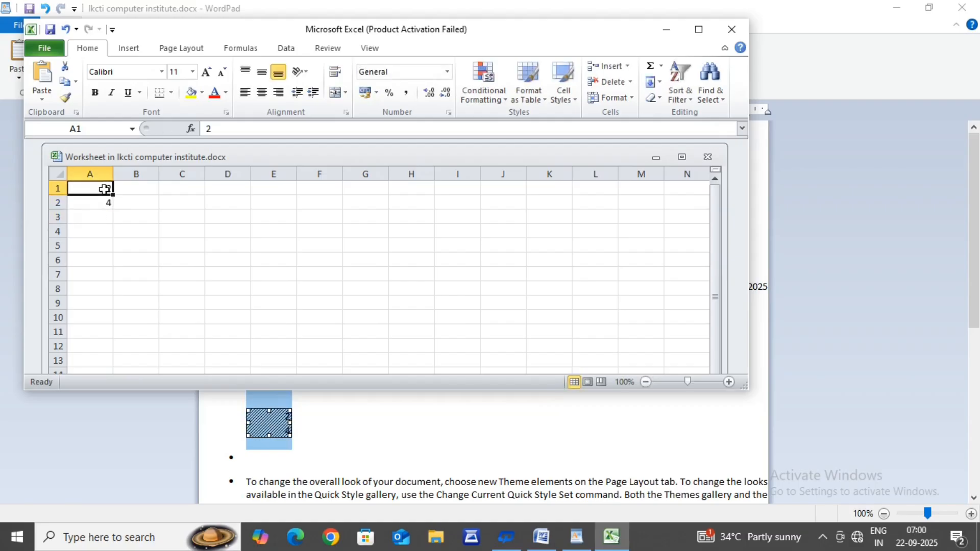
left_click_drag(113, 195, 113, 209)
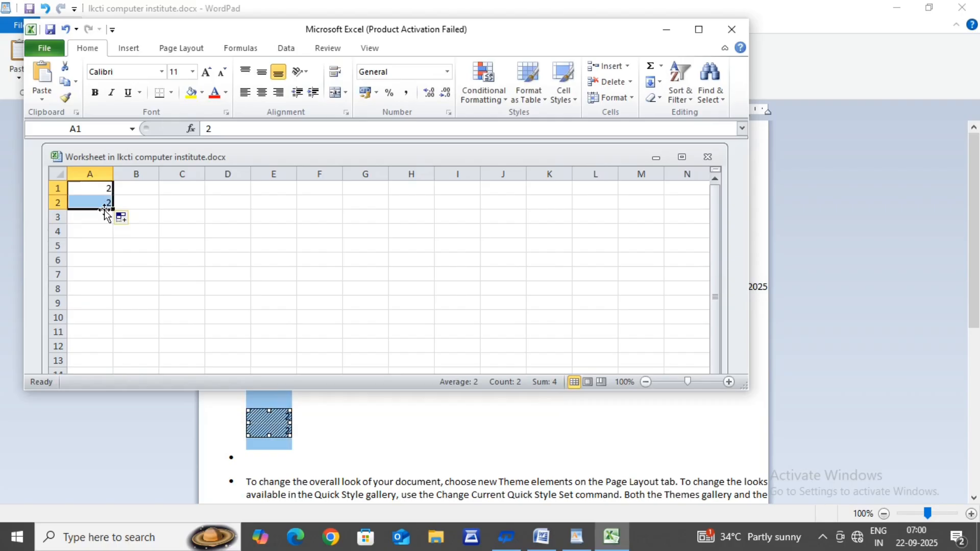
left_click(87, 190)
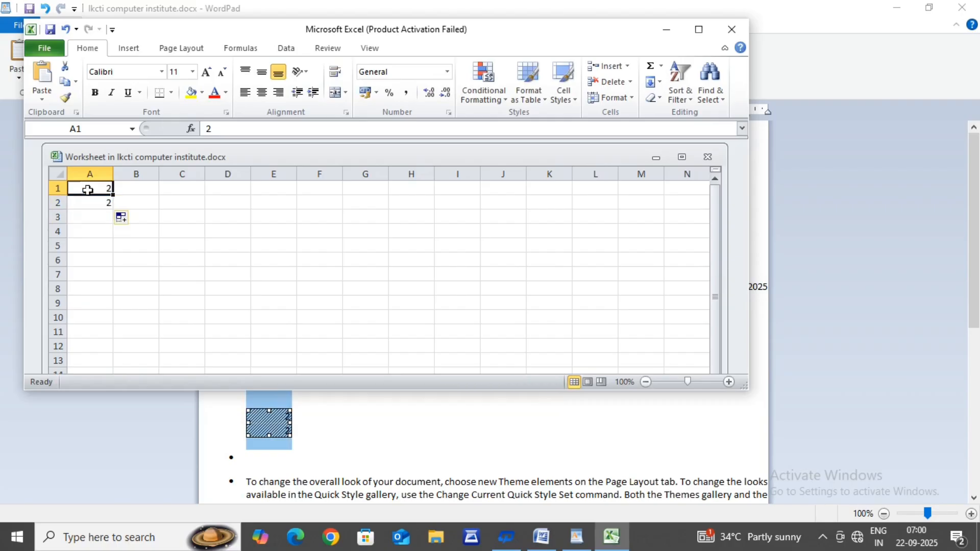
key("Down")
type("4")
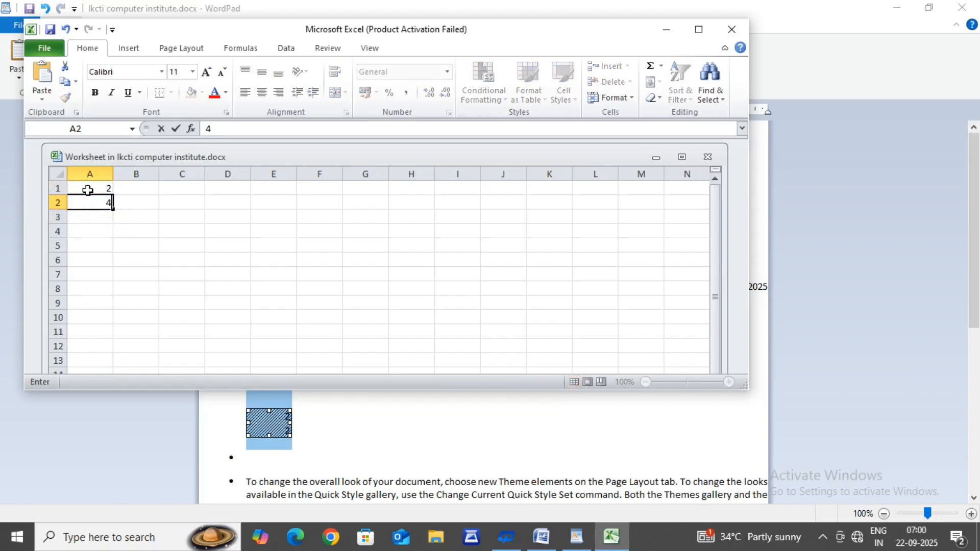
Step: Extend the series from A1:A2 down to A10, close the worksheet and deselect the embedded object in the WordPad document
left_click_drag(88, 190, 115, 322)
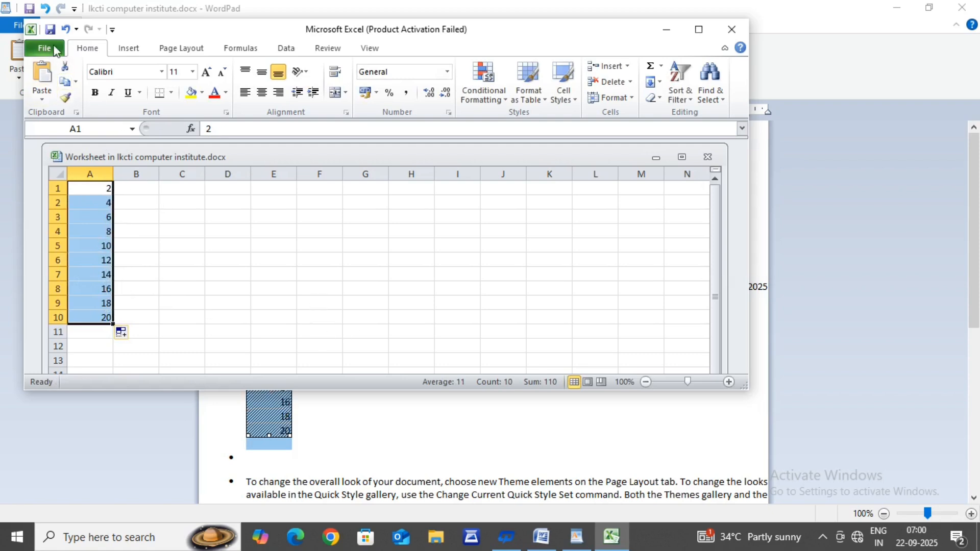
left_click(732, 30)
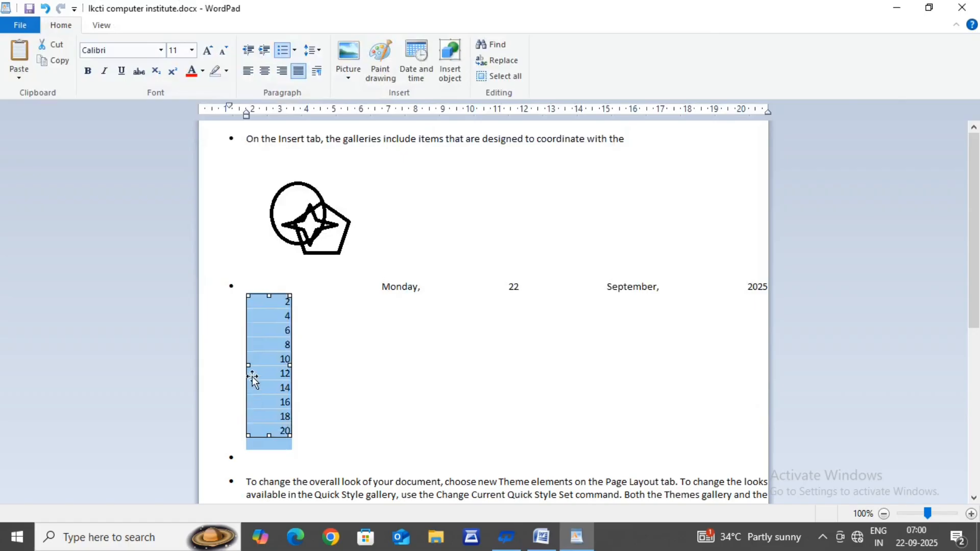
left_click(319, 389)
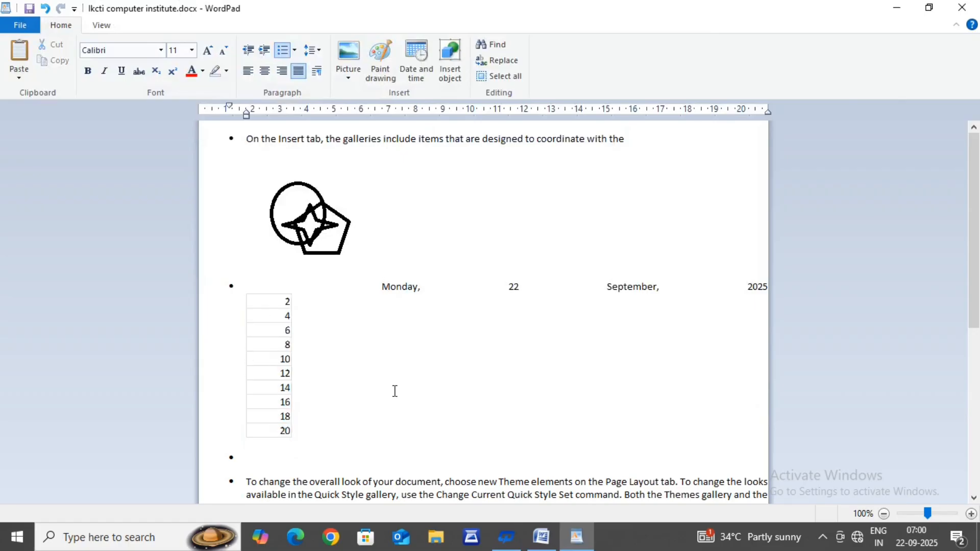
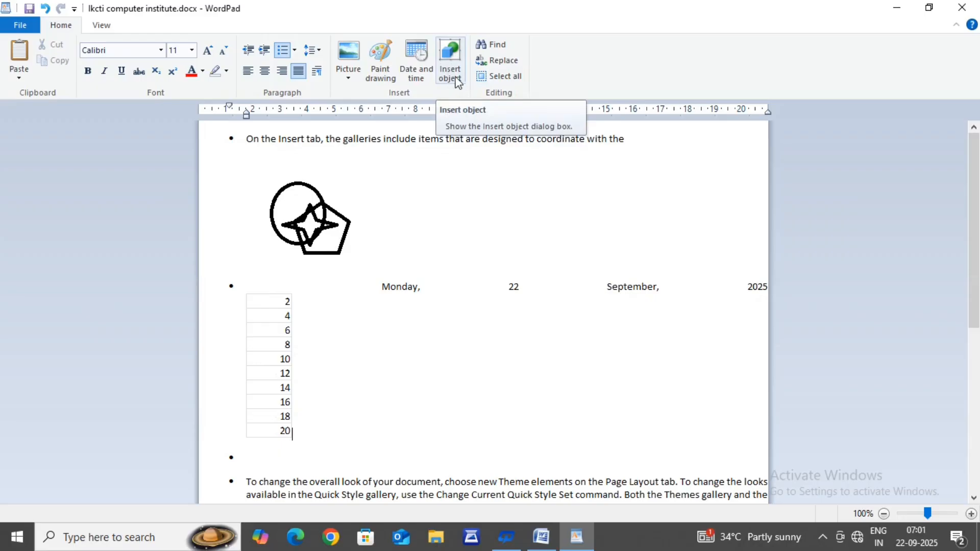
Step: Find the next occurrence of "on", first as any match and again with whole-word matching only, and close the search
left_click(501, 46)
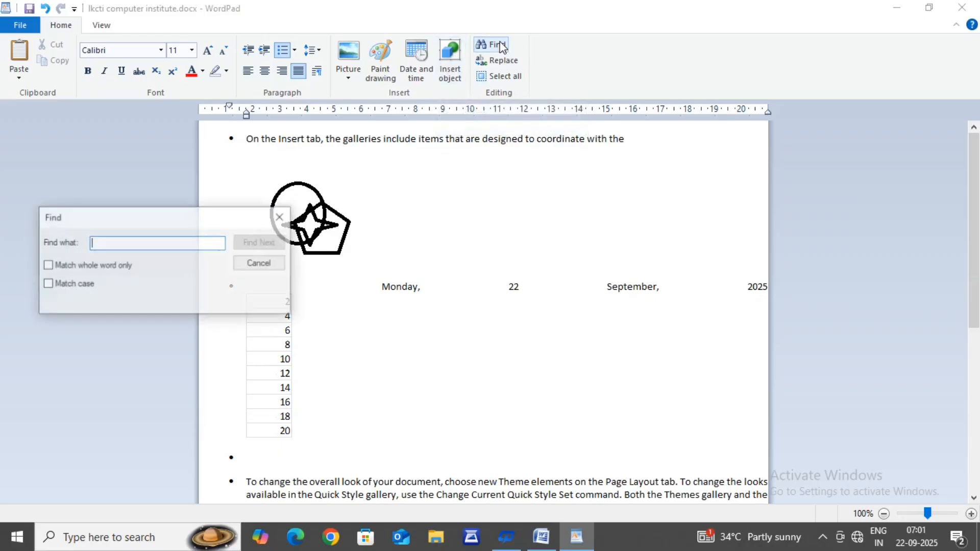
type("on")
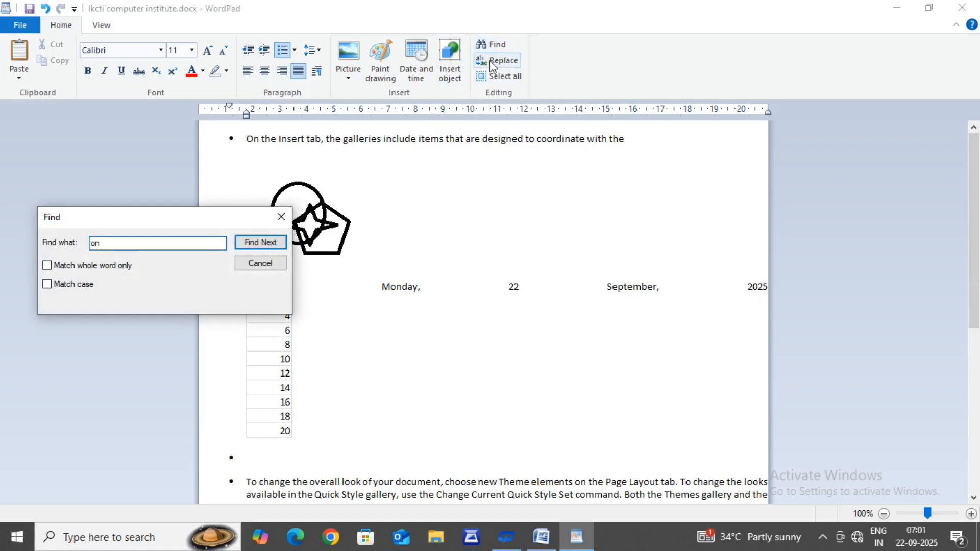
left_click(253, 249)
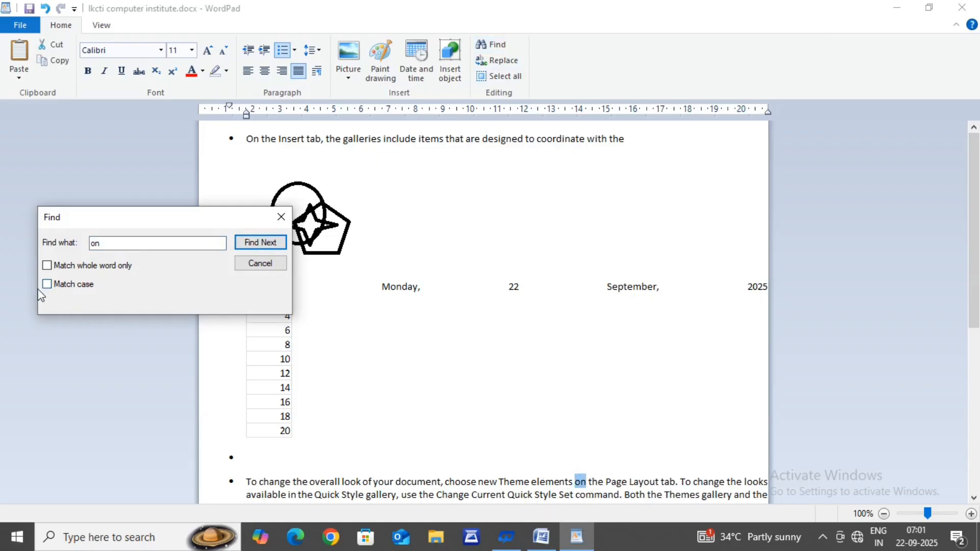
left_click(47, 266)
left_click(258, 244)
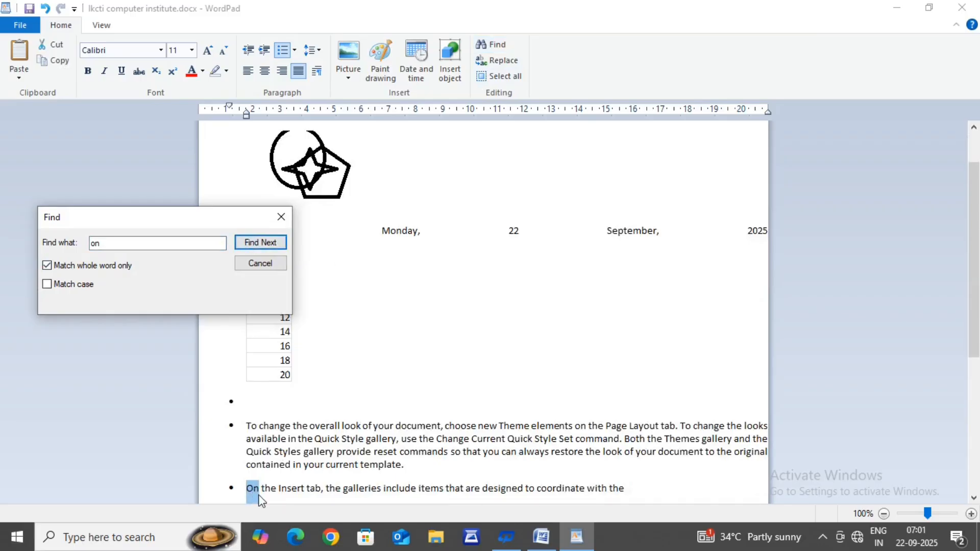
left_click(275, 270)
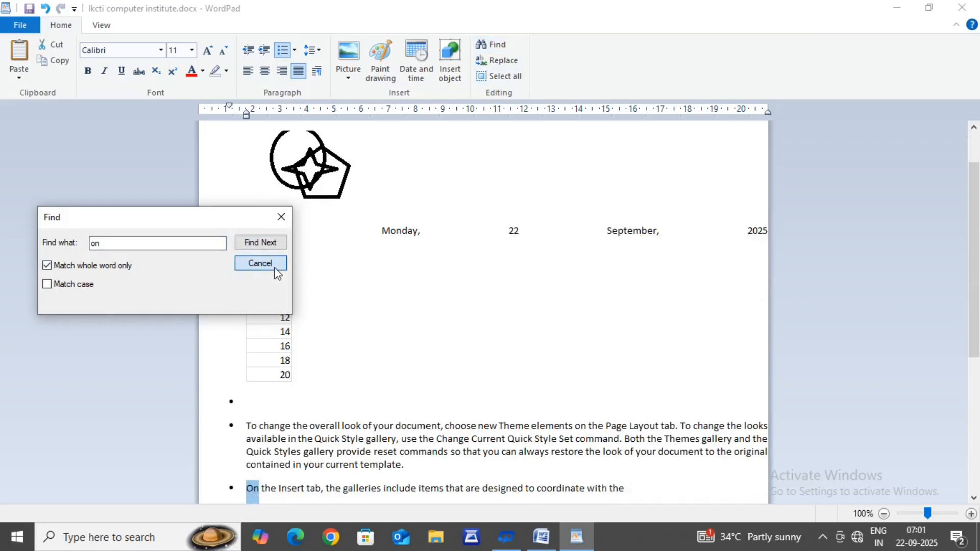
Step: Replace all whole-word occurrences of "On" with "lkcti" and highlight some of the replaced words in the bulleted text
left_click(499, 60)
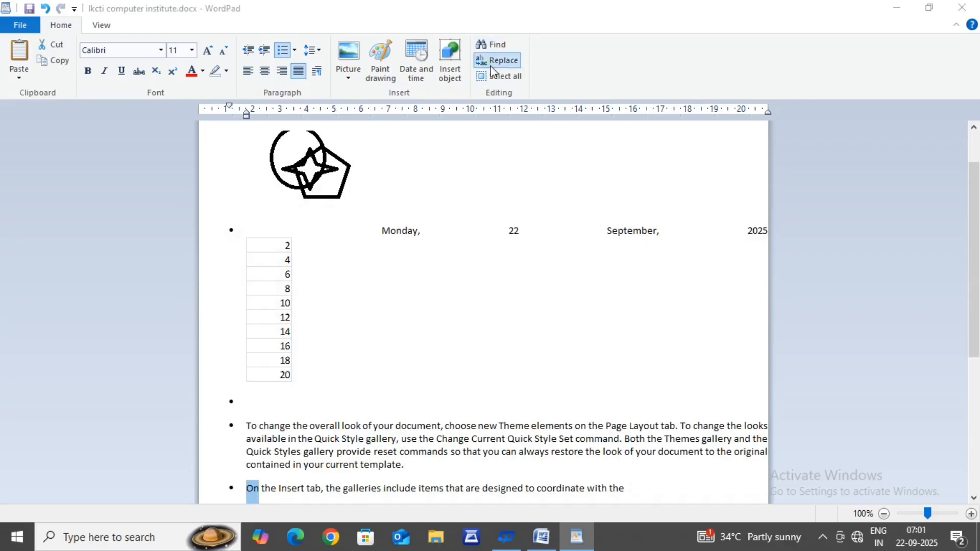
left_click(138, 229)
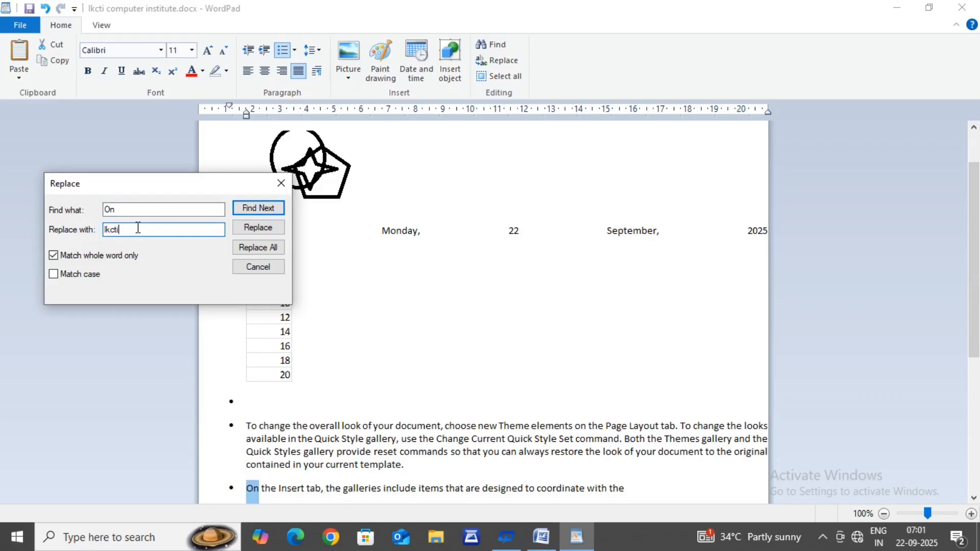
left_click(253, 248)
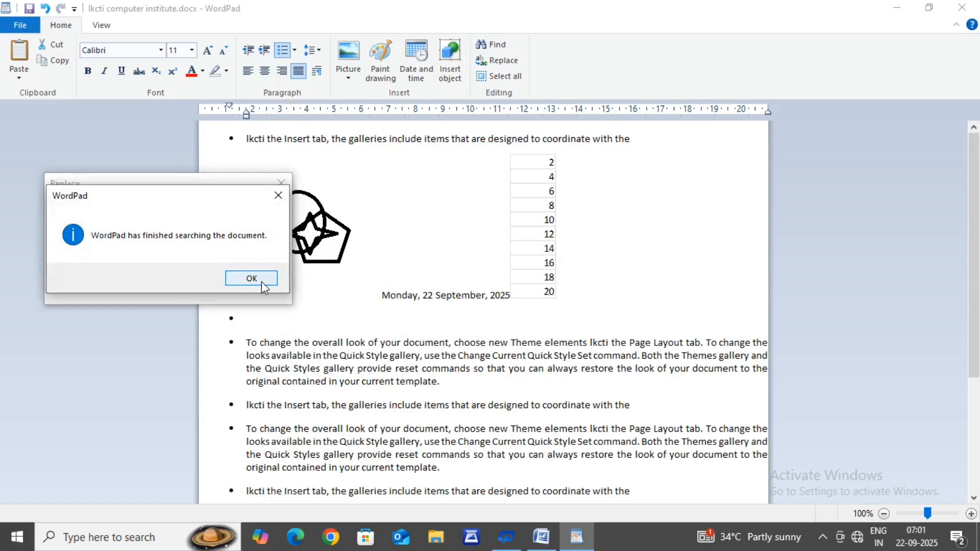
left_click(262, 281)
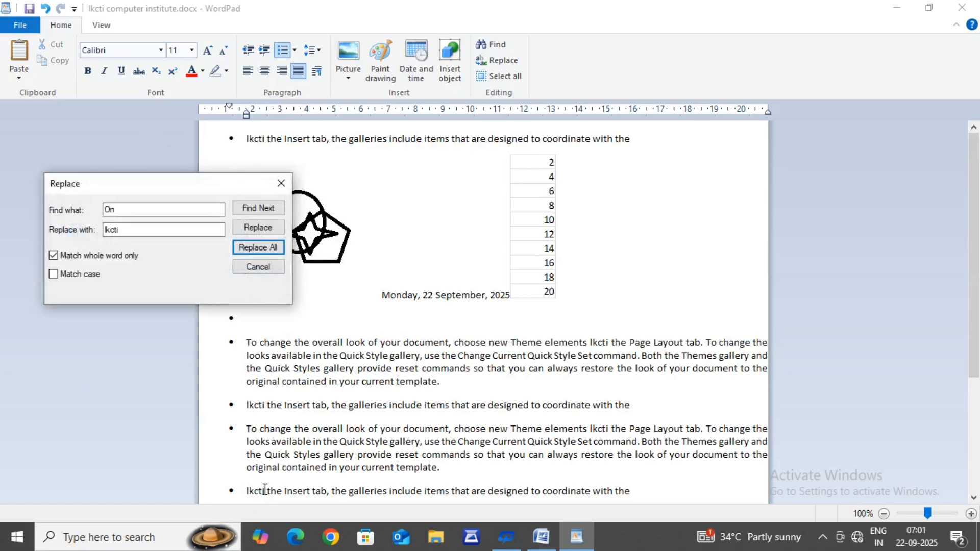
left_click(242, 492)
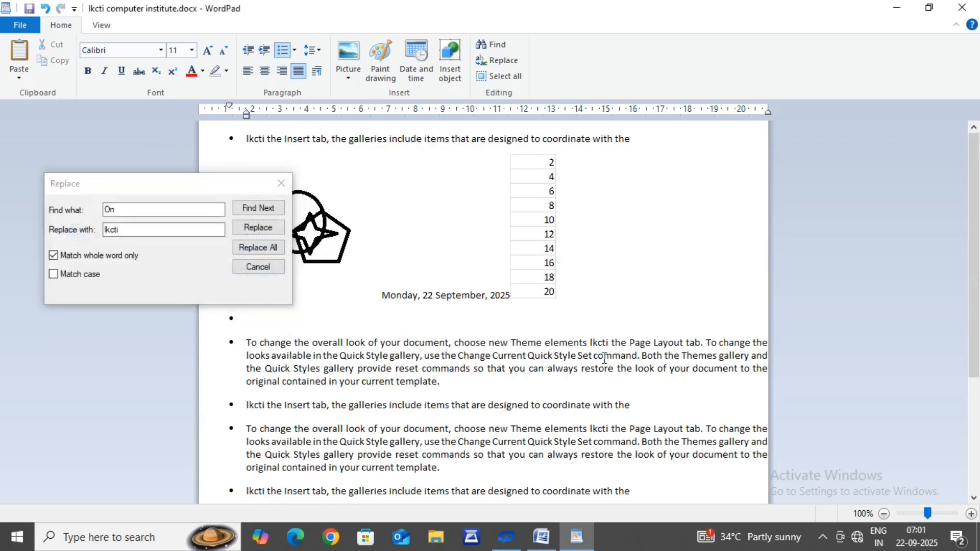
left_click_drag(610, 348, 589, 348)
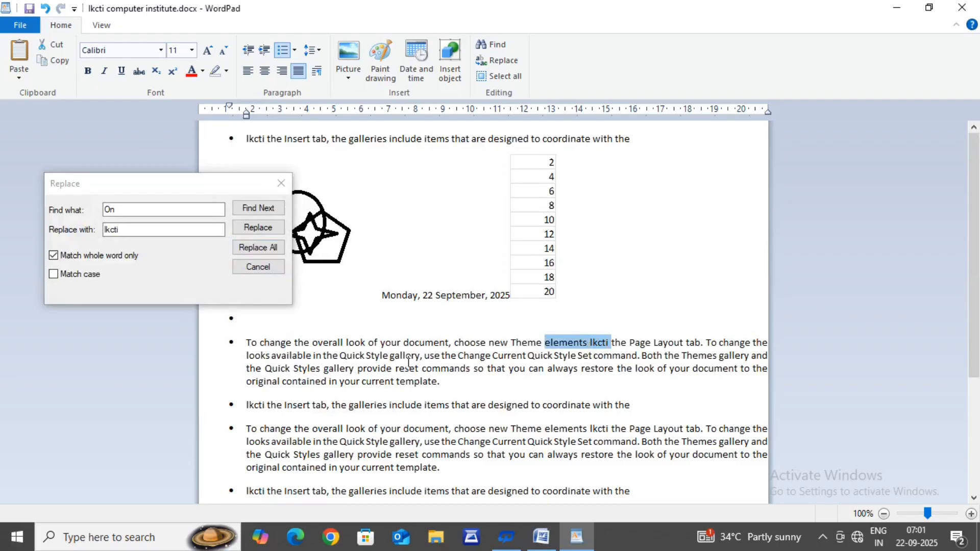
left_click(373, 381)
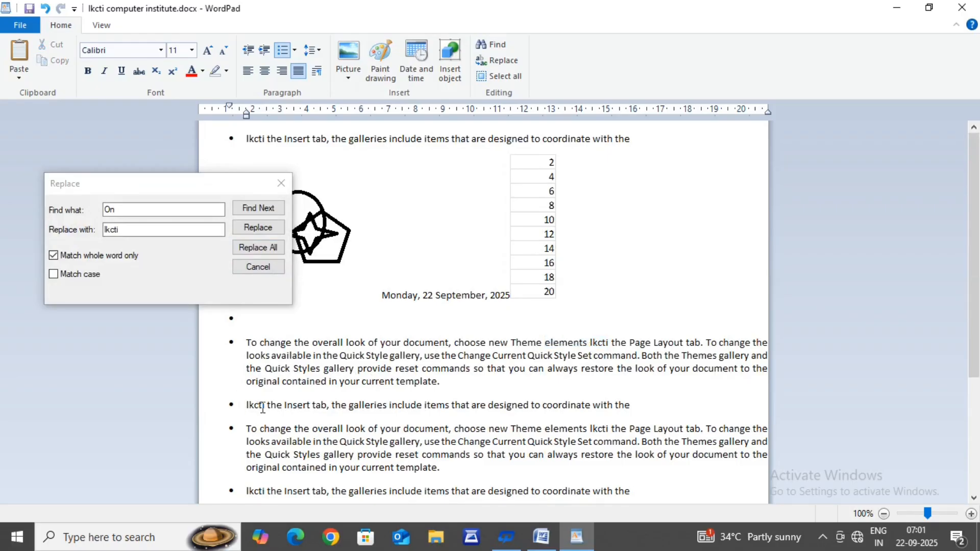
left_click_drag(262, 406, 244, 407)
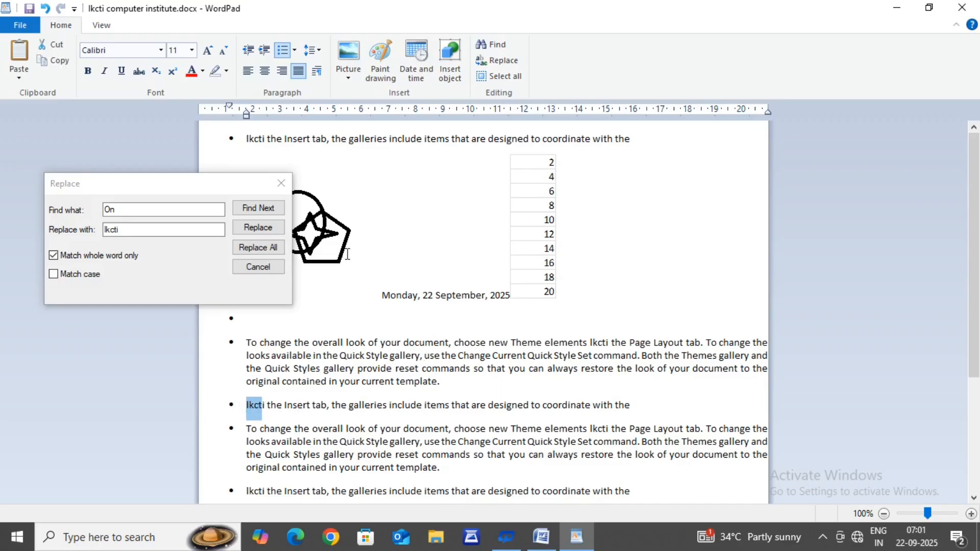
Step: Try to replace all whole-word occurrences of "On" with "on", and close the replace dialog
left_click(137, 234)
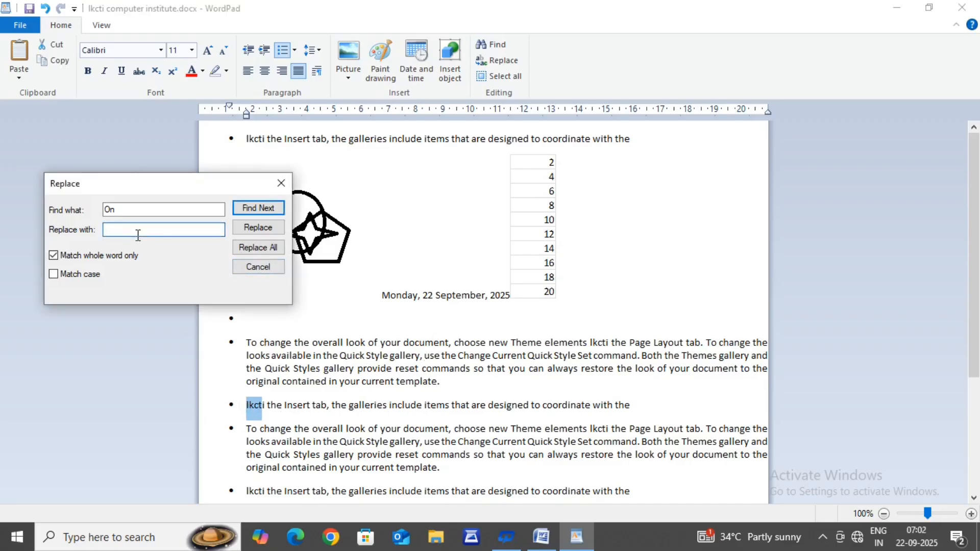
type("on")
left_click(258, 247)
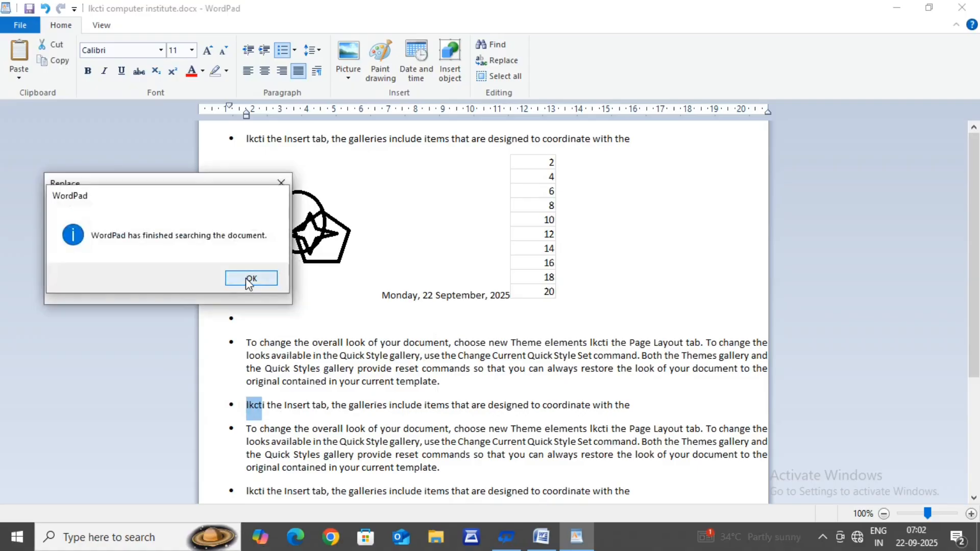
left_click(250, 279)
left_click(247, 247)
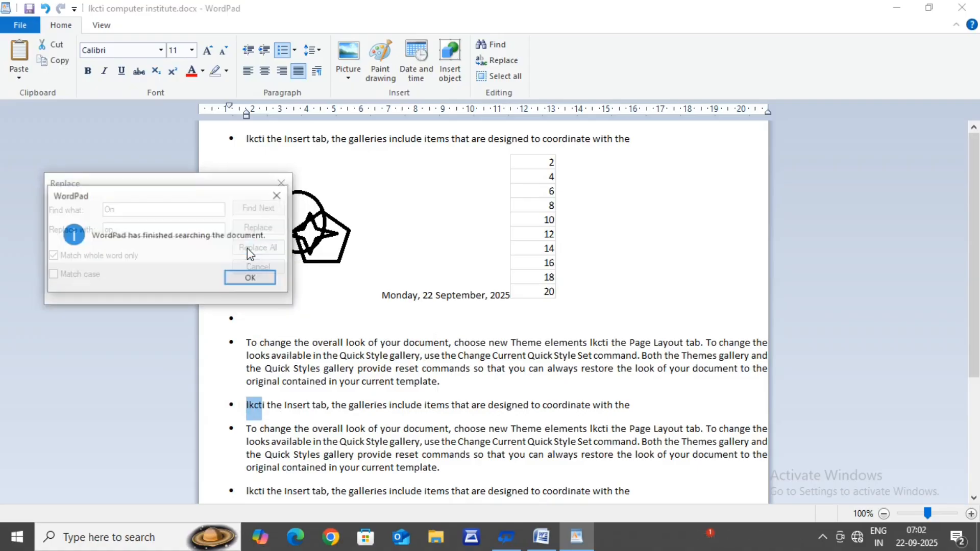
left_click(252, 282)
left_click(258, 267)
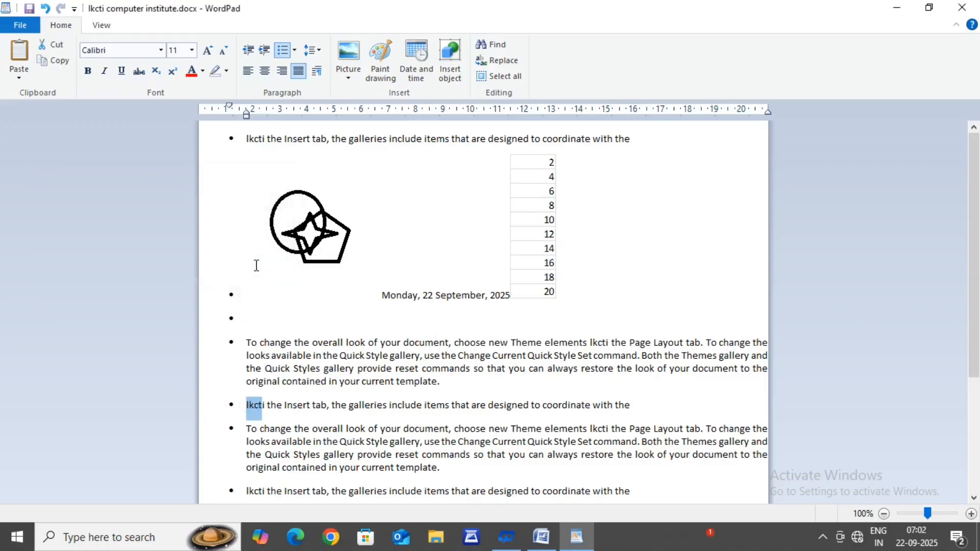
Step: Select the entire content of the document and look through the selection
left_click(525, 470)
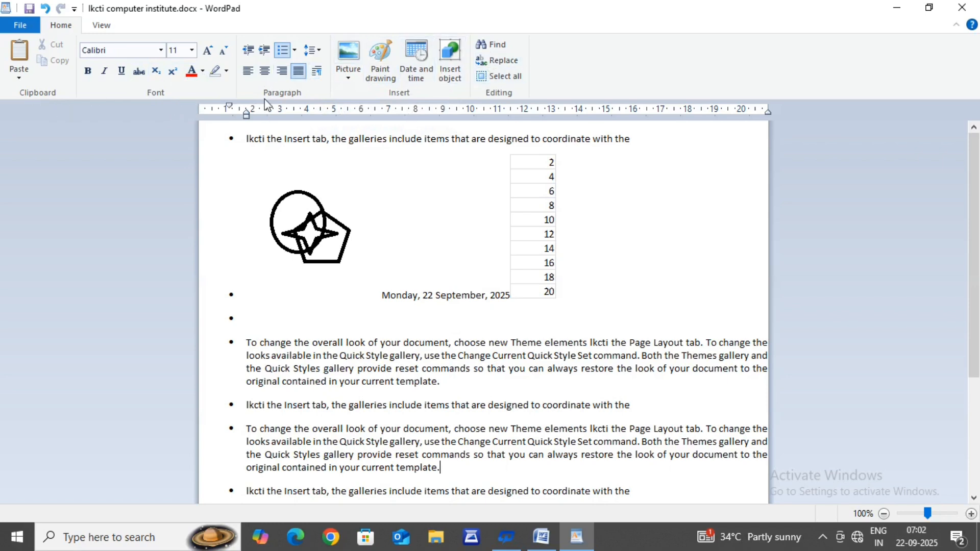
left_click(502, 76)
scroll(465, 276, "up", 5)
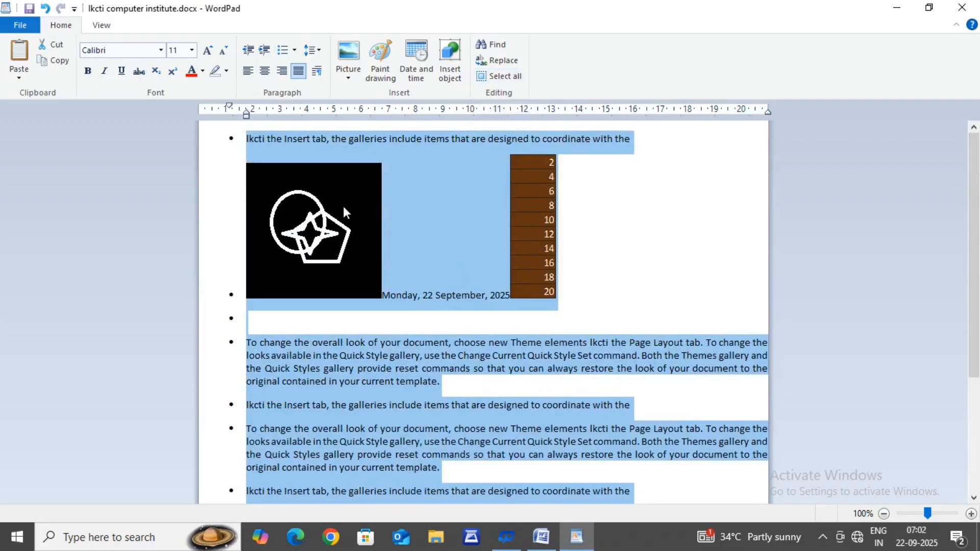
scroll(356, 333, "down", 5)
scroll(356, 333, "up", 5)
Step: Magnify the document view in repeated 10% increments to at least 250%
left_click(99, 29)
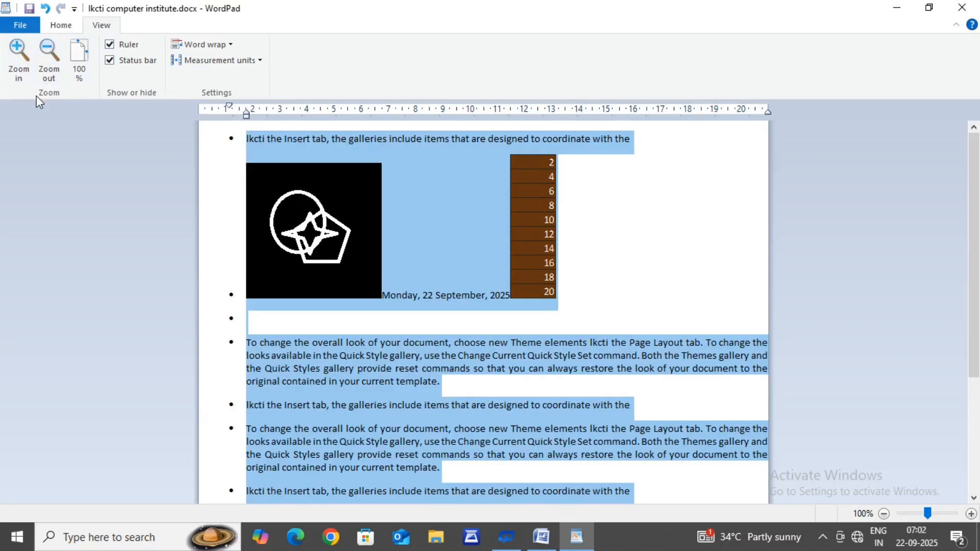
left_click(20, 67)
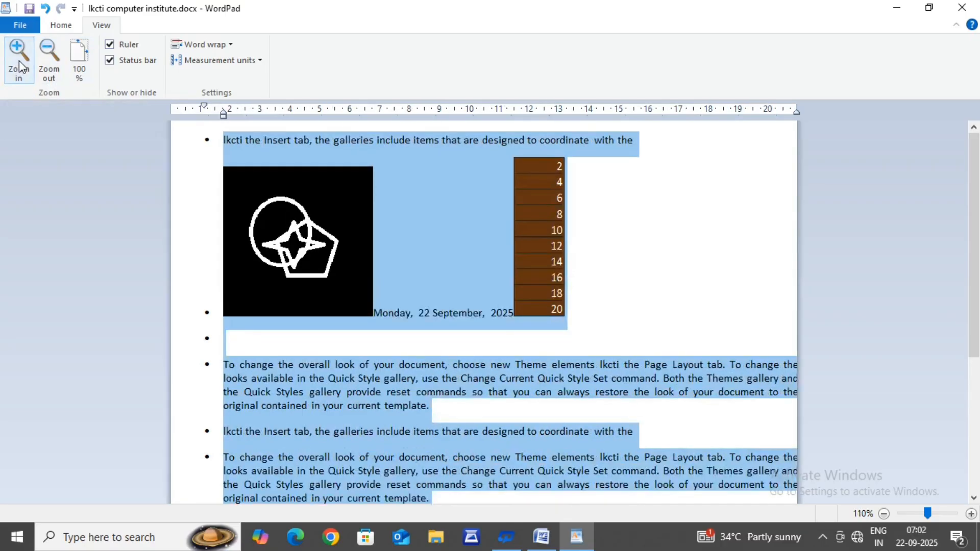
left_click(21, 67)
left_click(19, 66)
left_click(20, 66)
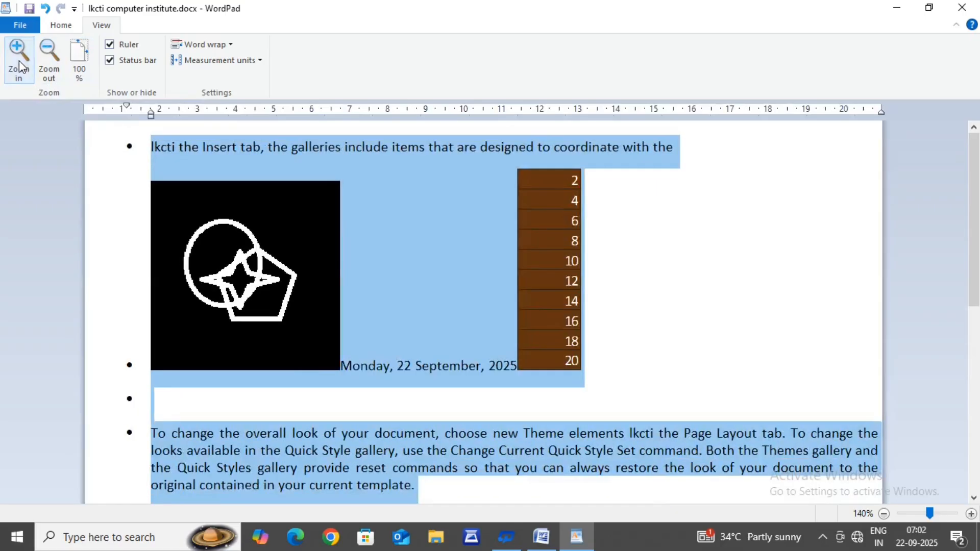
left_click(19, 67)
left_click(19, 66)
left_click(20, 67)
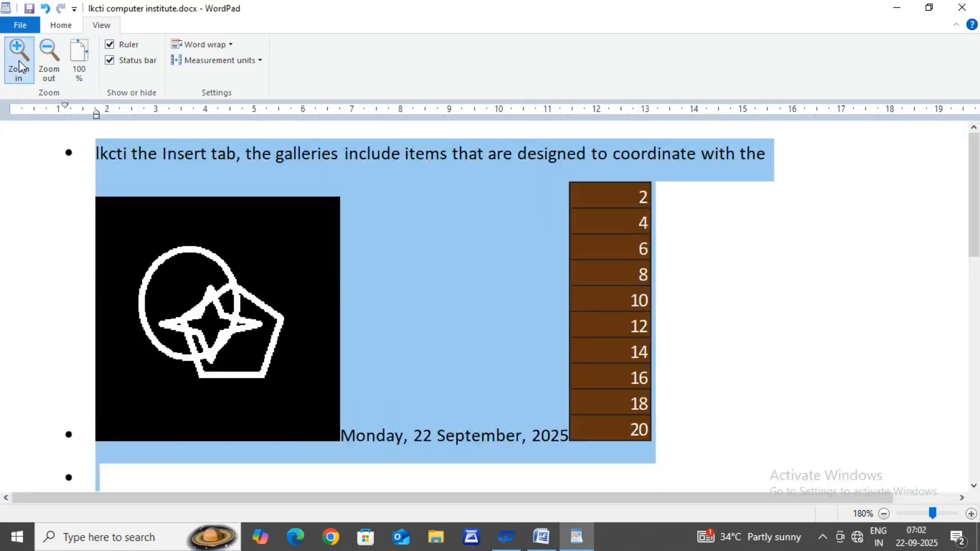
left_click(20, 66)
left_click(19, 67)
left_click(19, 61)
left_click(19, 61)
left_click(20, 62)
left_click(20, 62)
left_click(19, 62)
left_click(19, 61)
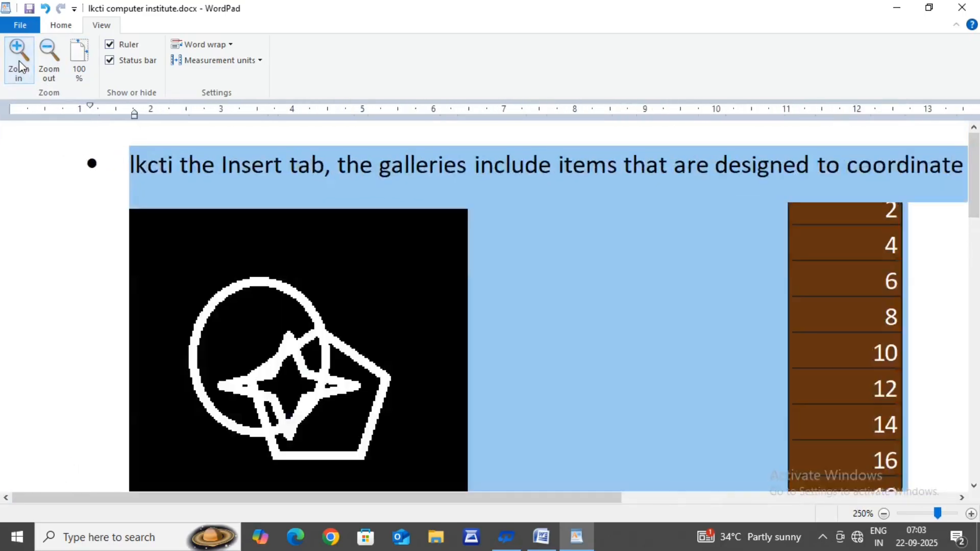
left_click(20, 61)
Step: Reduce the magnification of the document view step by step back to 100%
left_click(50, 61)
left_click(51, 61)
left_click(51, 61)
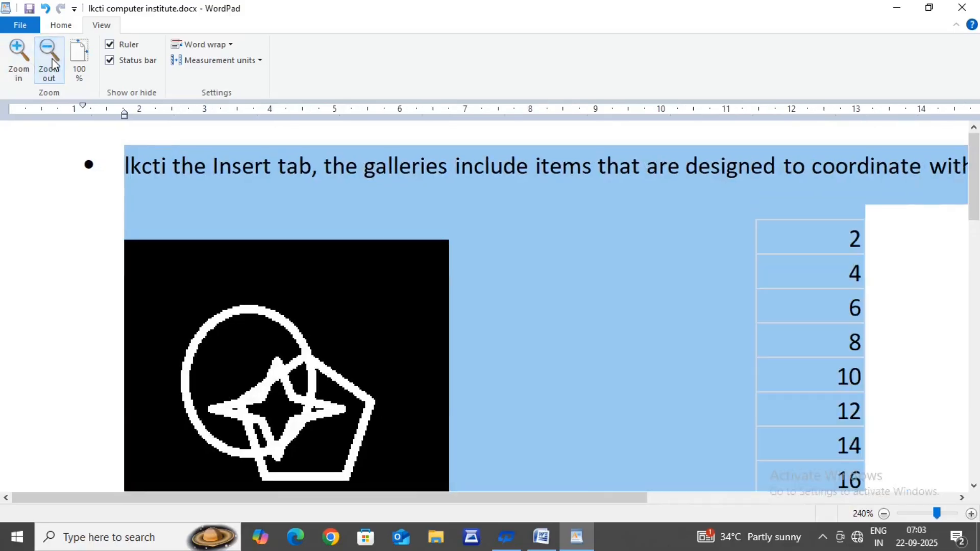
left_click(52, 62)
left_click(53, 62)
left_click(53, 63)
left_click(52, 63)
left_click(52, 63)
left_click(53, 63)
left_click(53, 63)
left_click(52, 63)
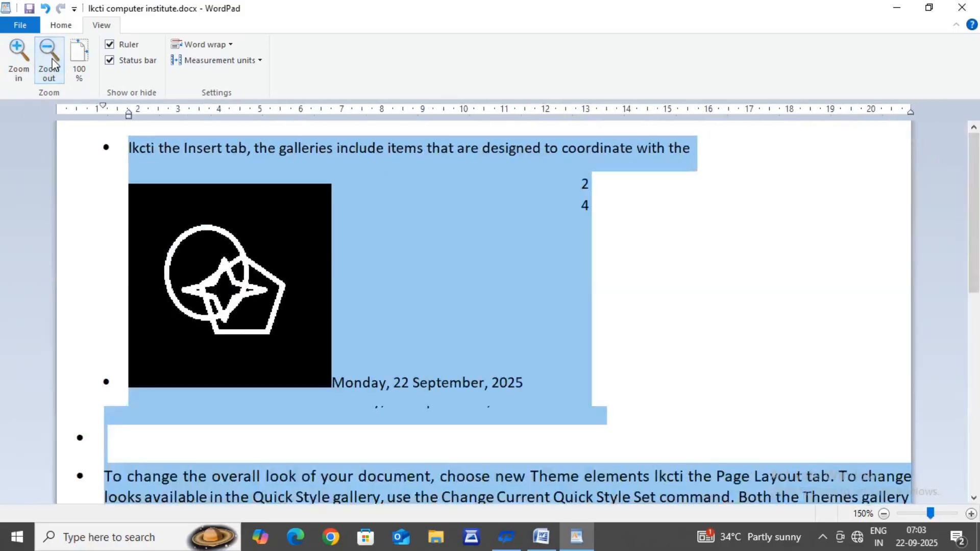
left_click(53, 63)
left_click(53, 63)
left_click(53, 64)
left_click(53, 64)
left_click(52, 63)
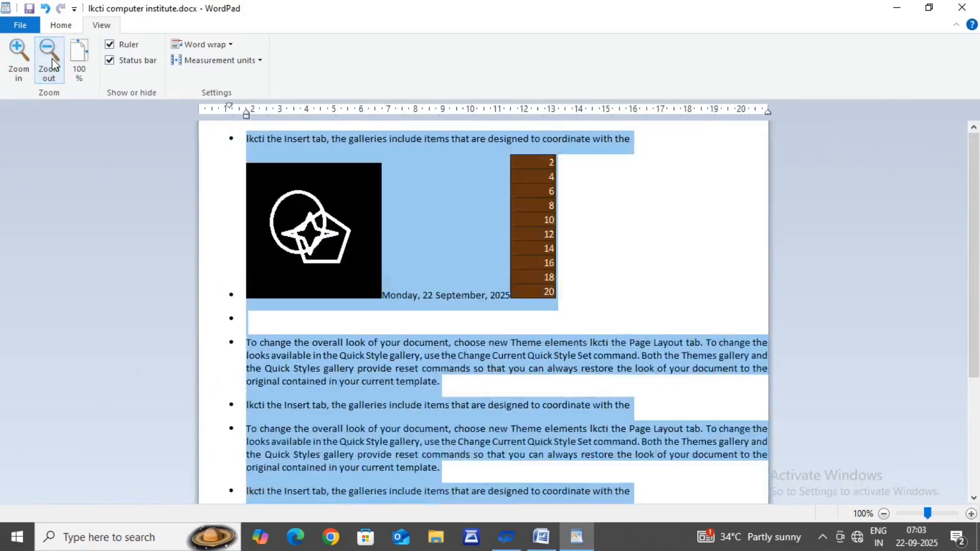
Step: Magnify the document view to 150%, then reset it directly to 100%
left_click(24, 62)
left_click(23, 61)
left_click(24, 60)
left_click(23, 60)
left_click(23, 61)
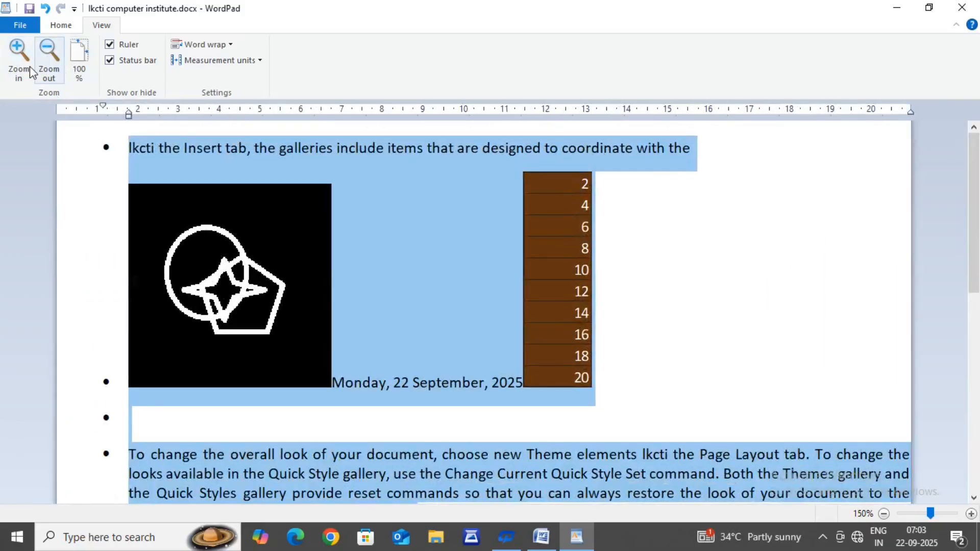
left_click(75, 56)
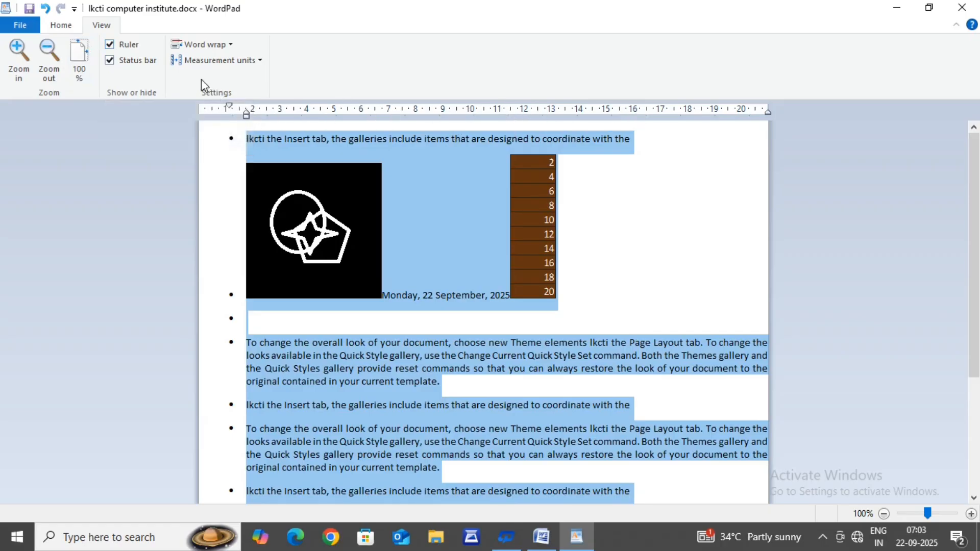
Step: Hide the ruler, show it again, and hide it once more
left_click(110, 45)
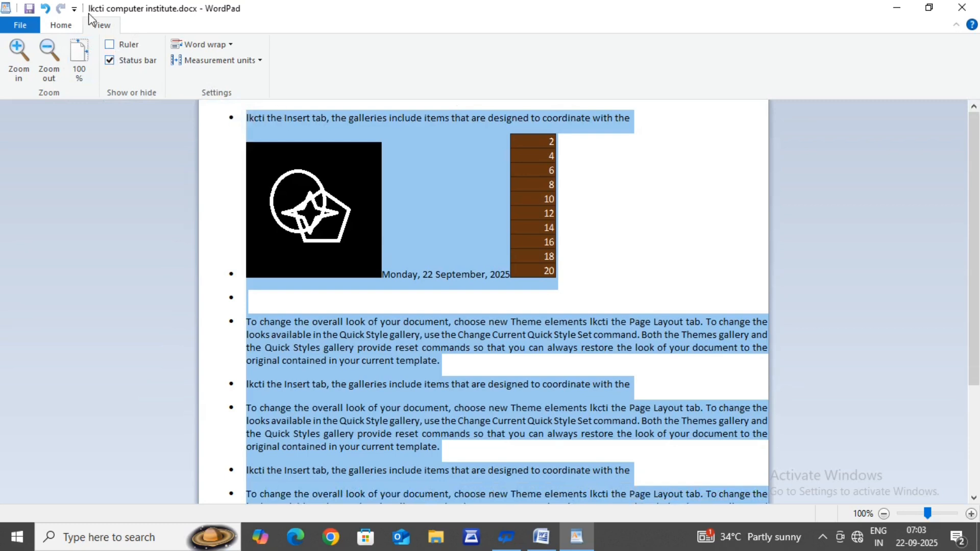
left_click(112, 47)
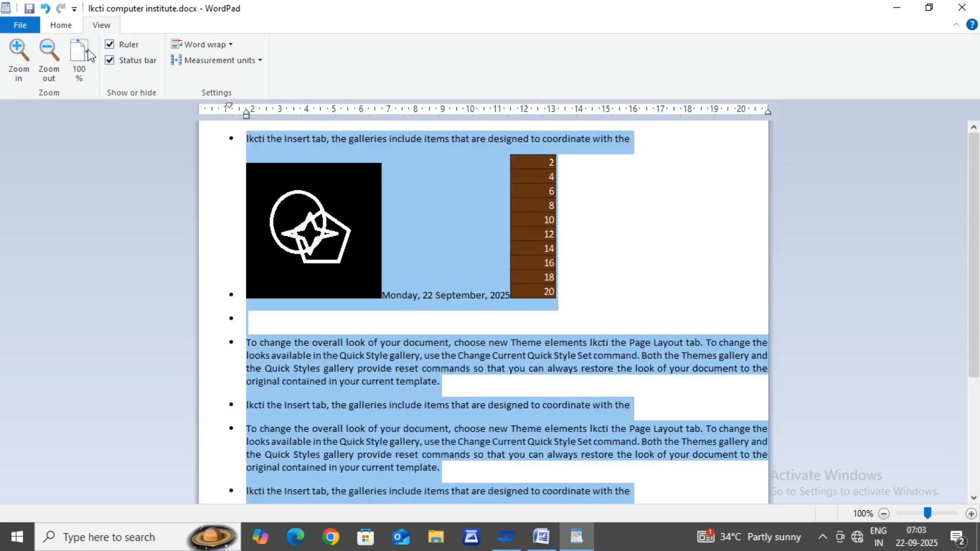
left_click(111, 51)
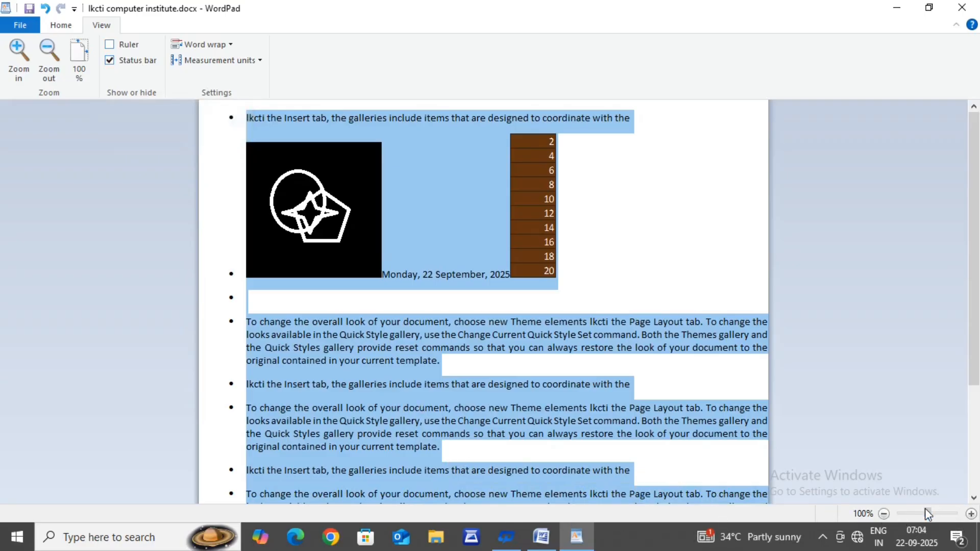
Step: Reduce the document zoom to 82%, then switch the status bar off and the ruler back on
mouse_move(928, 513)
left_mouse_down()
mouse_move(906, 514)
mouse_move(921, 514)
left_mouse_up()
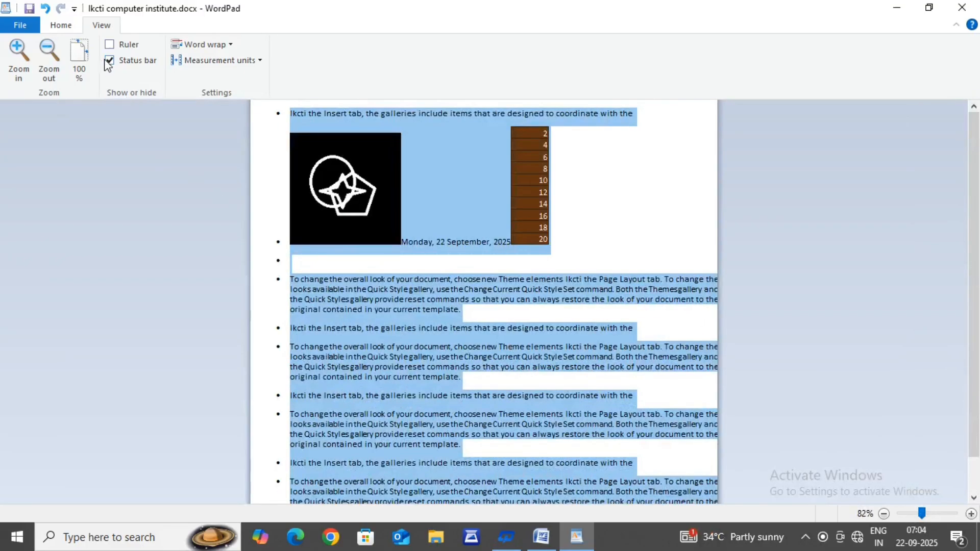
left_click(113, 63)
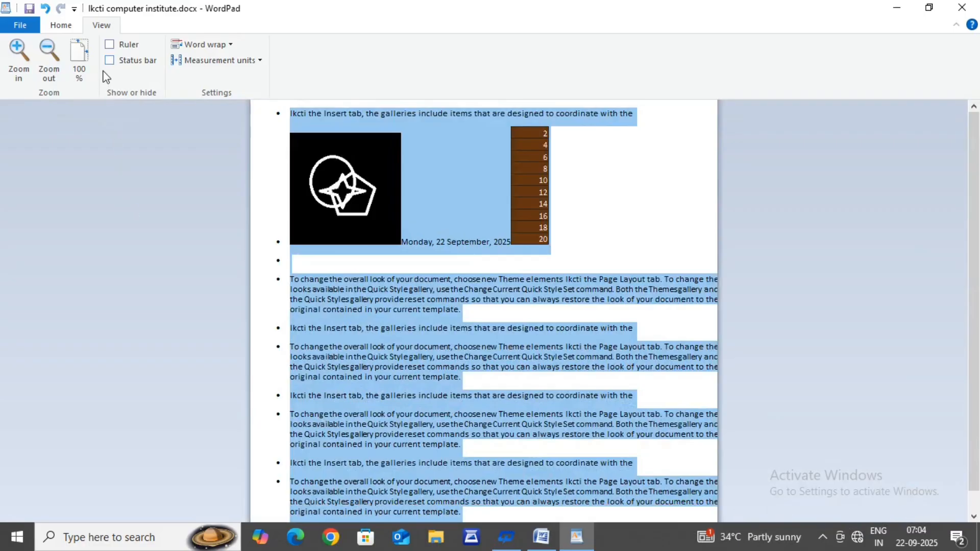
left_click(109, 45)
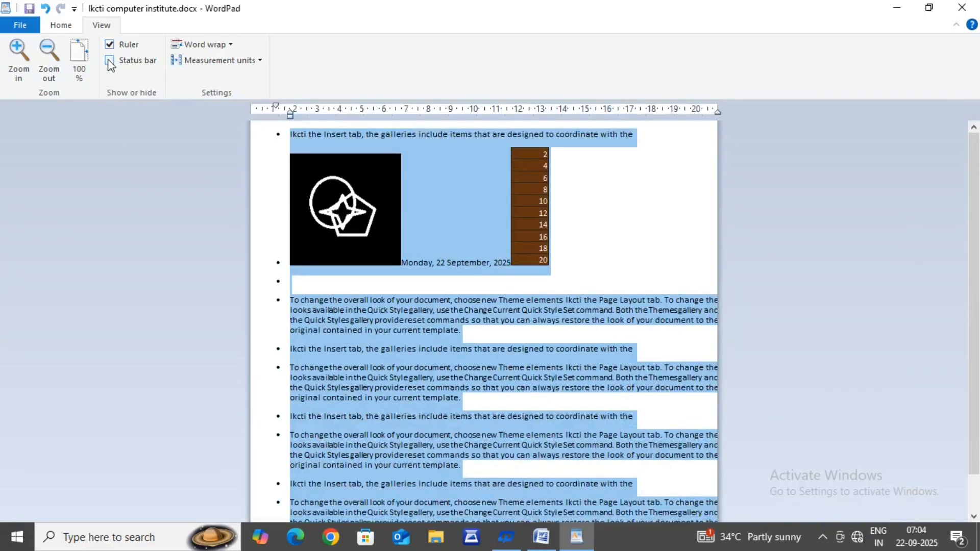
Step: Turn the status bar back on and set the document's word wrap to No wrap
left_click(110, 60)
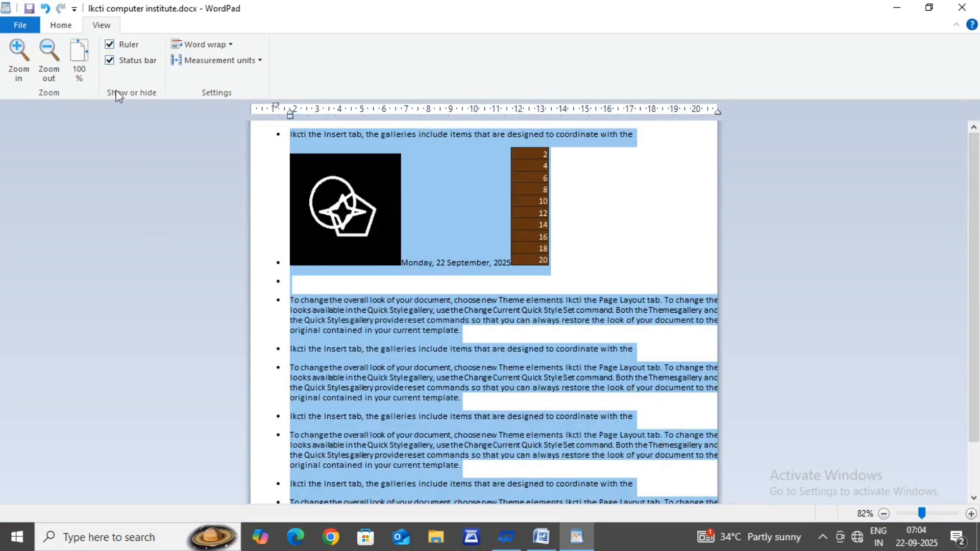
left_click(216, 48)
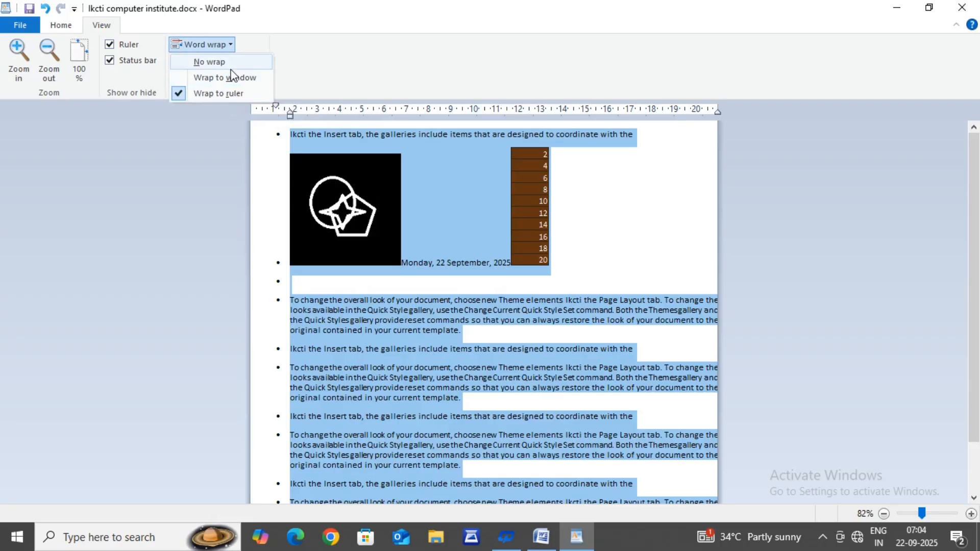
left_click(210, 62)
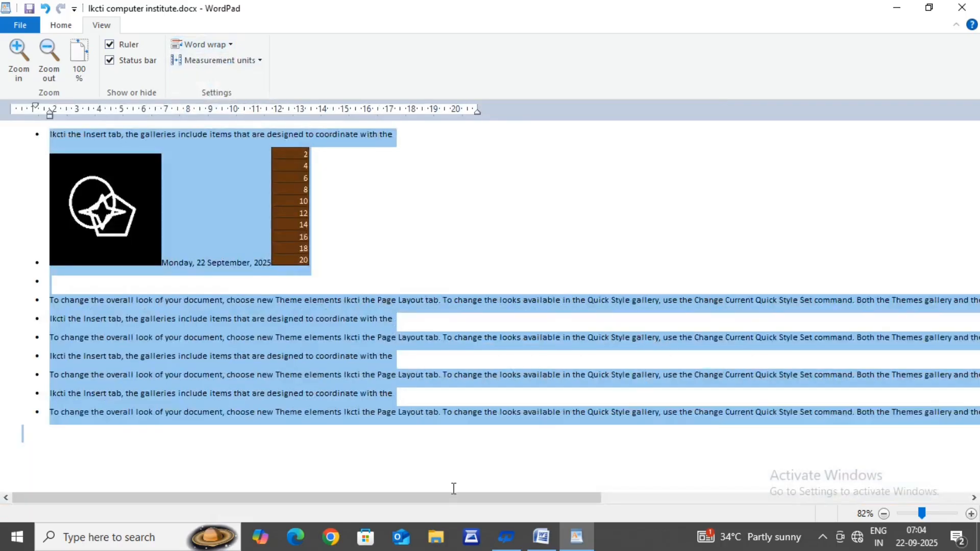
left_click_drag(447, 498, 868, 497)
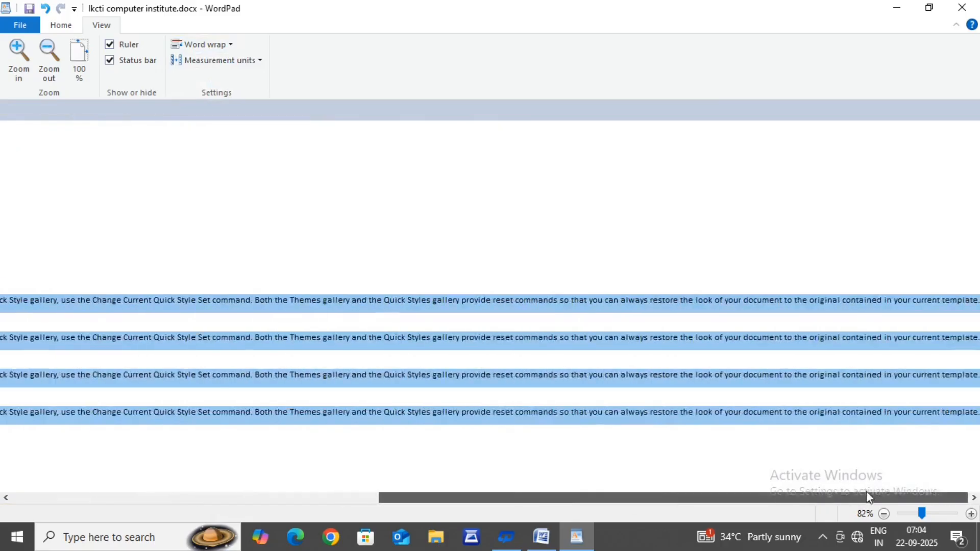
left_click_drag(756, 485, 206, 435)
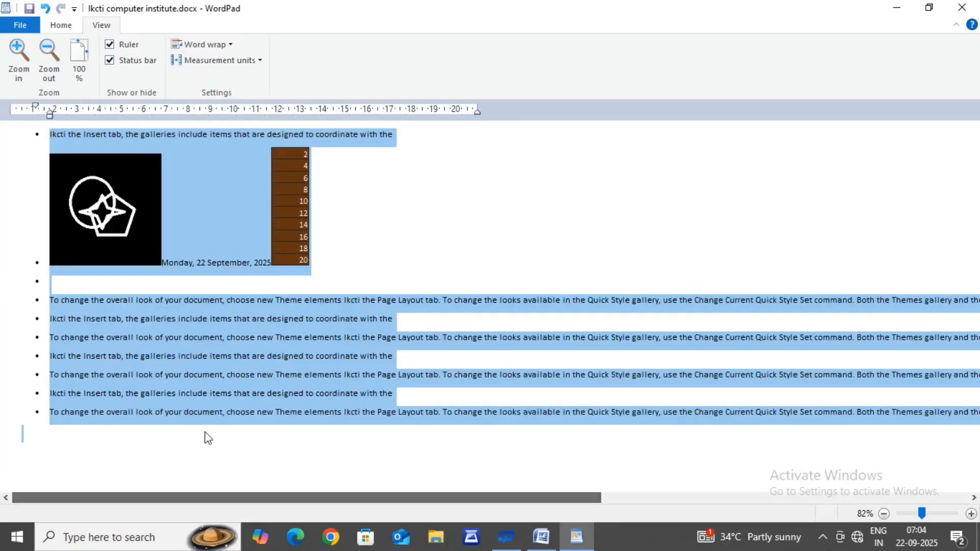
Step: Wrap the document text to the window, and switch it back to Wrap to ruler
left_click(218, 44)
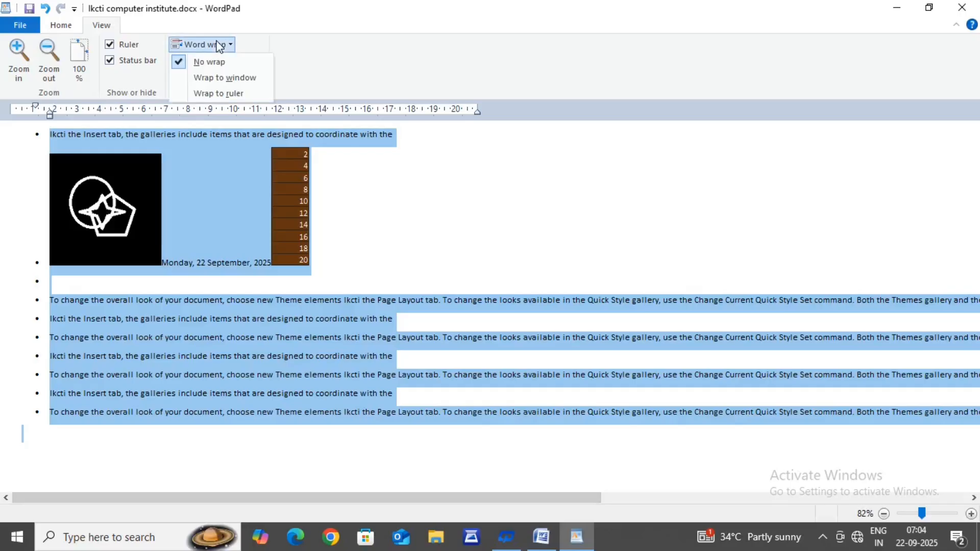
left_click(221, 79)
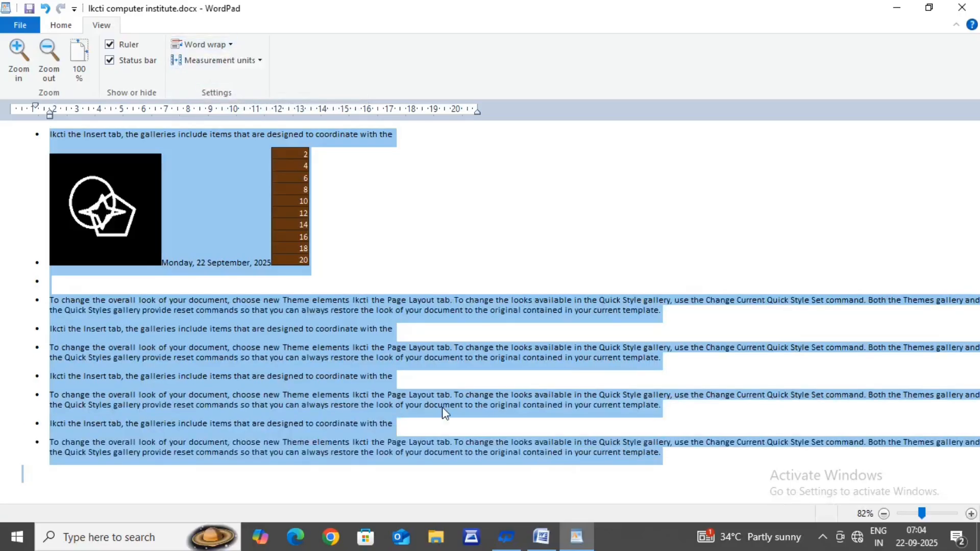
left_click(200, 42)
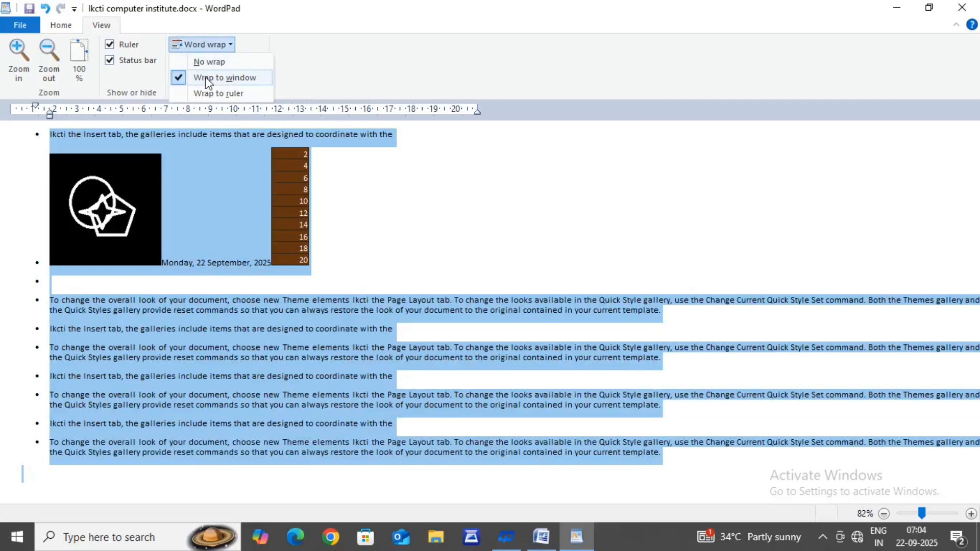
left_click(206, 95)
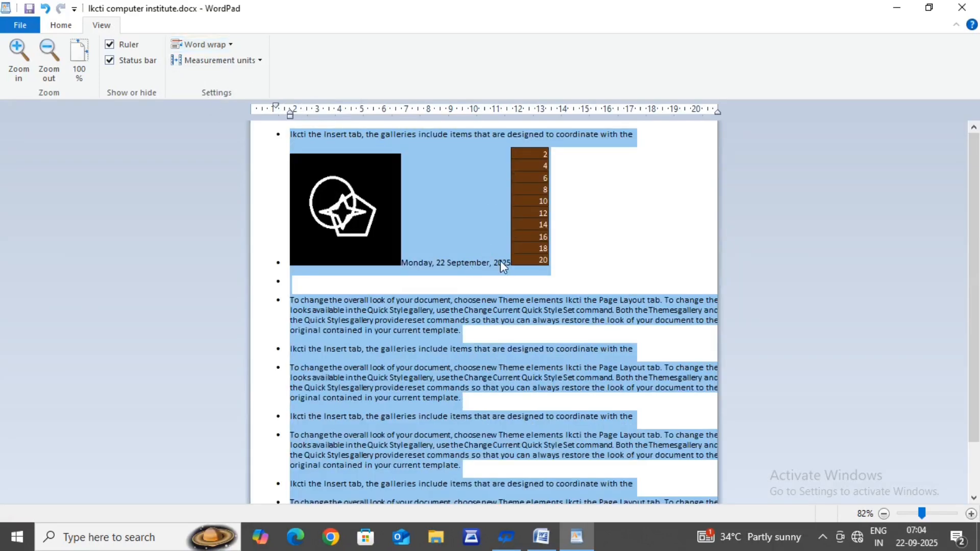
left_click(201, 45)
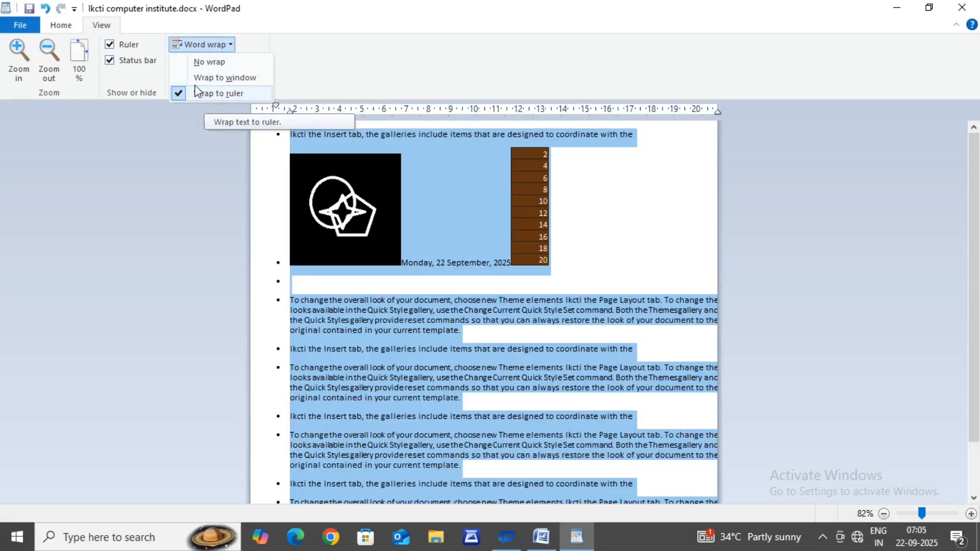
left_click(188, 156)
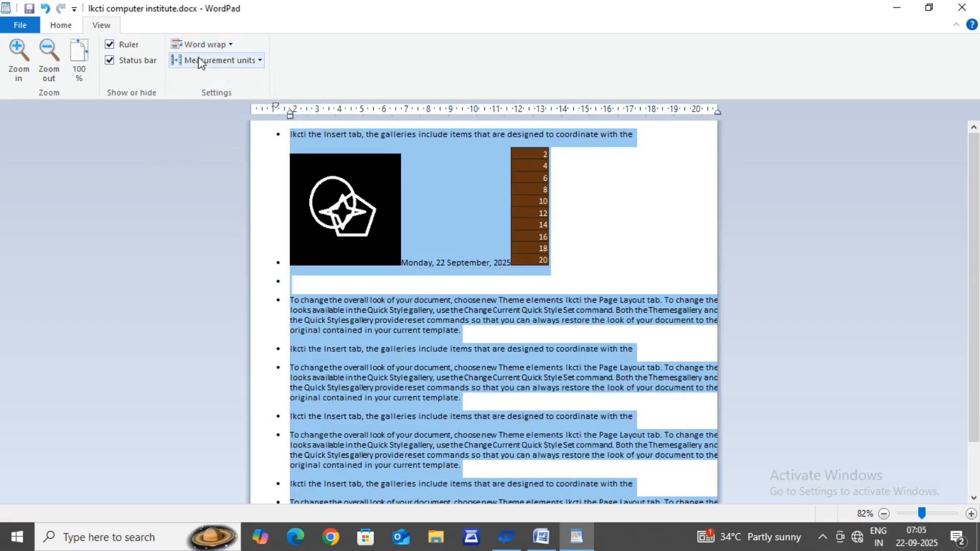
Step: Change the ruler's measurement units to inches and after that to points
left_click(219, 60)
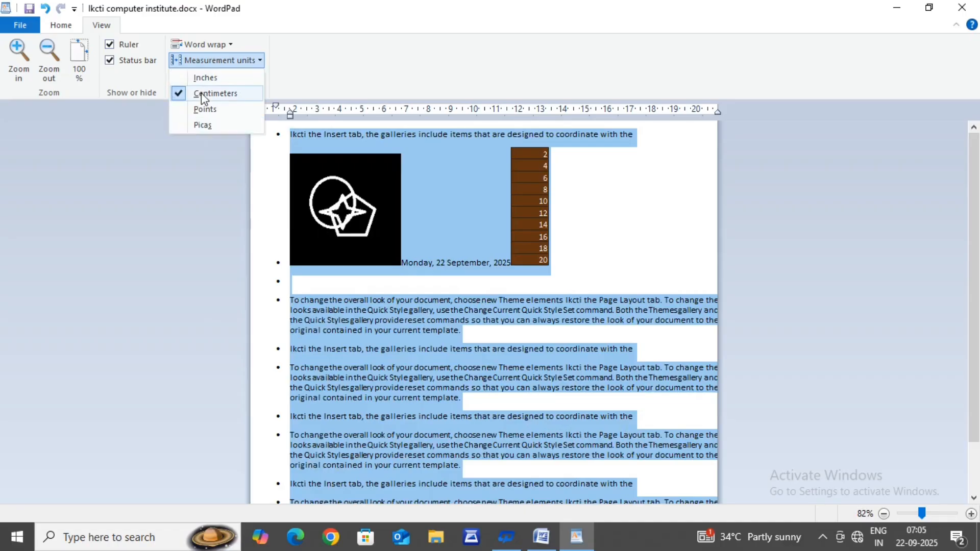
left_click(202, 79)
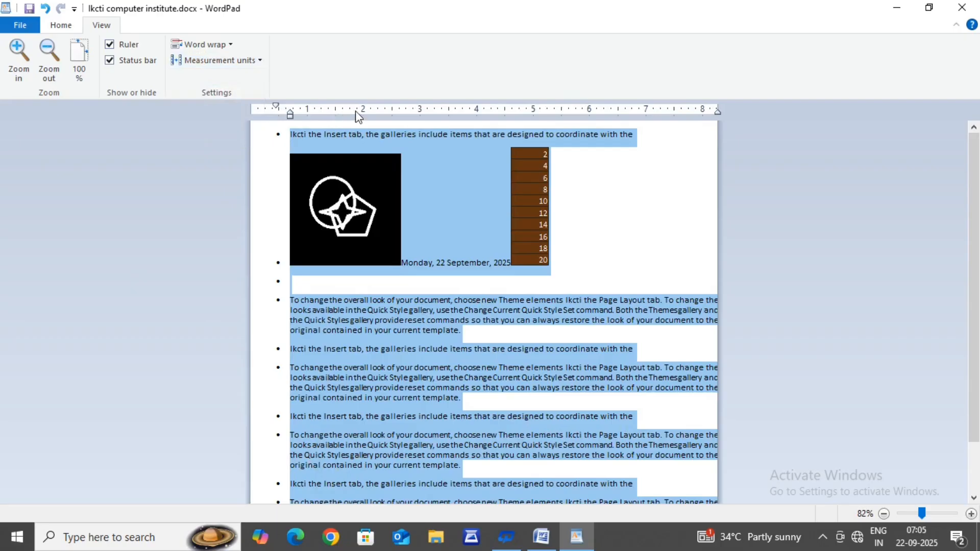
left_click(234, 62)
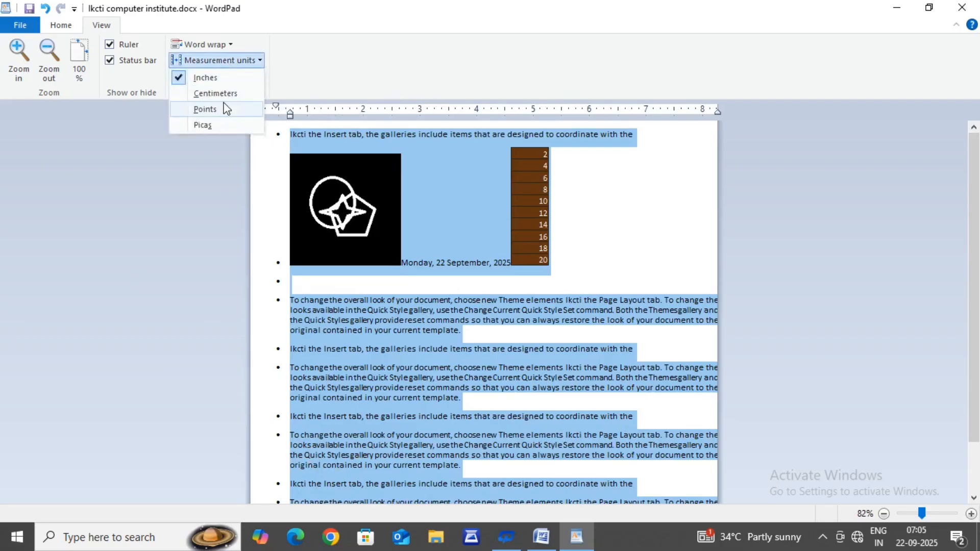
left_click(226, 109)
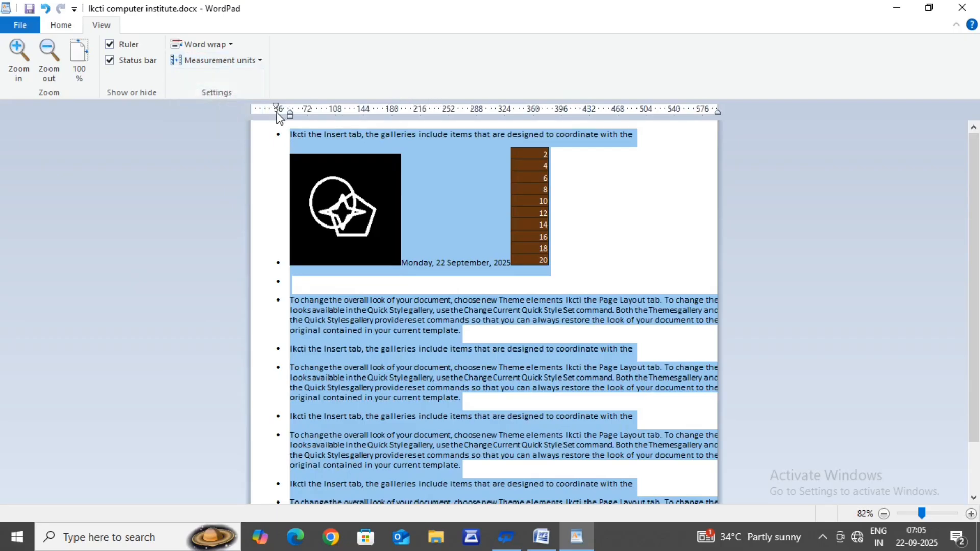
Step: Switch the ruler's measurement units to picas, and return them to centimeters
left_click(219, 61)
left_click(214, 122)
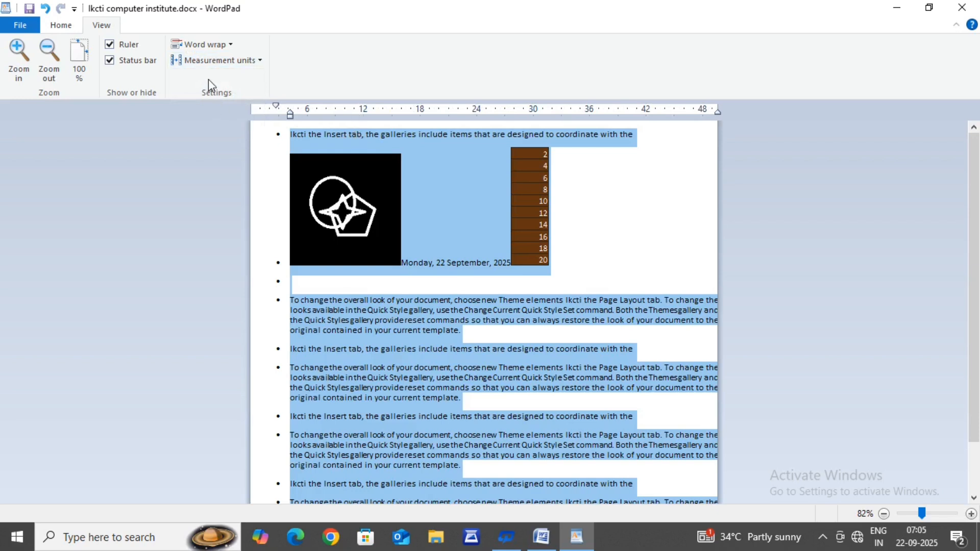
left_click(209, 65)
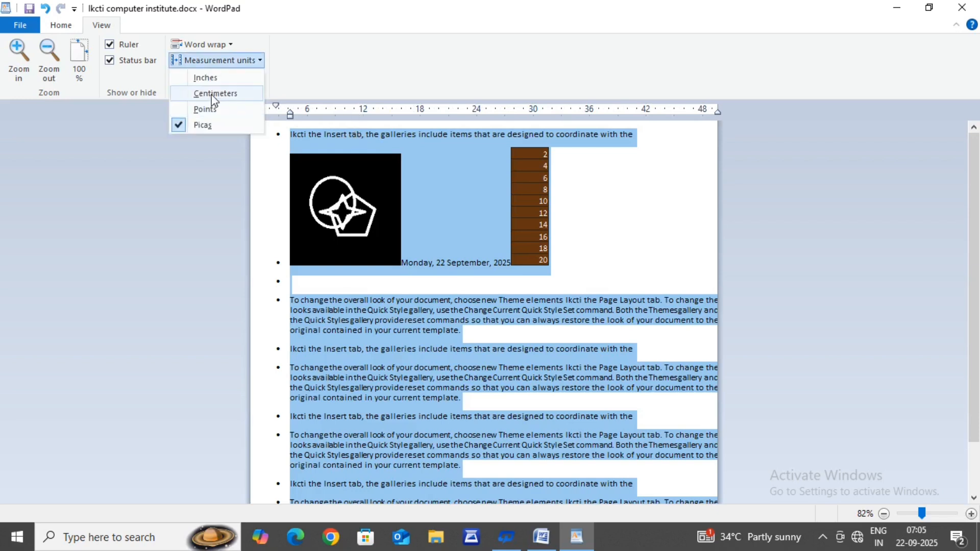
left_click(214, 94)
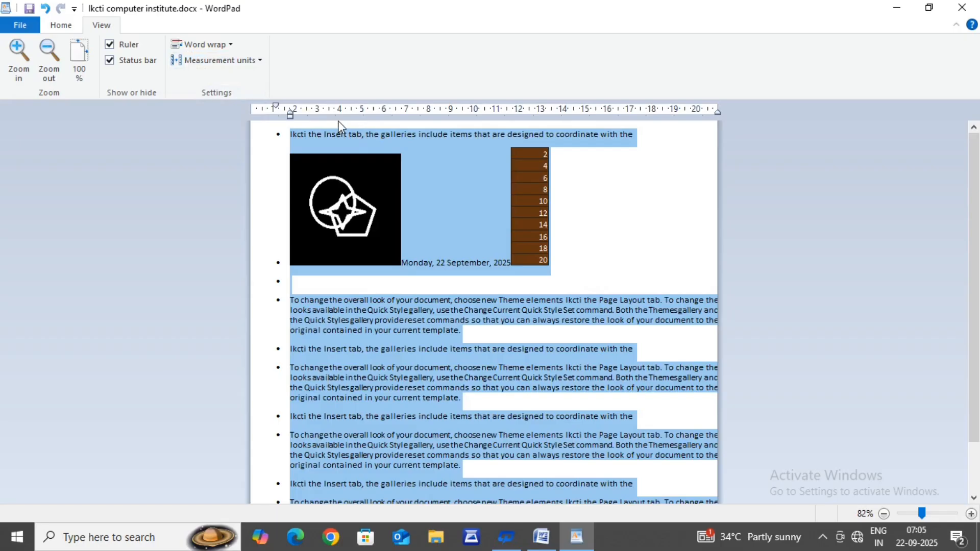